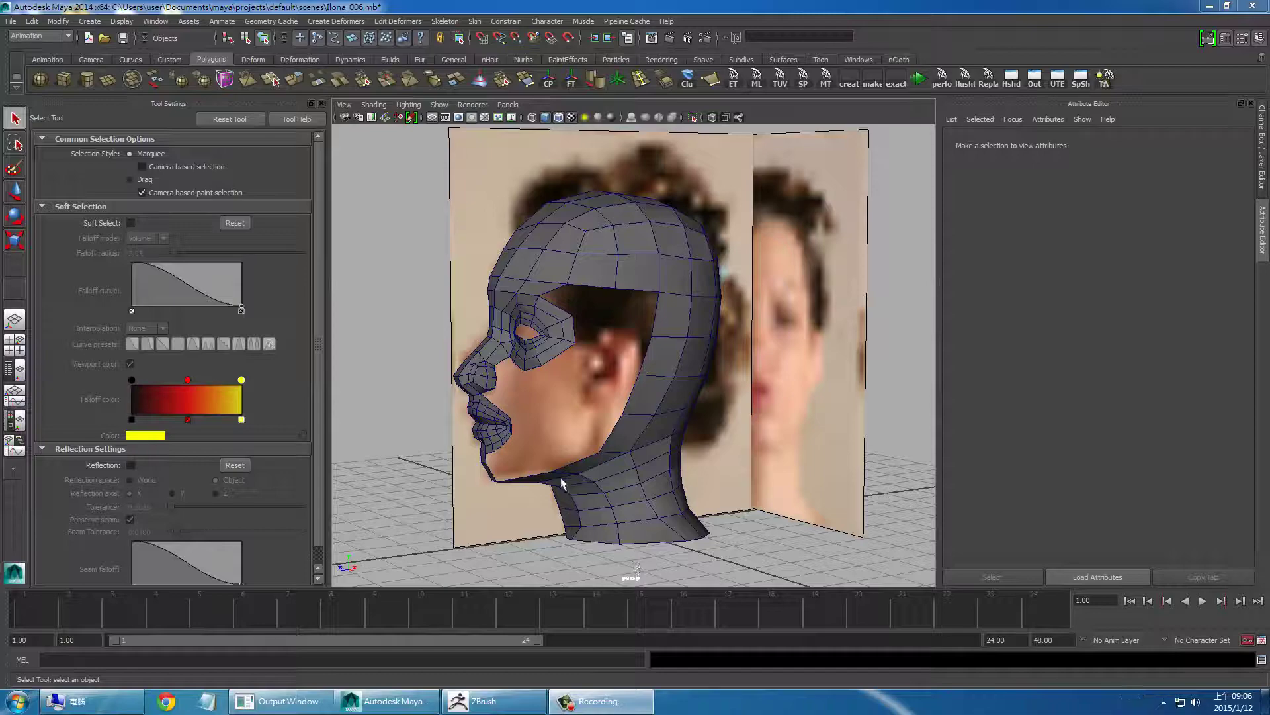
Step: Put the head mesh in edge mode and select the open border edges beneath the eye
mouse_move(561, 484)
left_mouse_down("alt")
mouse_move(536, 457)
mouse_move(596, 371)
left_mouse_up("alt")
scroll(536, 457, "up", 3)
scroll(536, 455, "up", 3)
scroll(535, 456, "down", 3)
scroll(610, 352, "up", 4)
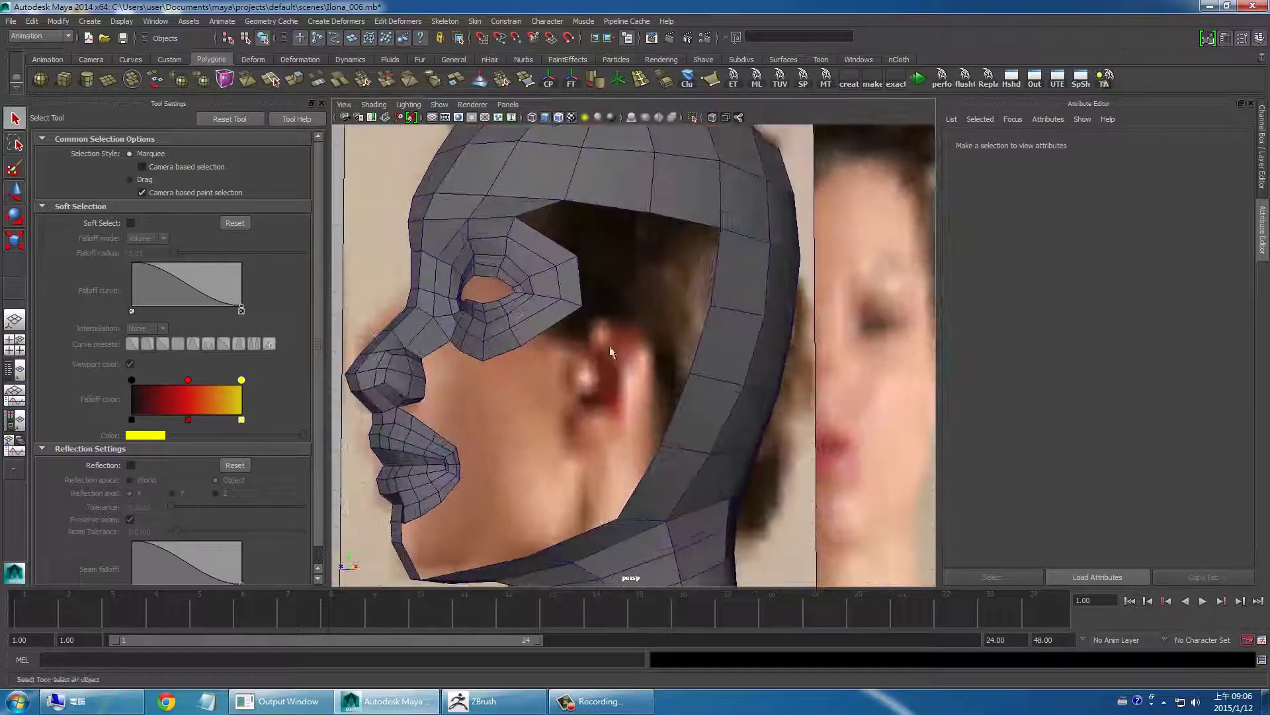
right_click_drag(565, 260, 577, 229)
left_click(582, 279)
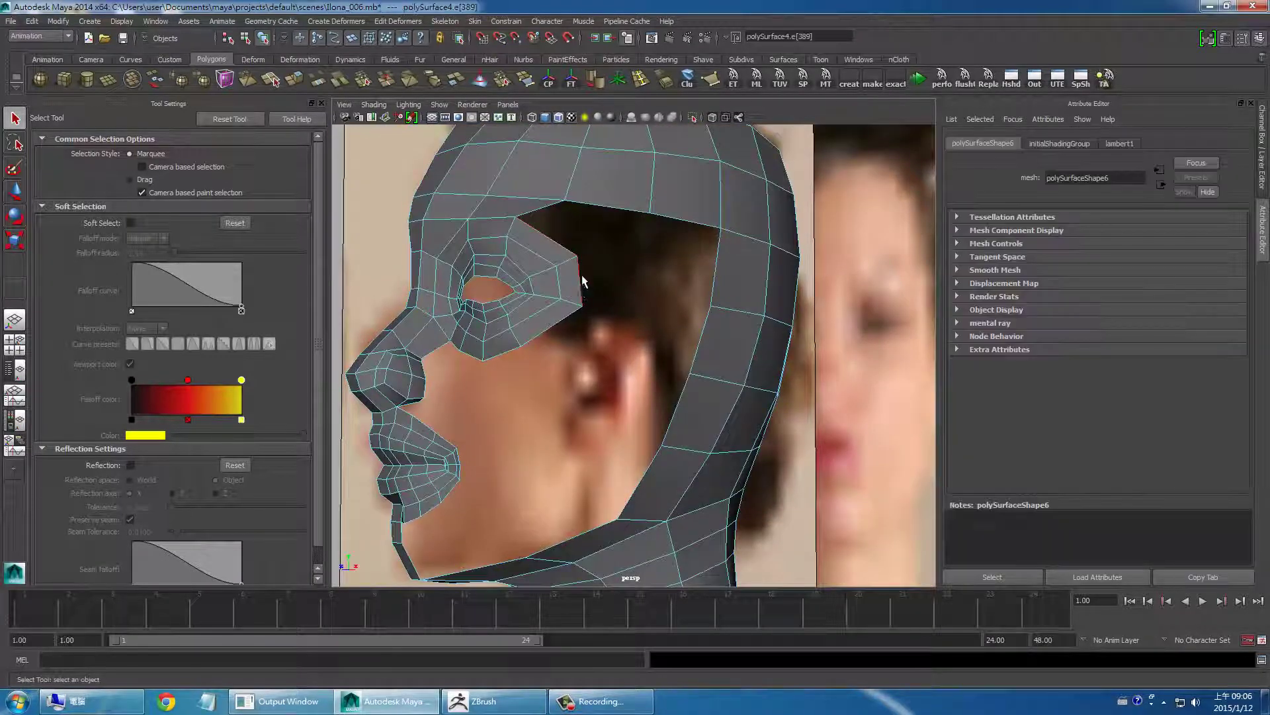
mouse_move(467, 364)
left_mouse_down("alt")
mouse_move(517, 365)
mouse_move(523, 416)
left_mouse_up("alt")
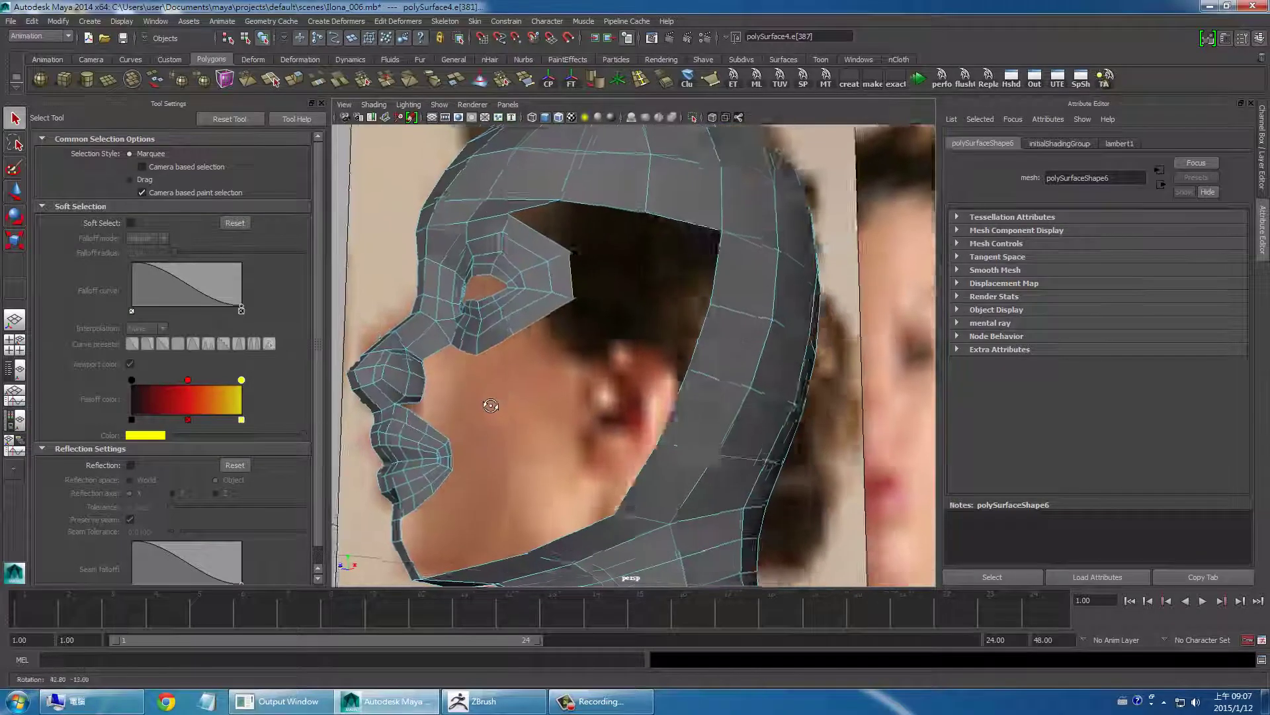
right_click(522, 375, "shift")
Step: Extrude the under-eye border edges and drag them down (Local Translate Y 0.328) to extend the cheek
left_click(522, 403)
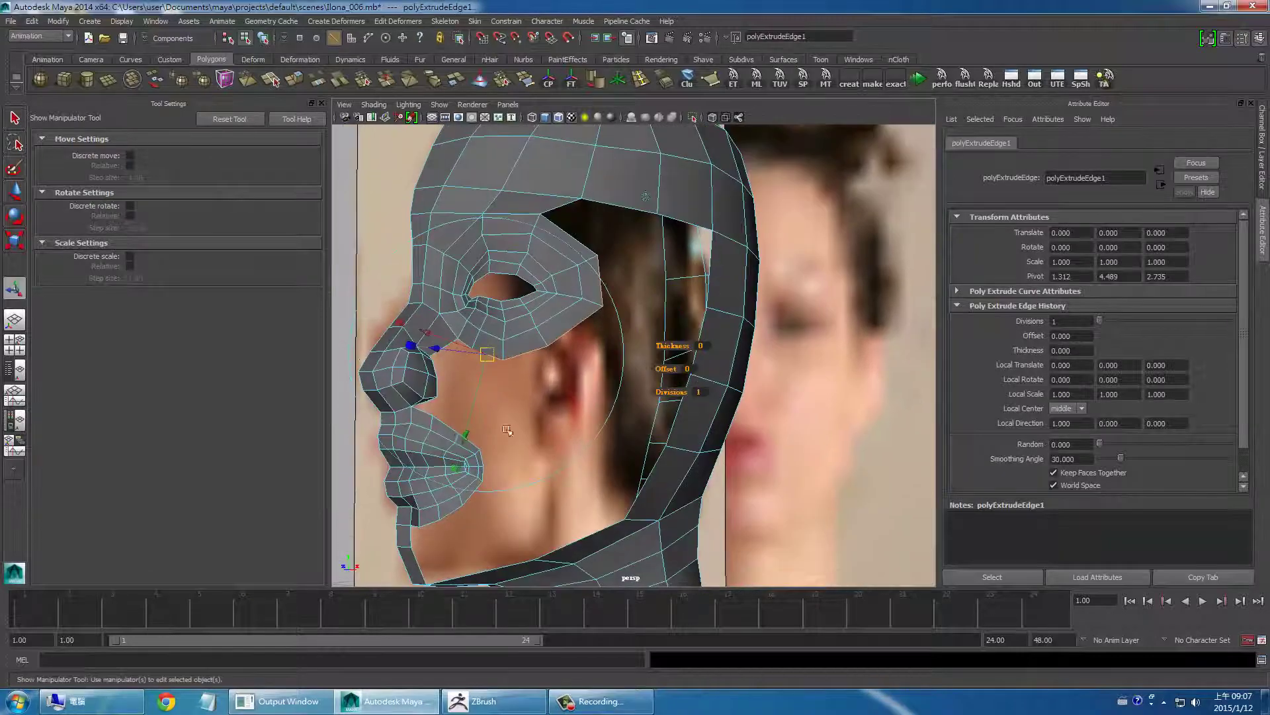
left_click_drag(466, 433, 466, 397)
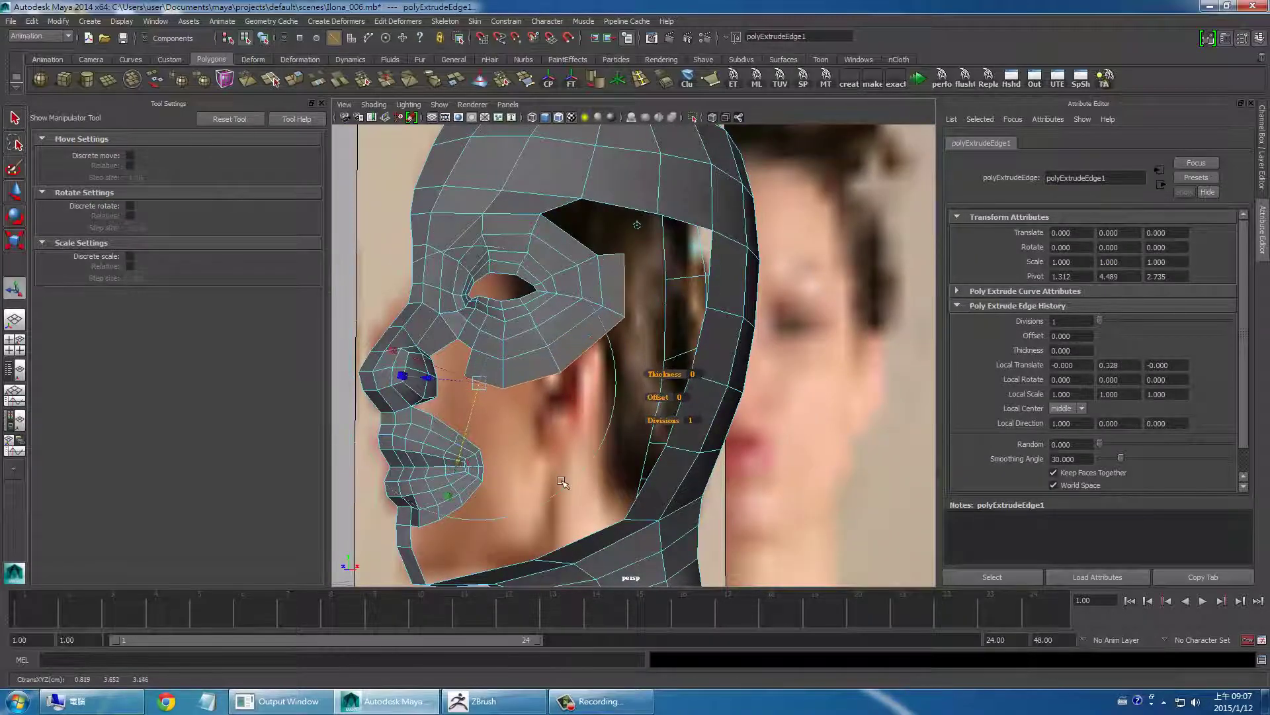
mouse_move(569, 477)
left_mouse_down("alt")
mouse_move(485, 481)
mouse_move(423, 402)
mouse_move(390, 387)
mouse_move(770, 535)
left_mouse_up("alt")
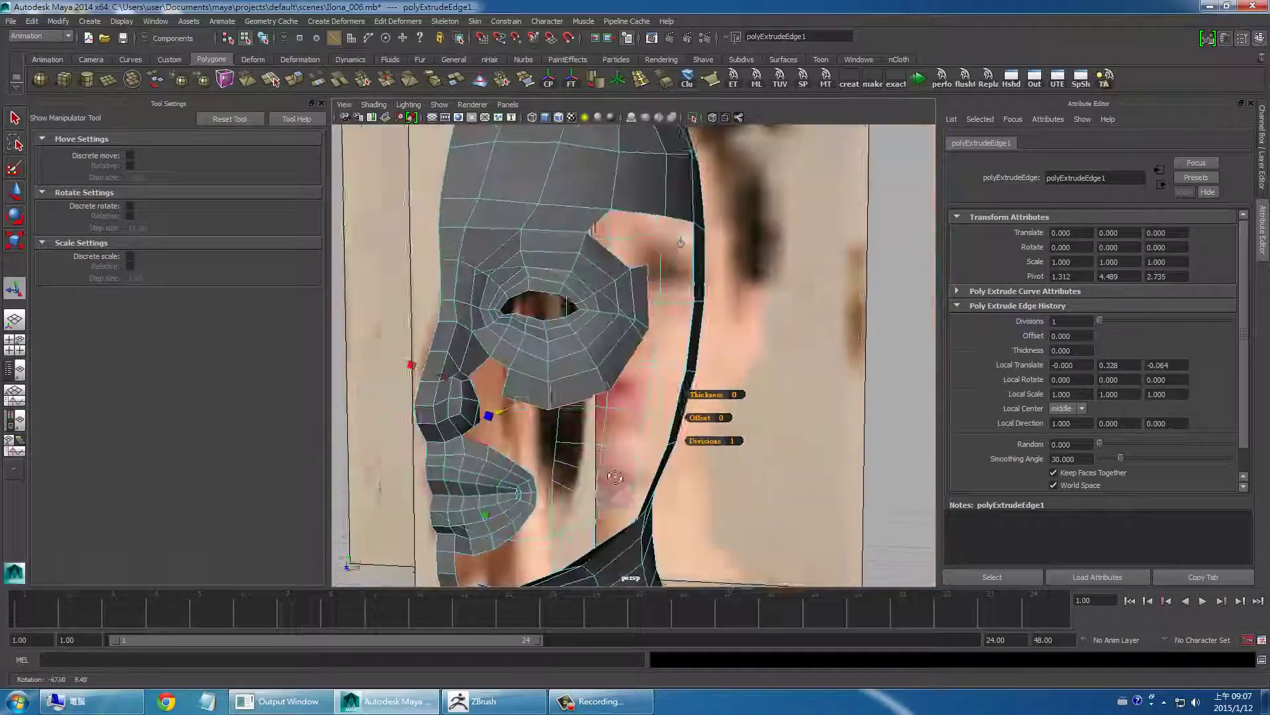
left_click(812, 494)
mouse_move(559, 443)
left_mouse_down("alt")
mouse_move(569, 446)
mouse_move(527, 482)
left_mouse_up("alt")
scroll(566, 455, "up", 5)
scroll(566, 455, "up", 3)
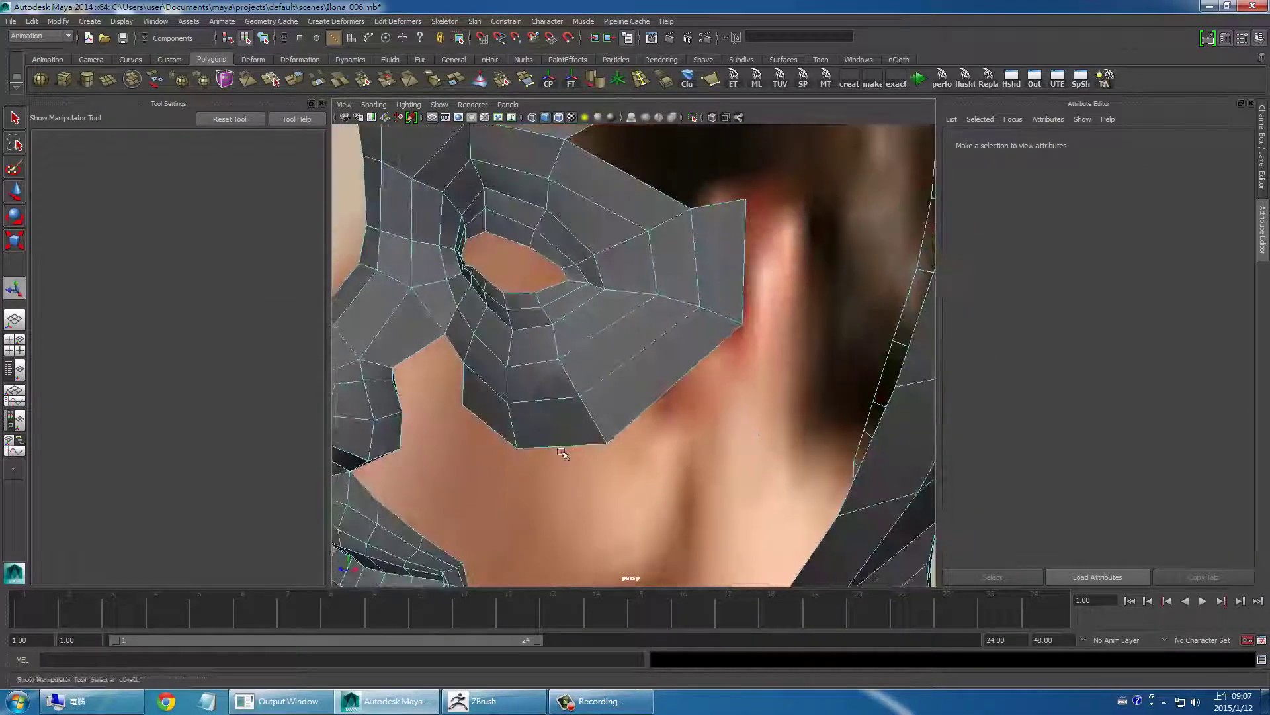
Step: Show all hotbox menu rows and append a face across the first gap by the eye
key("space")
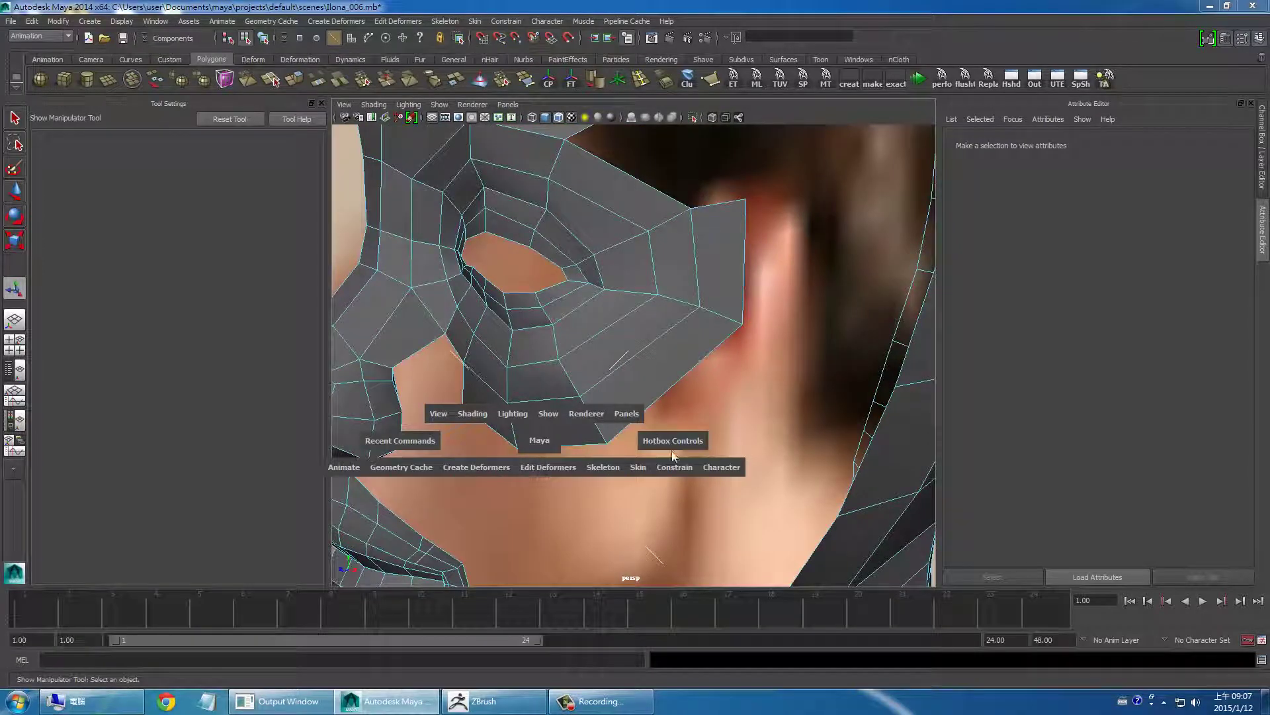
left_click(664, 448)
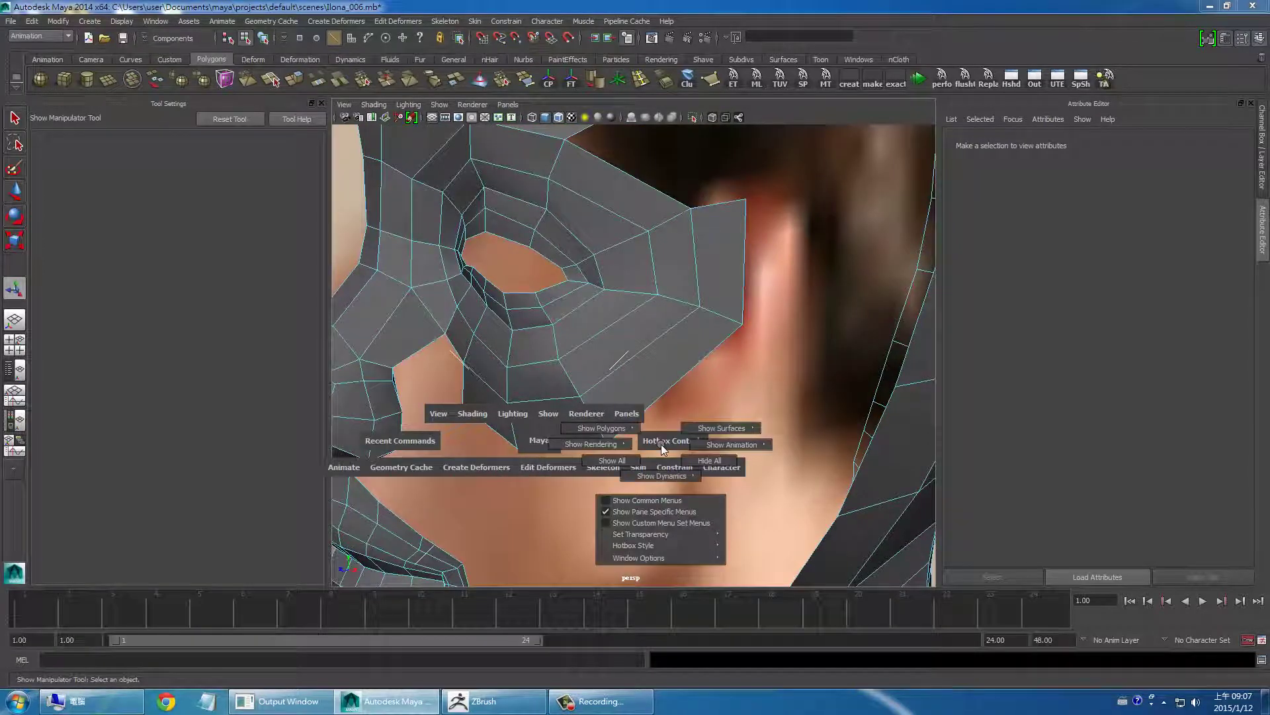
left_click(616, 461)
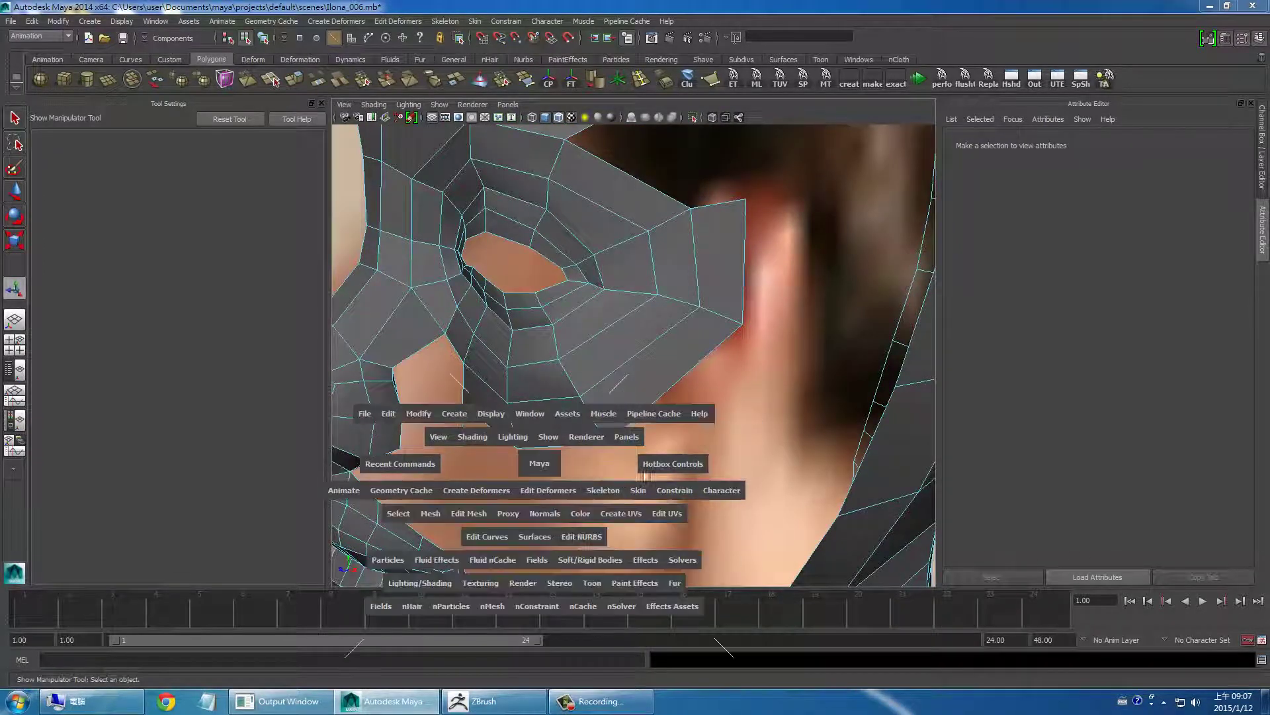
left_click(476, 514)
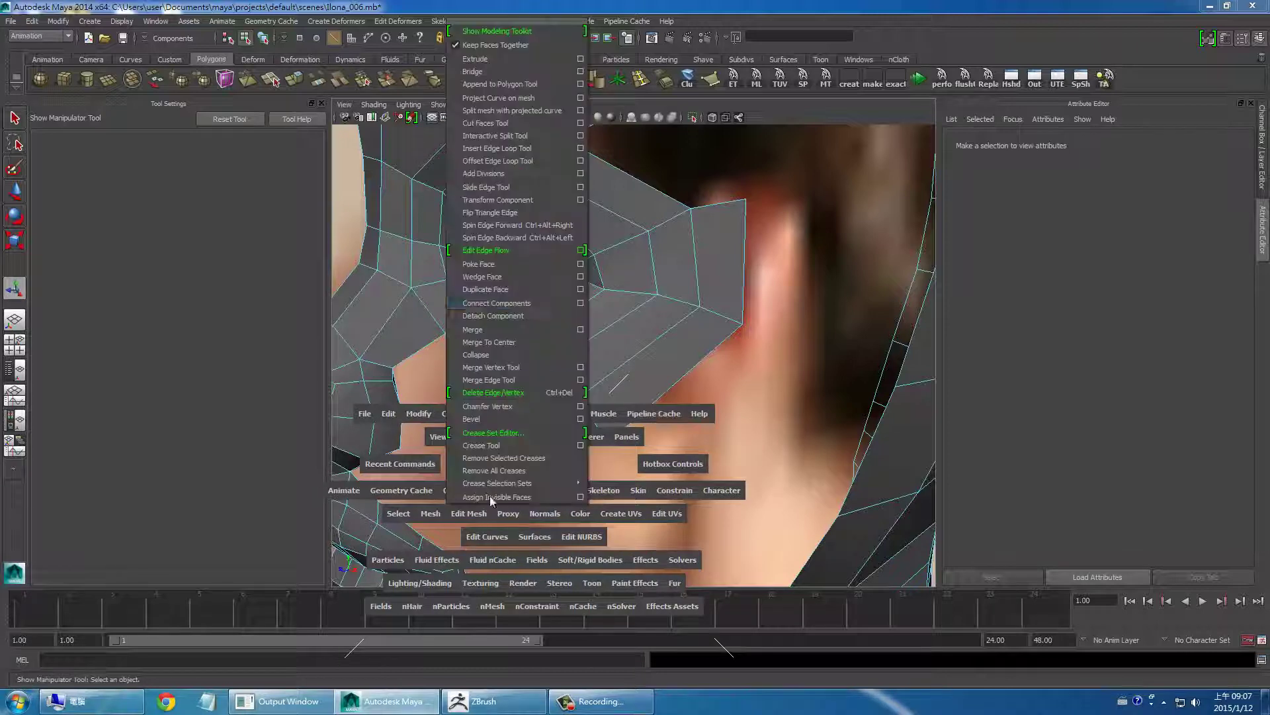
left_click(524, 86)
left_click(465, 377)
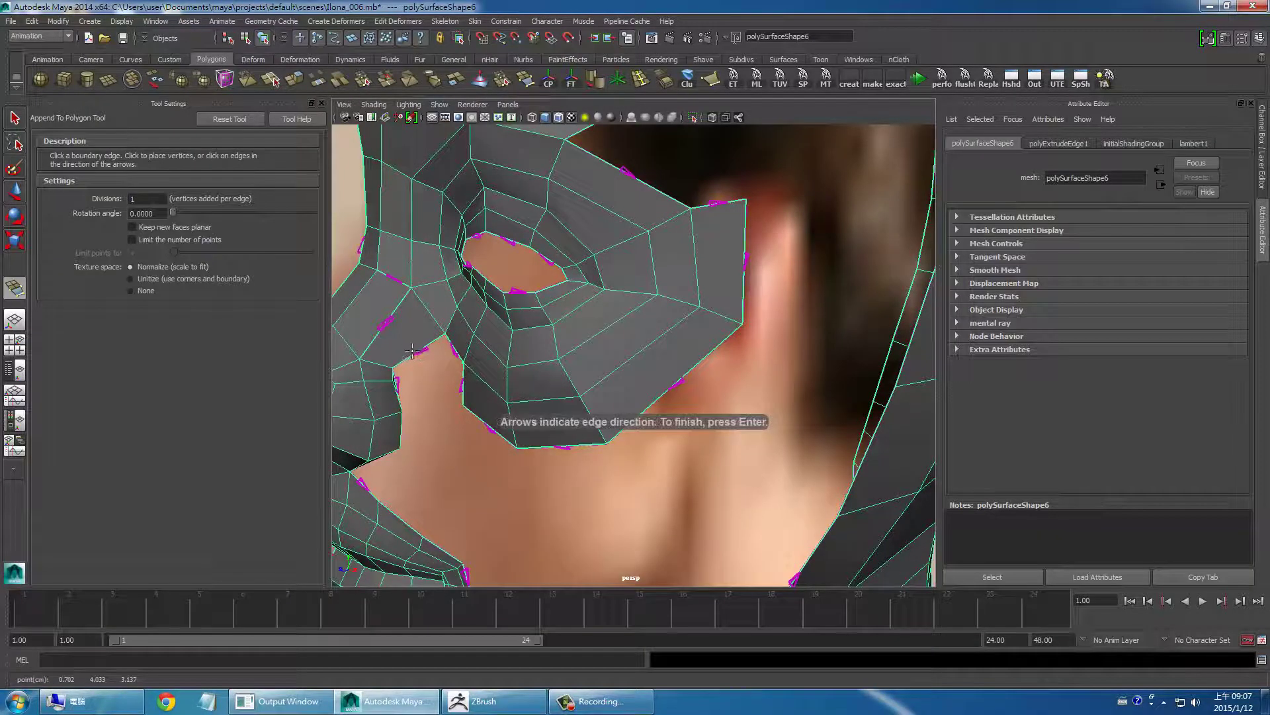
left_click(417, 349)
key("Return")
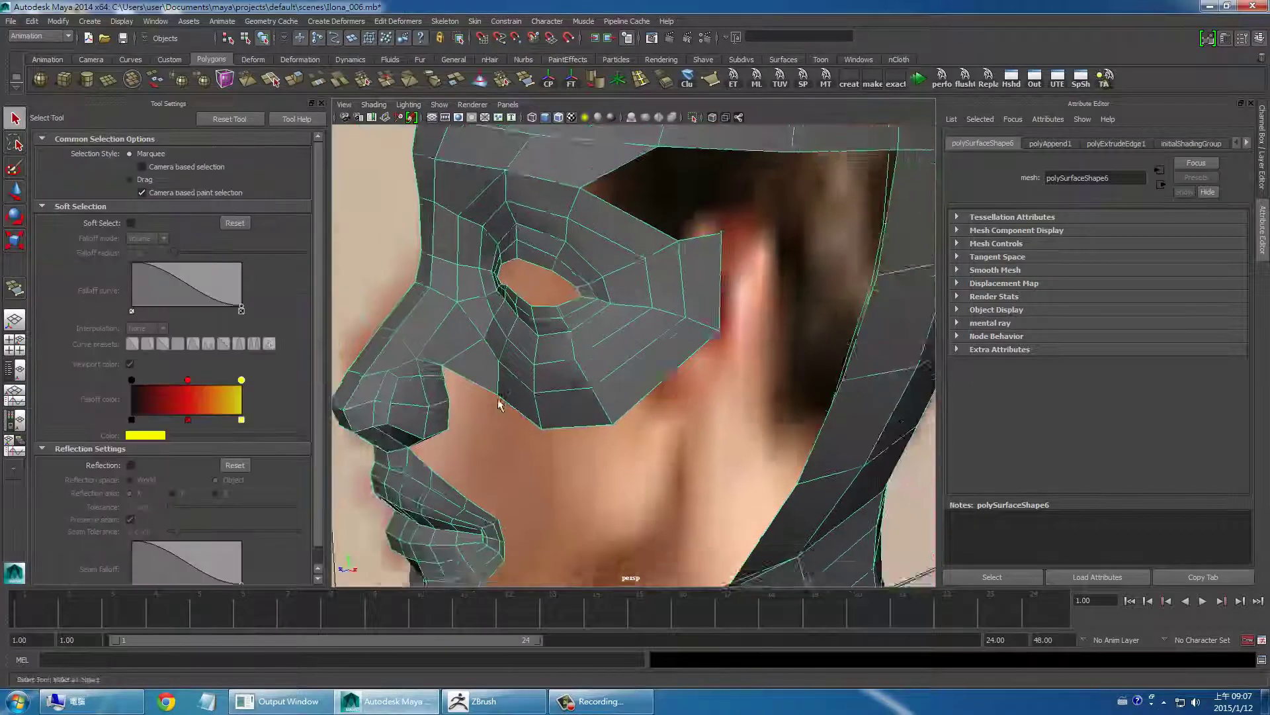
Step: Append a face bridging the next gap between cheek and side of the head
mouse_move(536, 310)
left_mouse_down("alt")
mouse_move(539, 389)
mouse_move(502, 430)
left_mouse_up("alt")
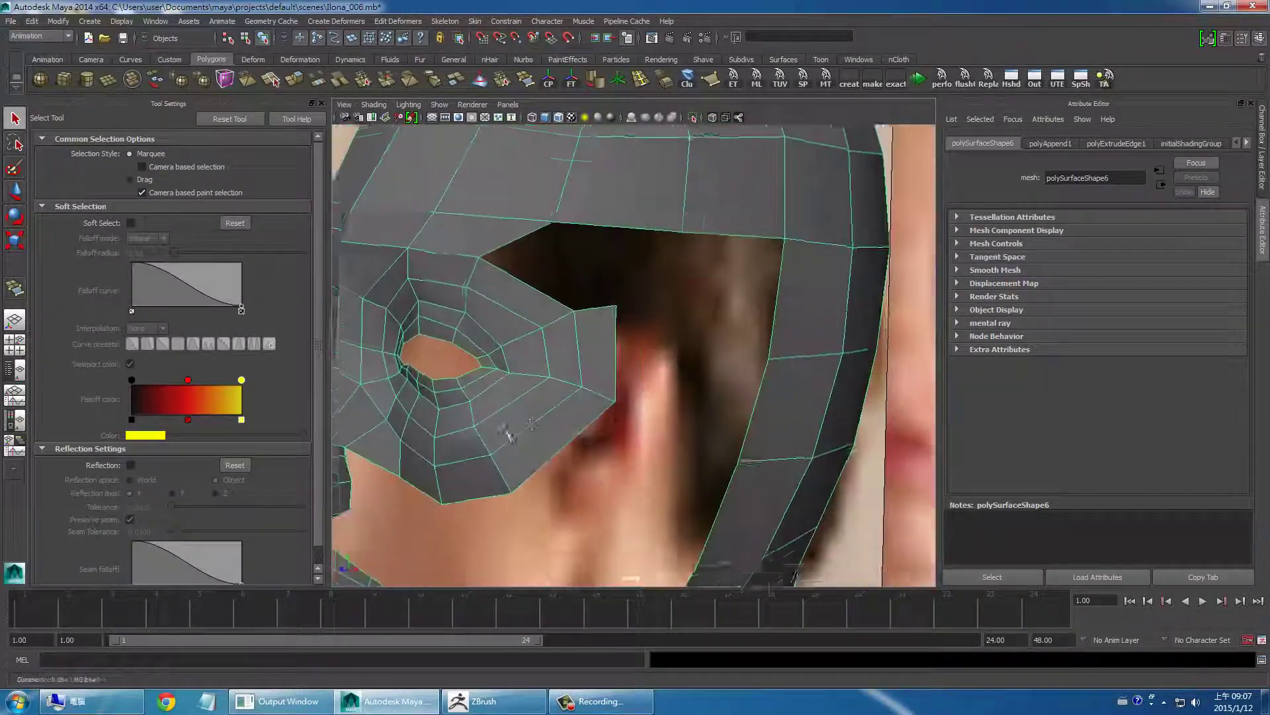
scroll(533, 333, "up", 5)
key("g")
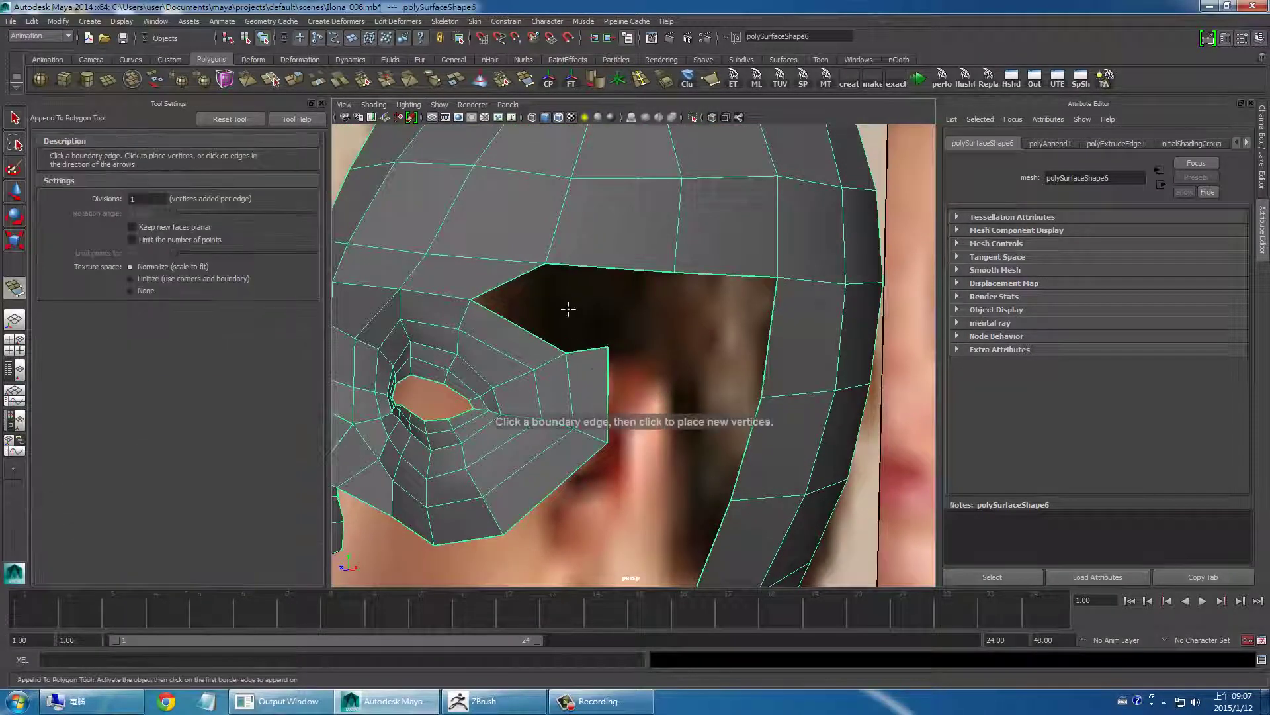
left_click(523, 277)
left_click(582, 347)
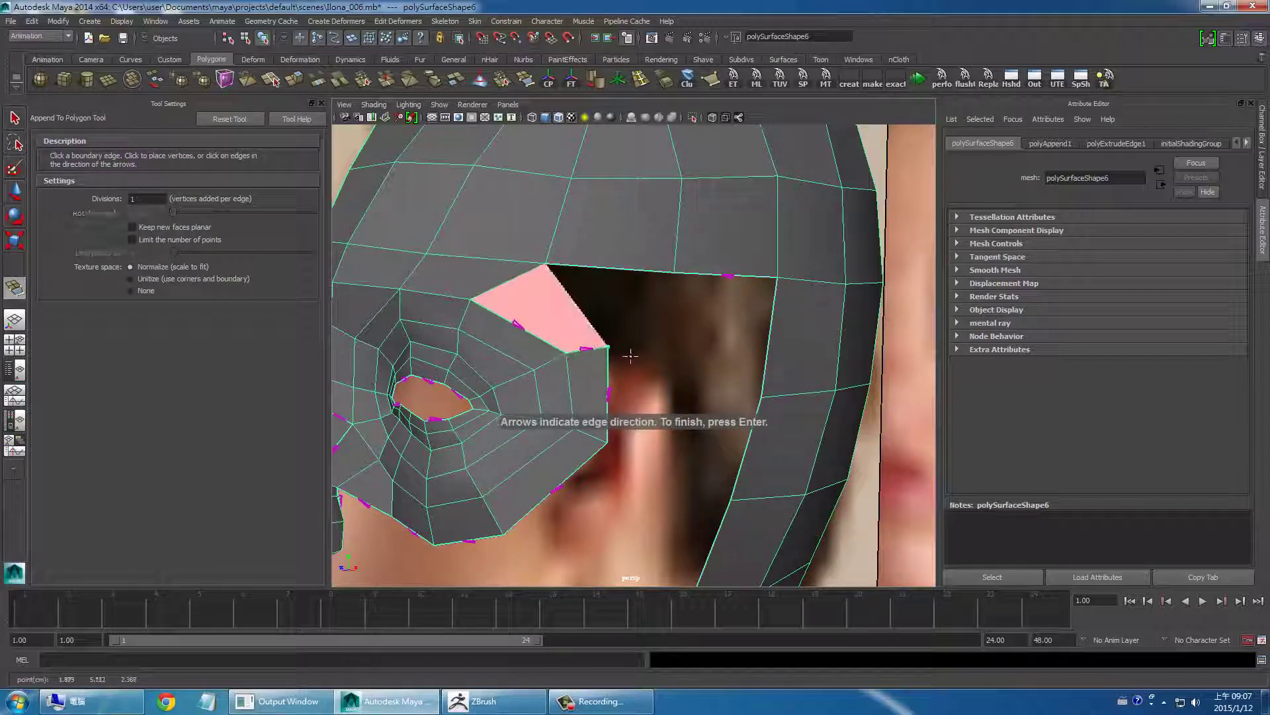
key("Return")
Step: Fill the hole above the ear with an appended face
mouse_move(636, 344)
left_mouse_down("alt")
mouse_move(612, 459)
mouse_move(592, 429)
mouse_move(601, 414)
left_mouse_up("alt")
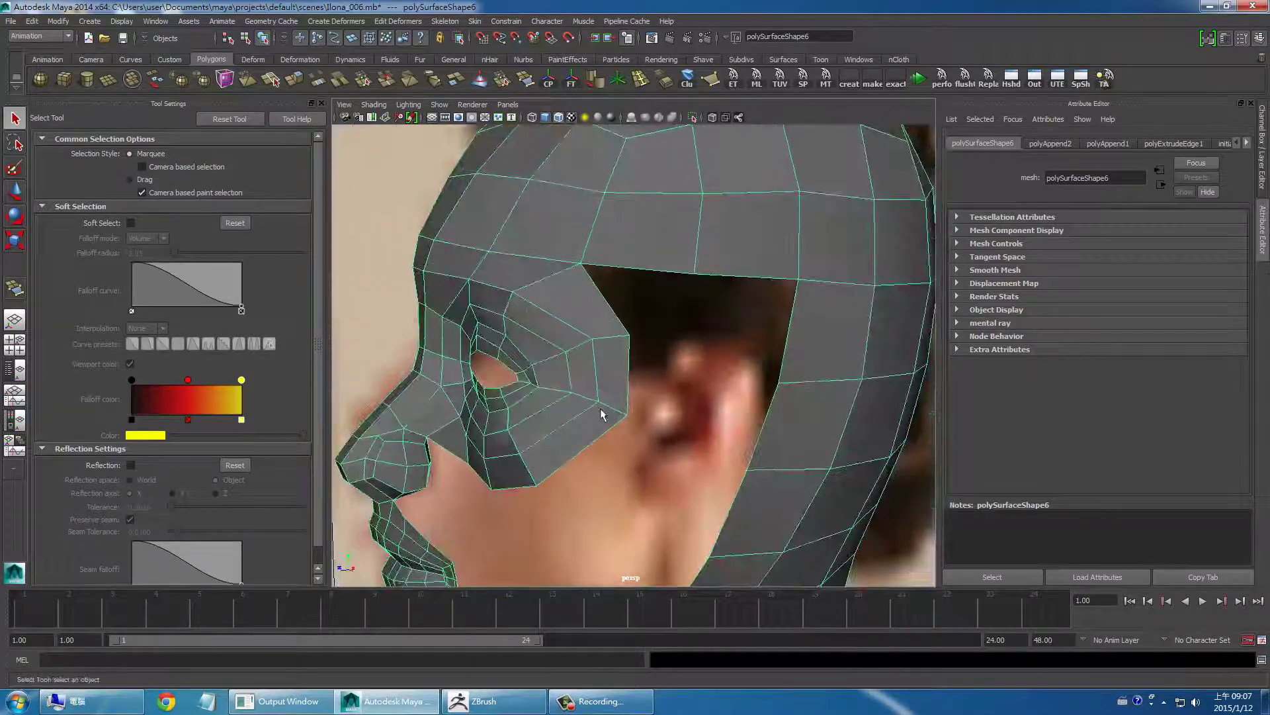
key("g")
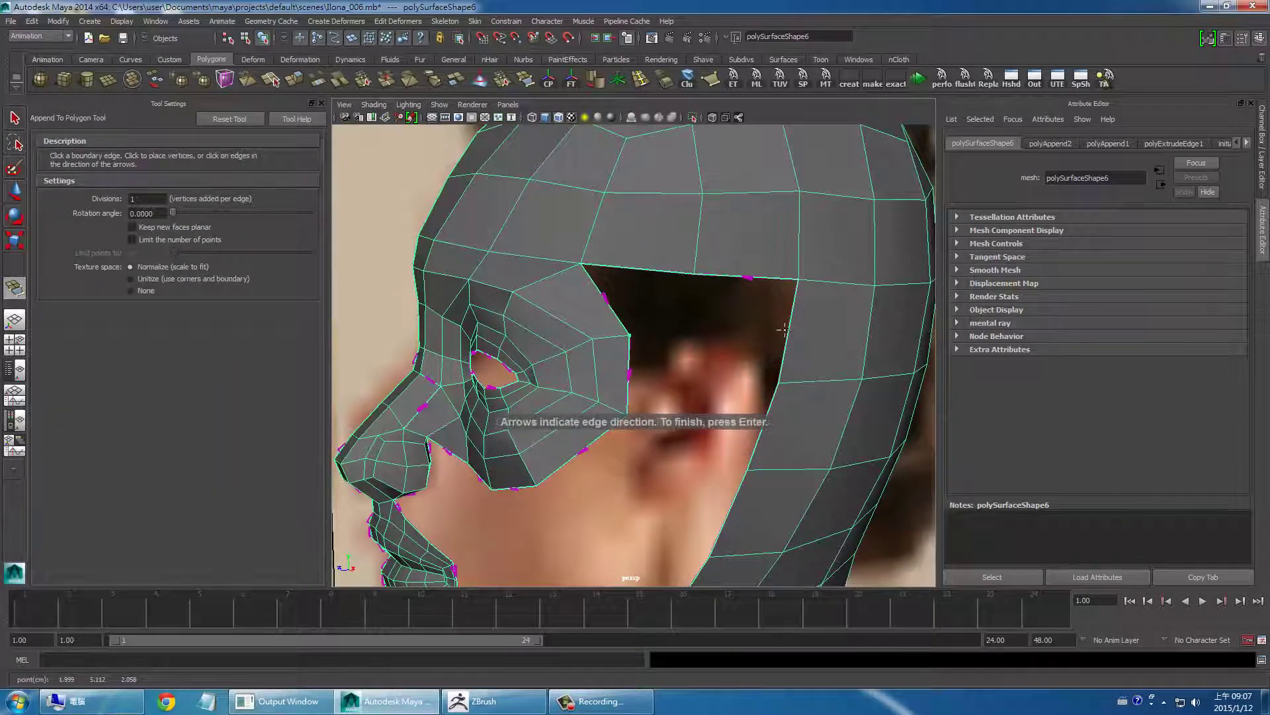
left_click(787, 336)
key("Return")
key("q")
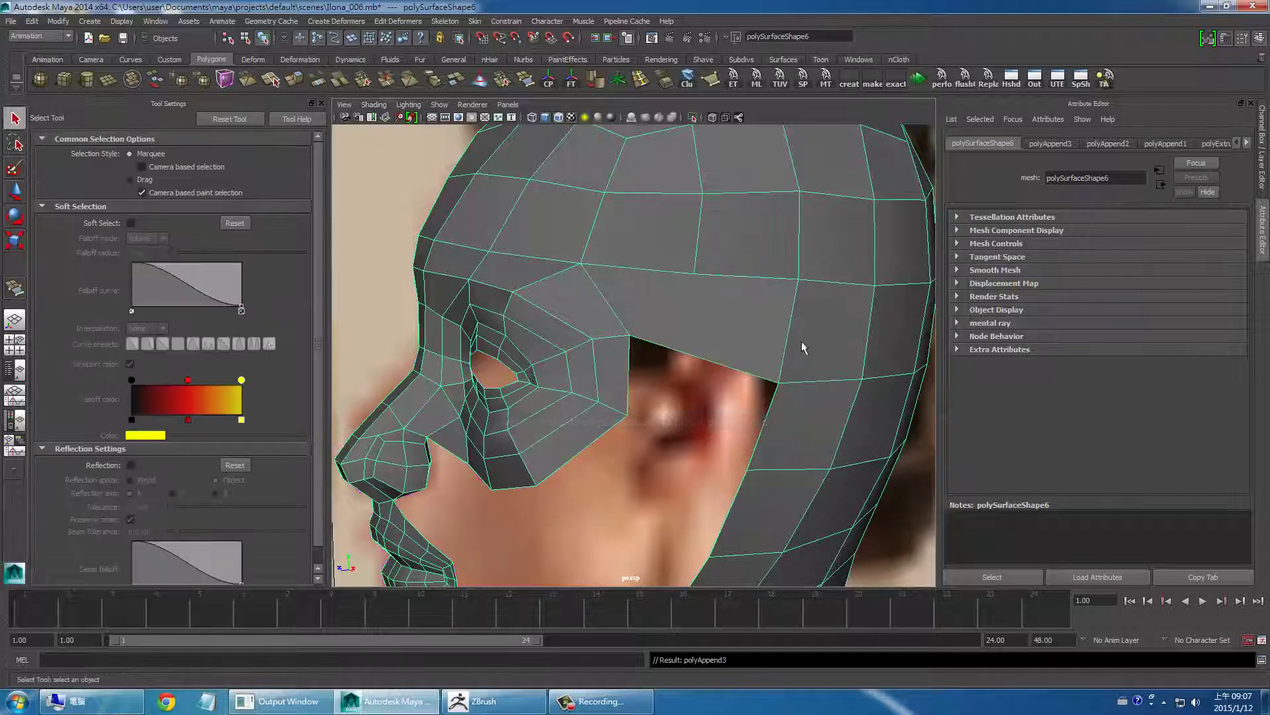
left_click_drag(780, 345, 741, 317, "alt")
right_click_drag(741, 317, 713, 287, "alt")
left_click_drag(713, 287, 698, 384, "alt")
Step: Bridge the remaining hole beside the ear with a new face
key("g")
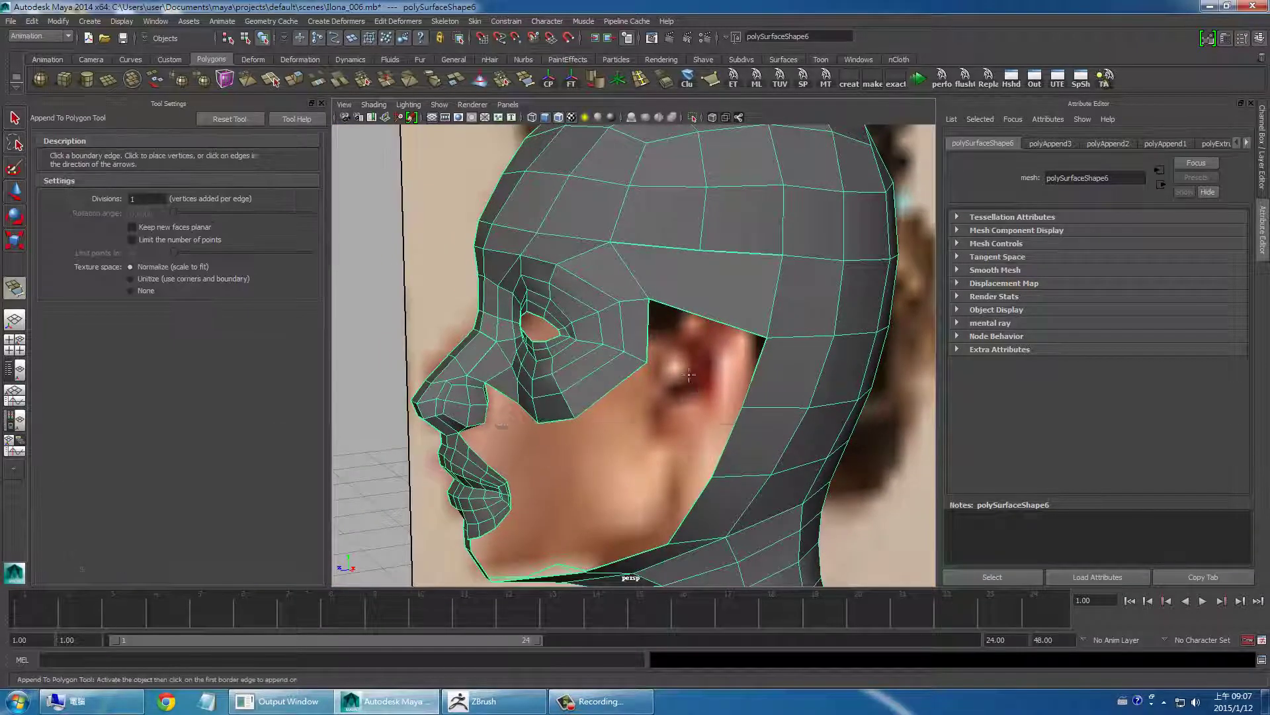
left_click(649, 352)
left_click(748, 382)
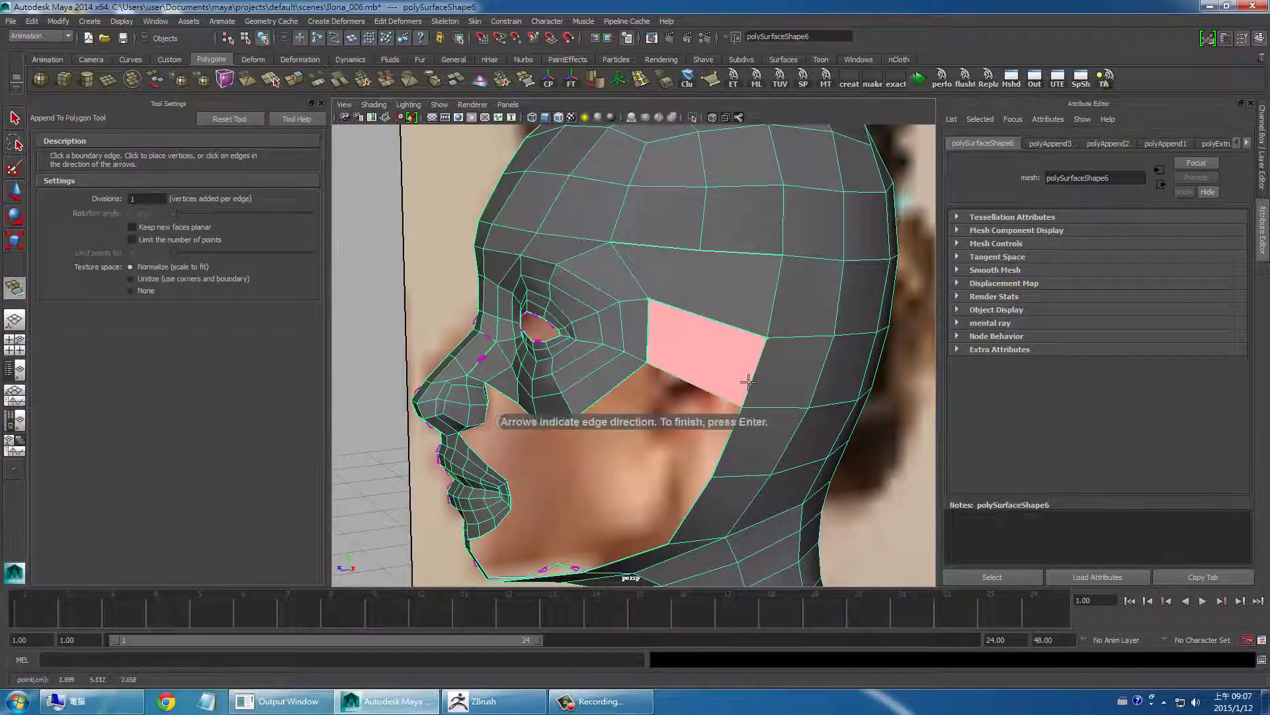
key("Return")
key("q")
left_click_drag(743, 397, 659, 413, "alt")
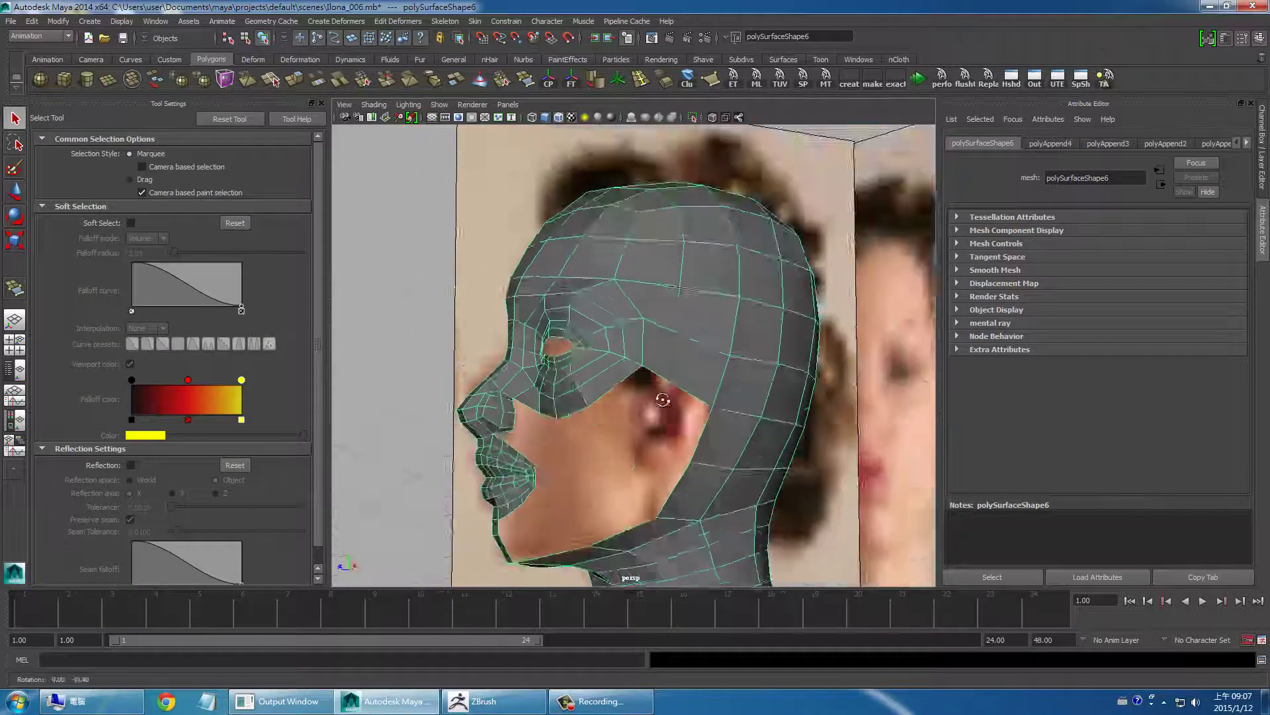
Step: Close the cheek hole with an appended face
key("g")
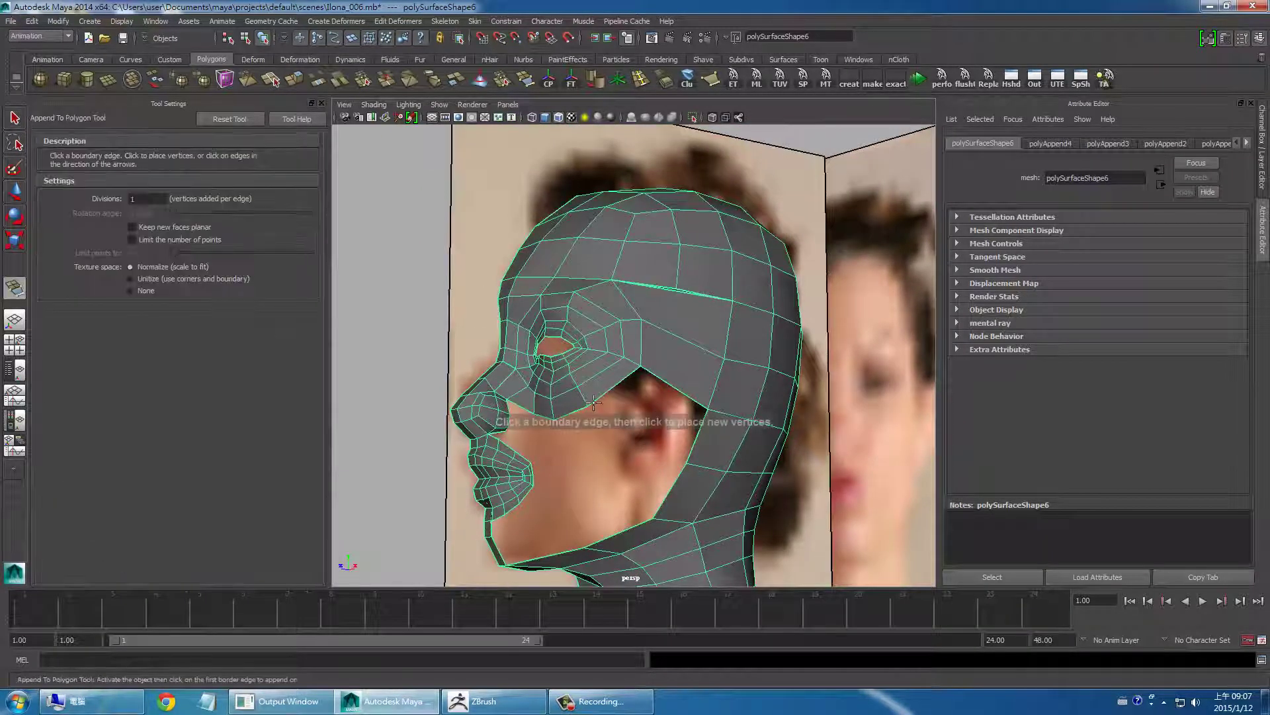
left_click(692, 445)
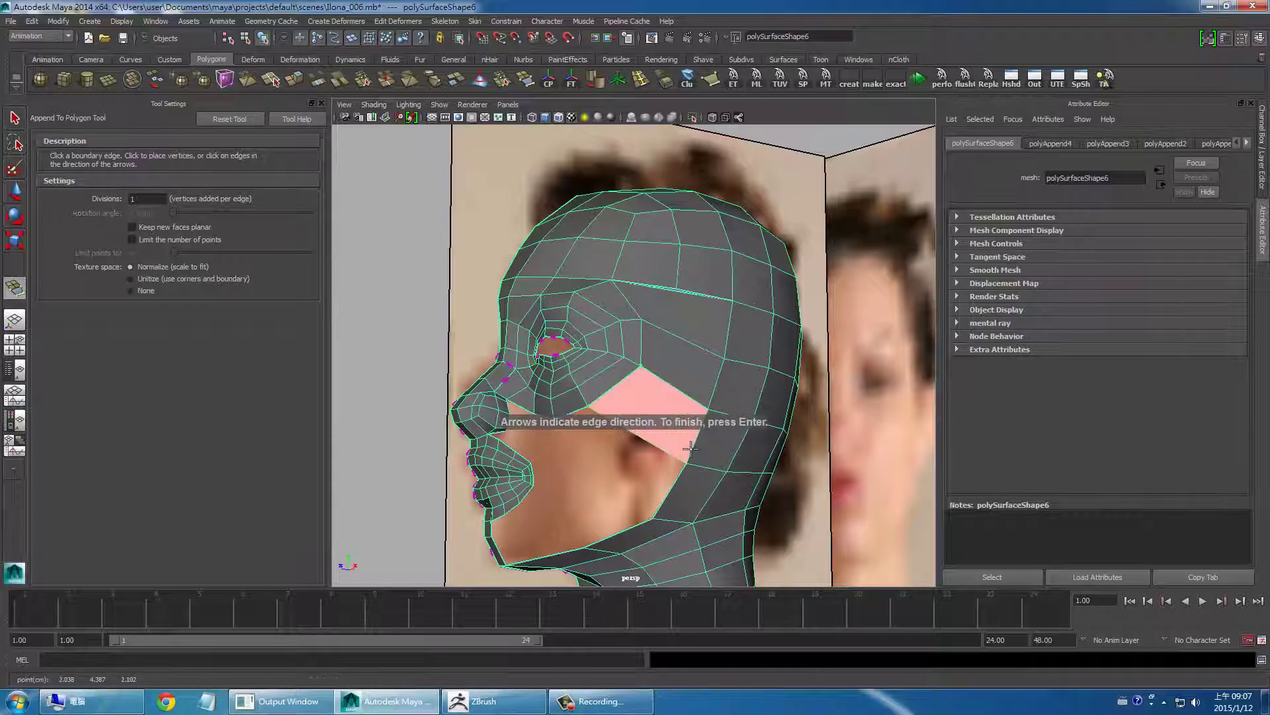
key("Return")
key("q")
mouse_move(618, 505)
left_mouse_down("alt")
mouse_move(646, 510)
mouse_move(624, 519)
mouse_move(633, 526)
mouse_move(604, 524)
mouse_move(629, 502)
mouse_move(575, 503)
mouse_move(584, 493)
mouse_move(633, 516)
left_mouse_up("alt")
key("space")
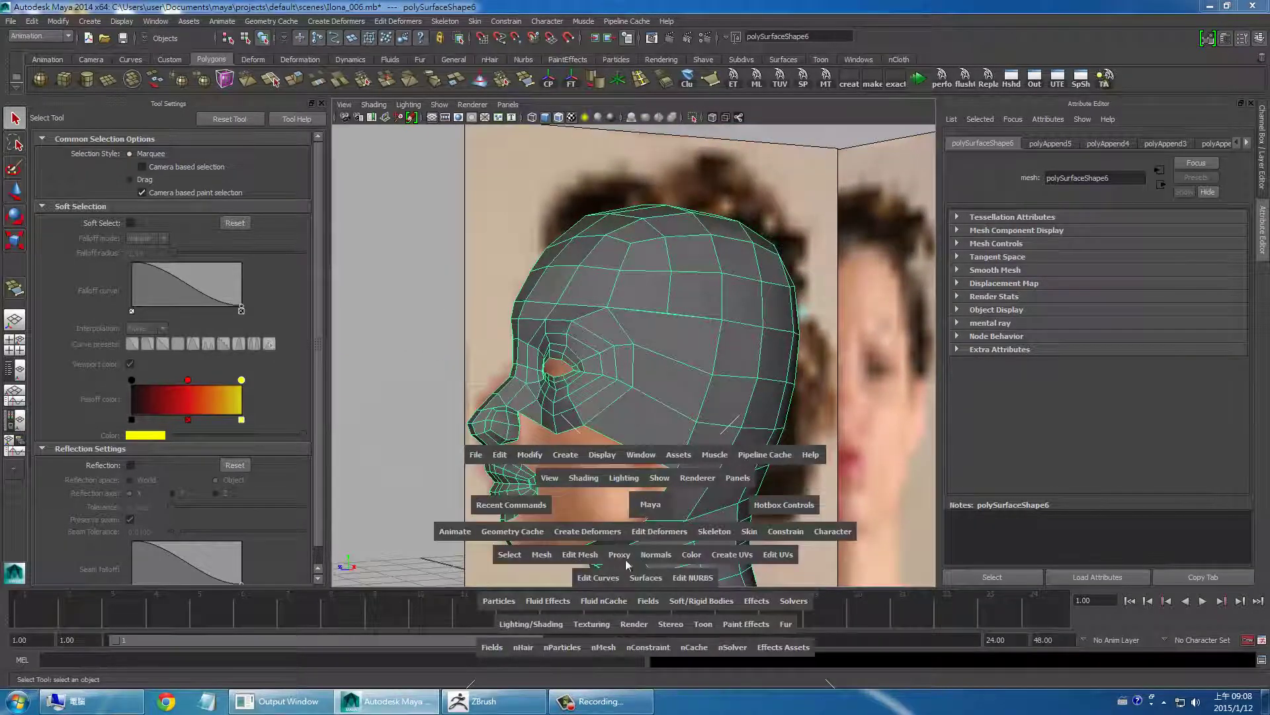
Step: Insert a new edge loop around the head mesh with the Insert Edge Loop Tool
left_click(579, 554)
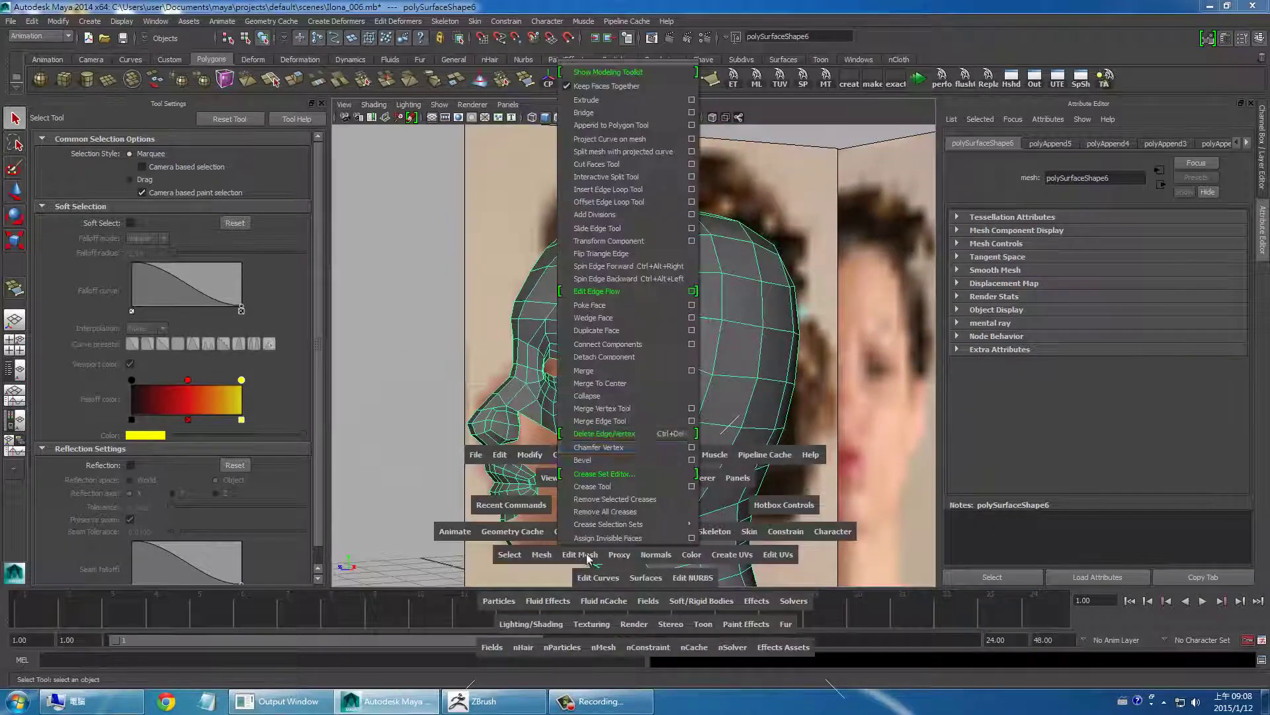
left_click(653, 192)
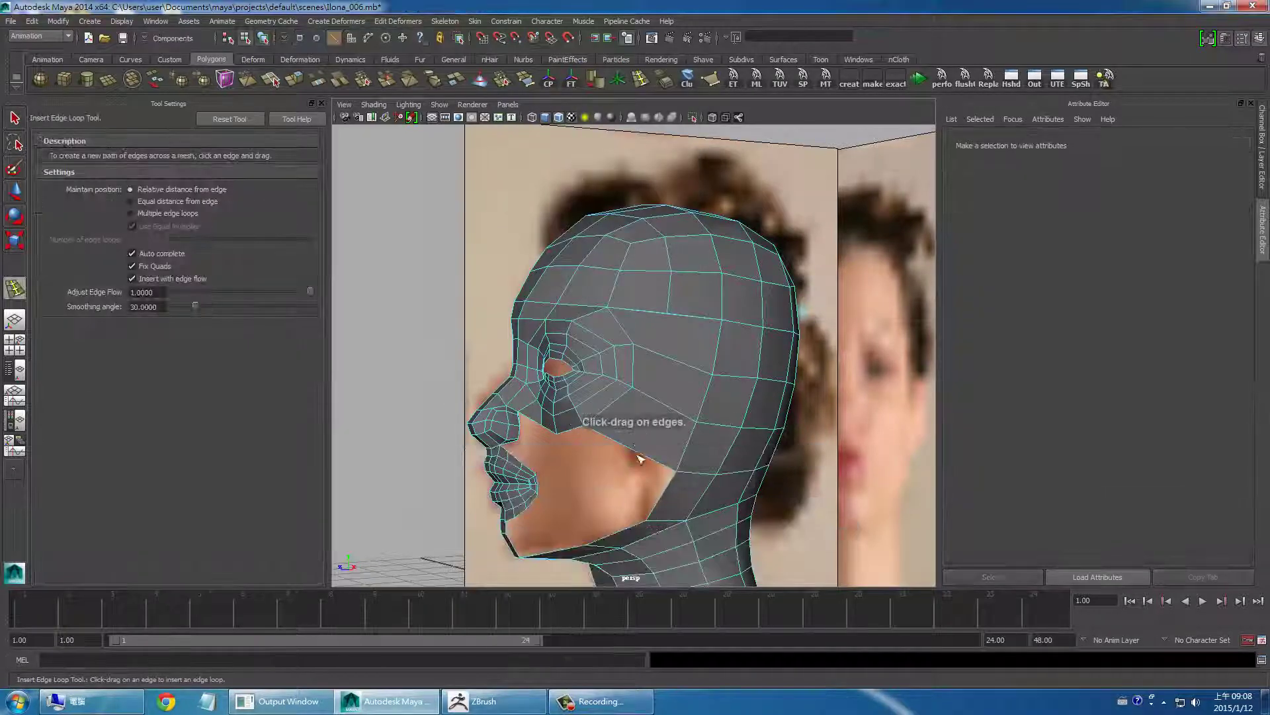
left_click(637, 452)
mouse_move(637, 452)
left_mouse_down("alt")
mouse_move(685, 405)
mouse_move(618, 399)
left_mouse_up("alt")
key("w")
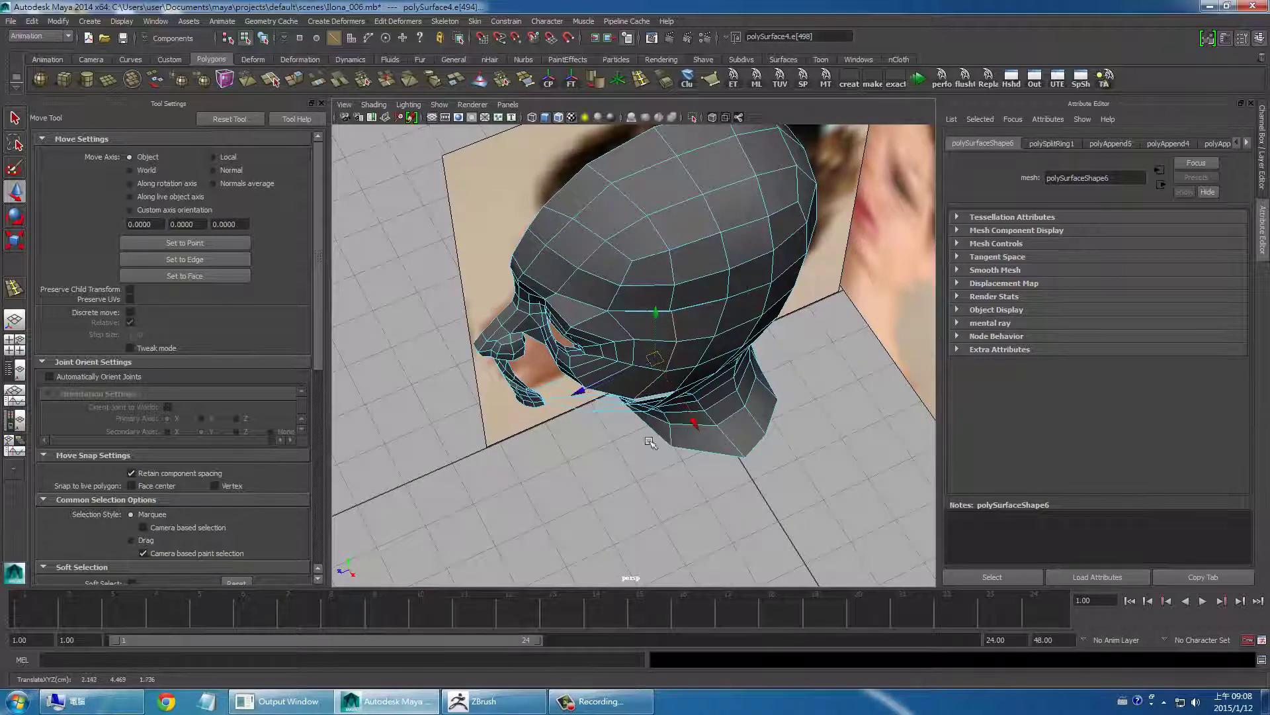
Step: View the underside of the face and select the open mouth-corner edges in edge mode
left_click_drag(650, 442, 689, 369, "alt")
scroll(667, 345, "up", 5)
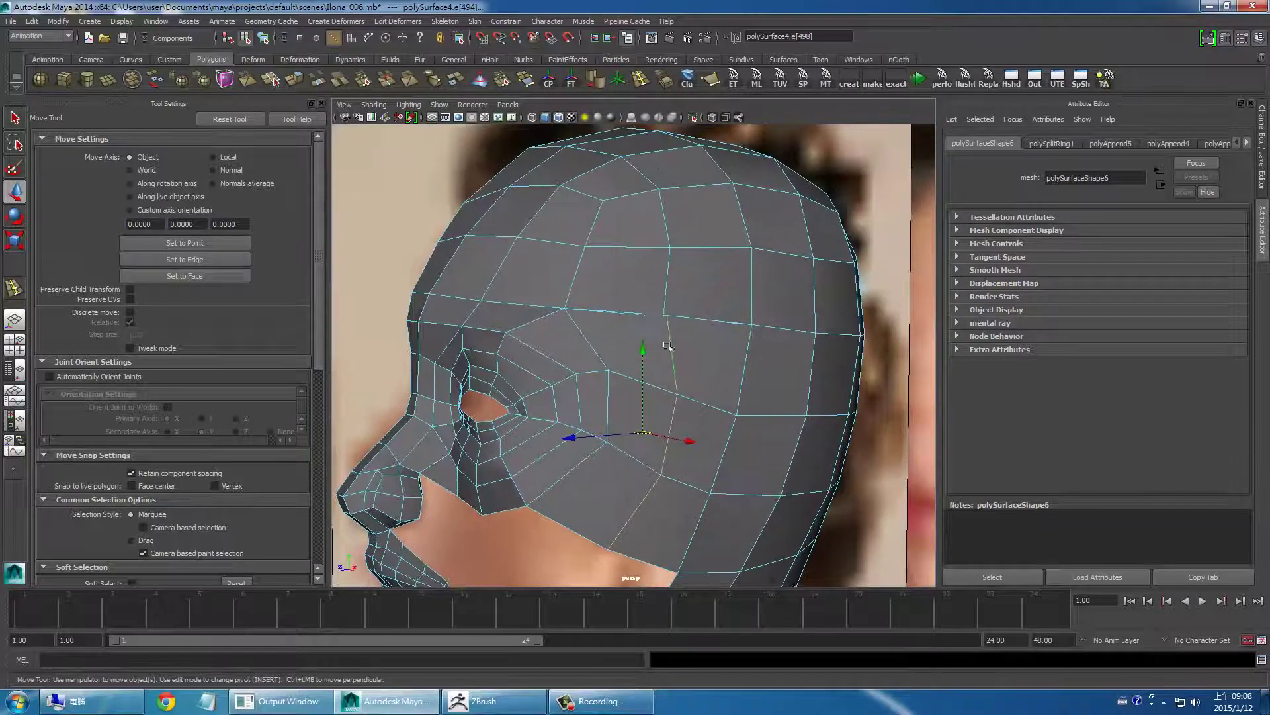
right_click_drag(667, 345, 661, 250)
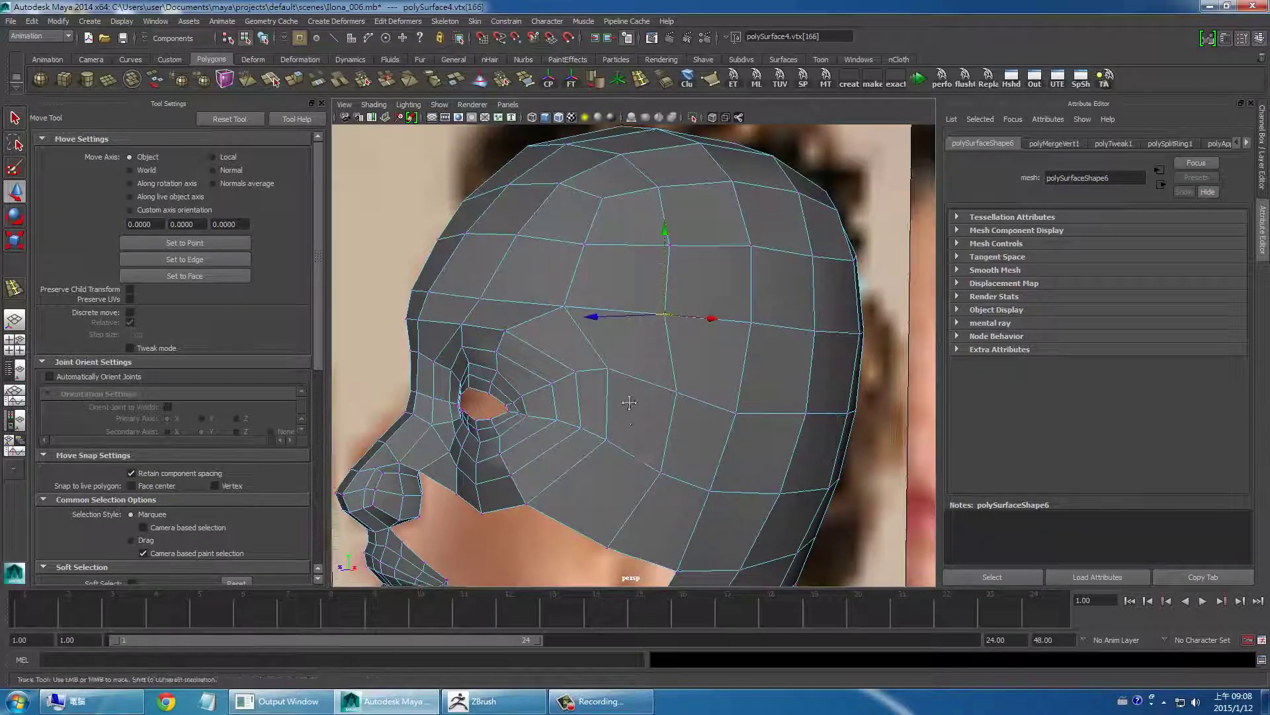
scroll(629, 402, "down", 3)
mouse_move(731, 334)
left_mouse_down("alt")
mouse_move(723, 369)
mouse_move(800, 377)
mouse_move(794, 423)
left_mouse_up("alt")
scroll(797, 434, "up", 3)
scroll(743, 414, "up", 2)
middle_click_drag(743, 414, 735, 430, "alt")
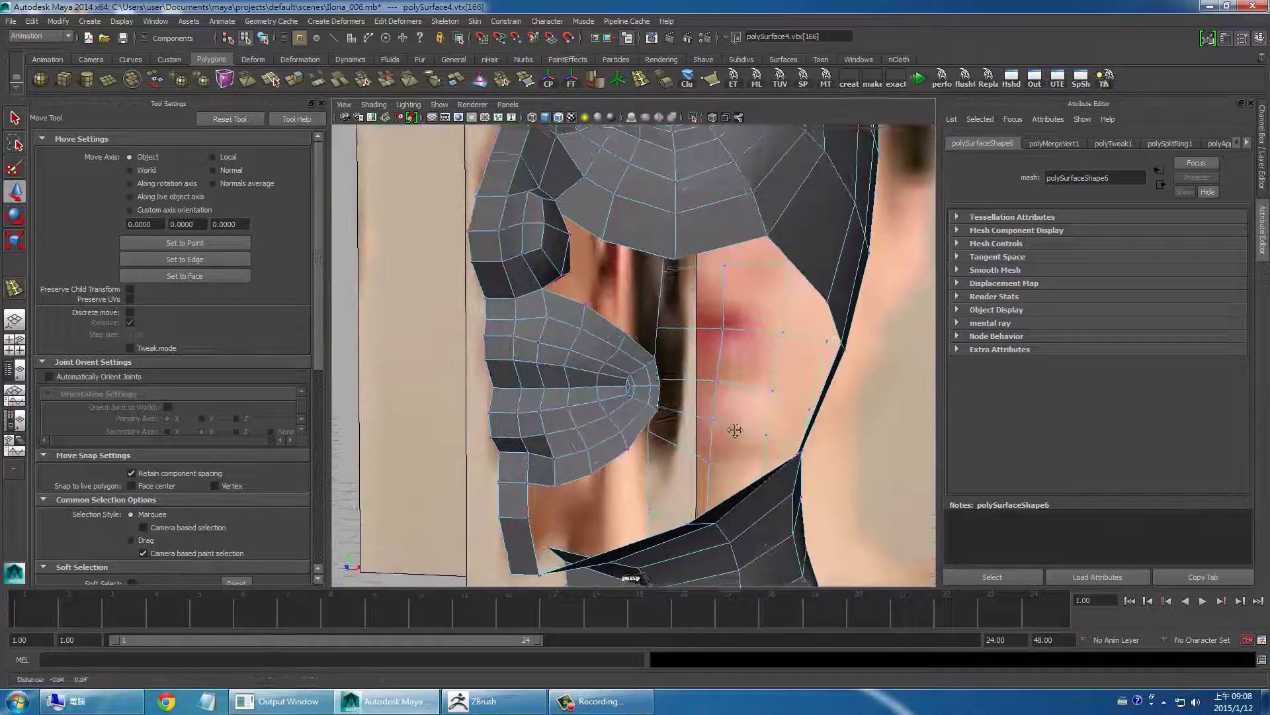
mouse_move(735, 430)
left_mouse_down("alt")
mouse_move(659, 426)
mouse_move(593, 344)
left_mouse_up("alt")
right_click_drag(563, 339, 566, 316)
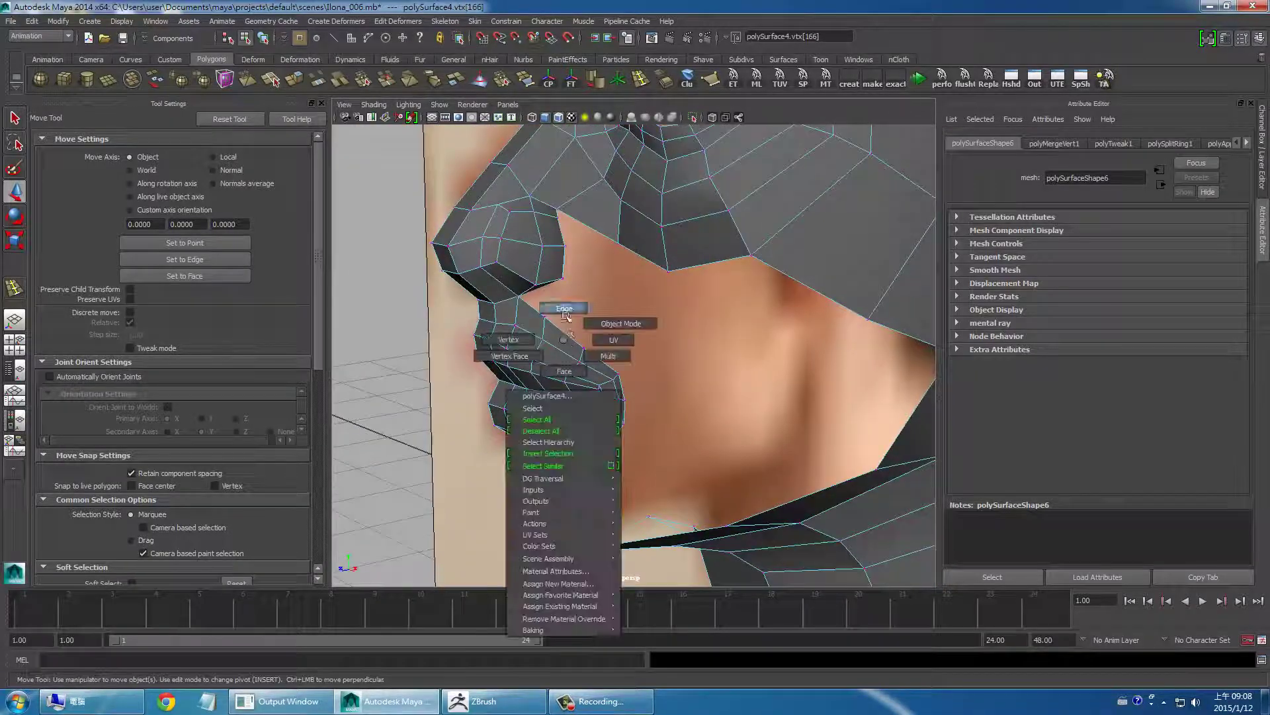
left_click(565, 311)
mouse_move(581, 385)
left_mouse_down("alt")
mouse_move(607, 454)
mouse_move(550, 475)
mouse_move(615, 357)
left_mouse_up("alt")
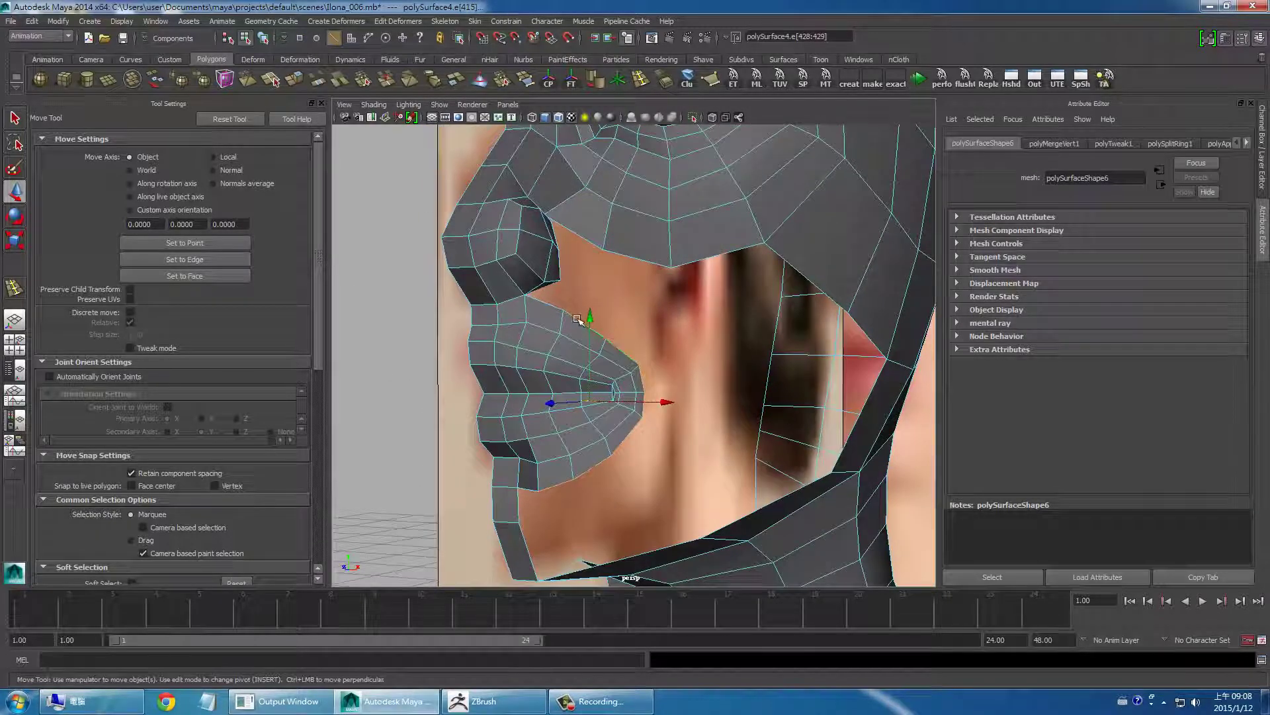
Step: Extrude the mouth-corner edges and push the new strip back and outward along X
right_click_drag(594, 289, 571, 346, "shift")
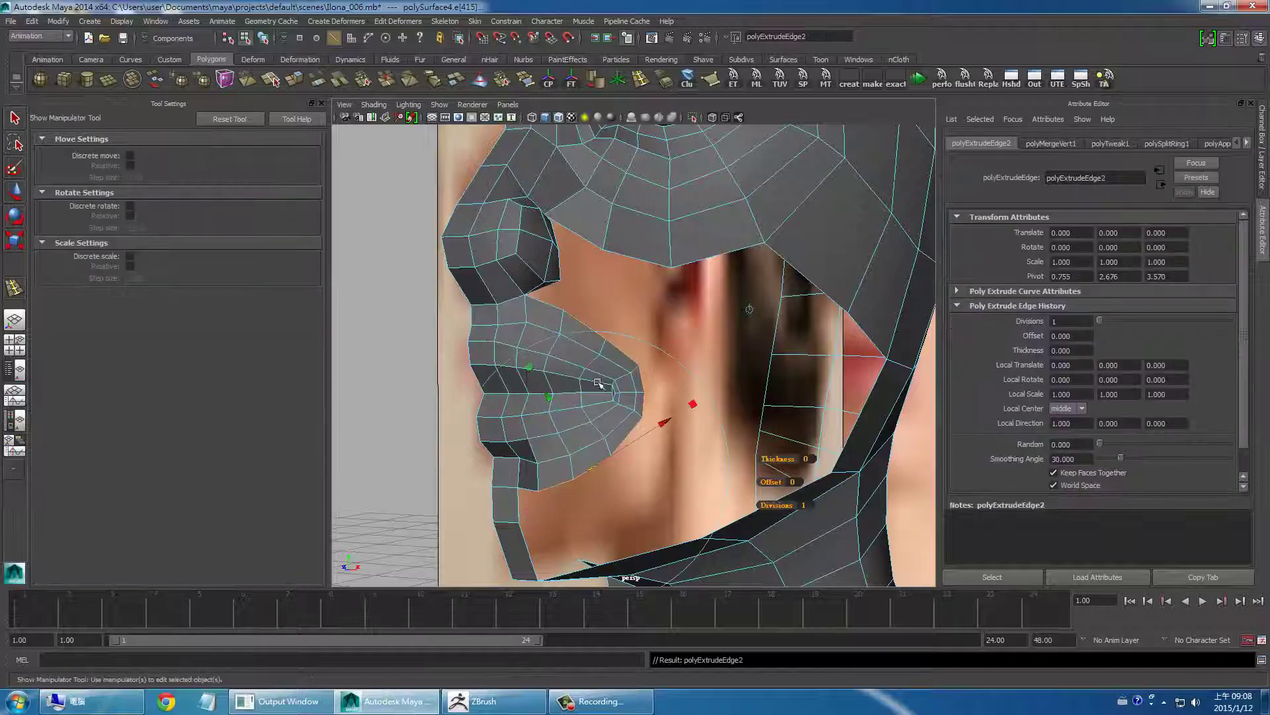
left_click_drag(603, 471, 586, 519, "alt")
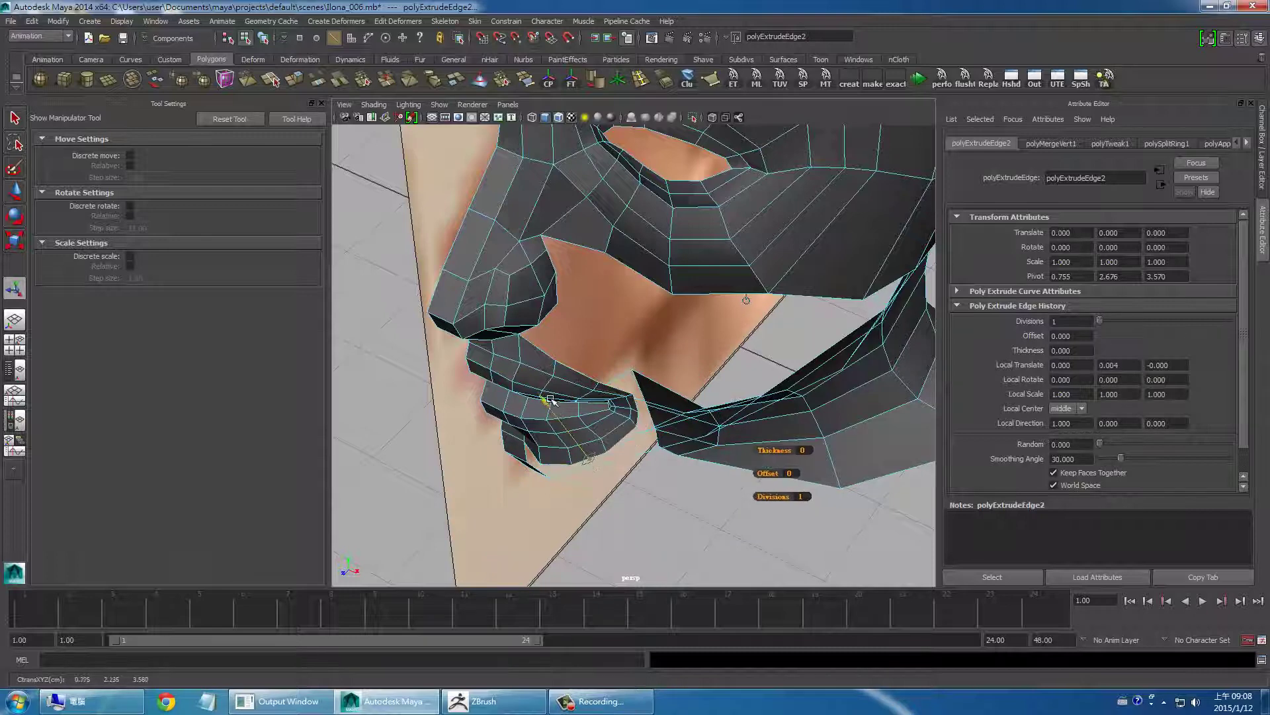
left_click_drag(549, 403, 552, 400)
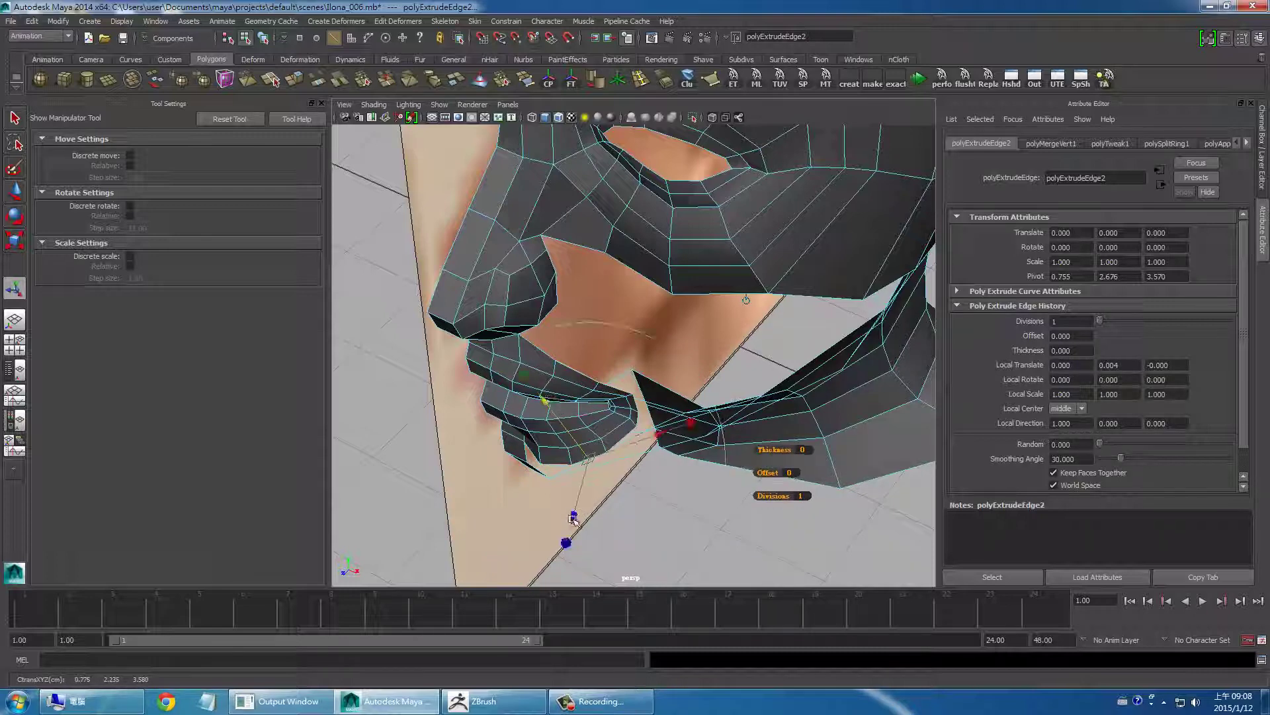
left_click(572, 517)
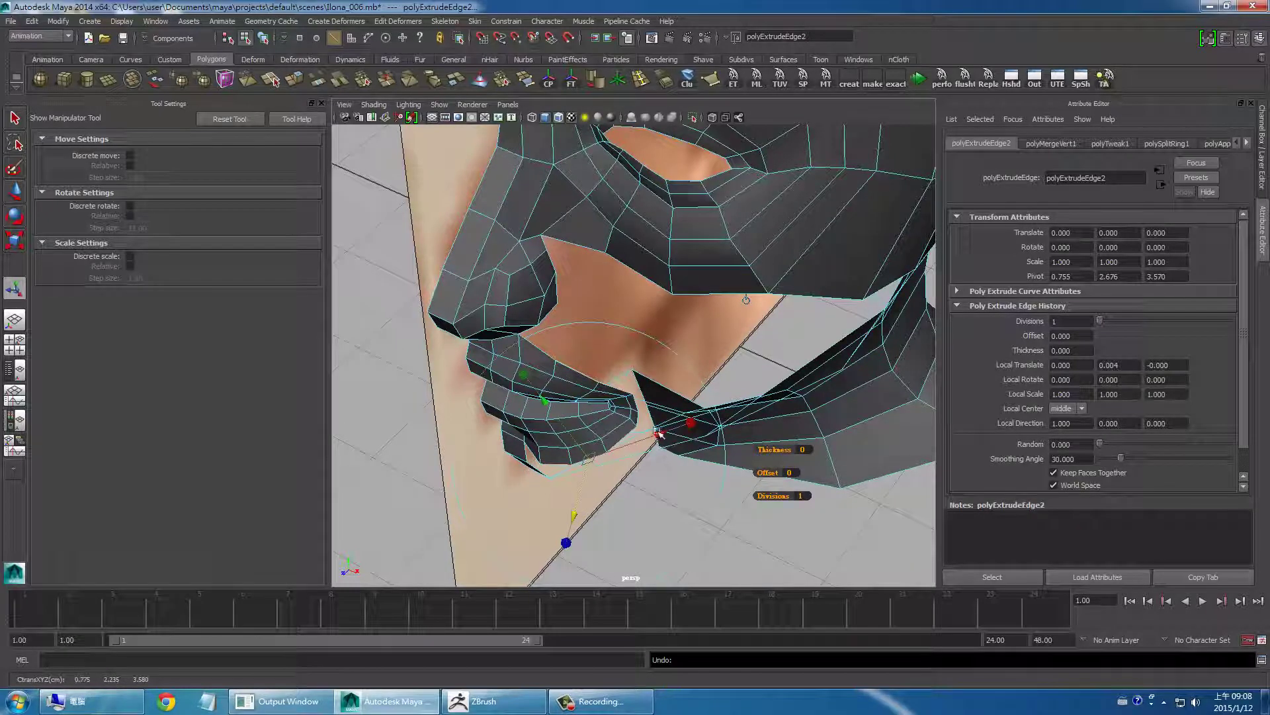
left_click_drag(659, 434, 669, 434)
key("ctrl+z")
left_click_drag(748, 299, 597, 311, "alt")
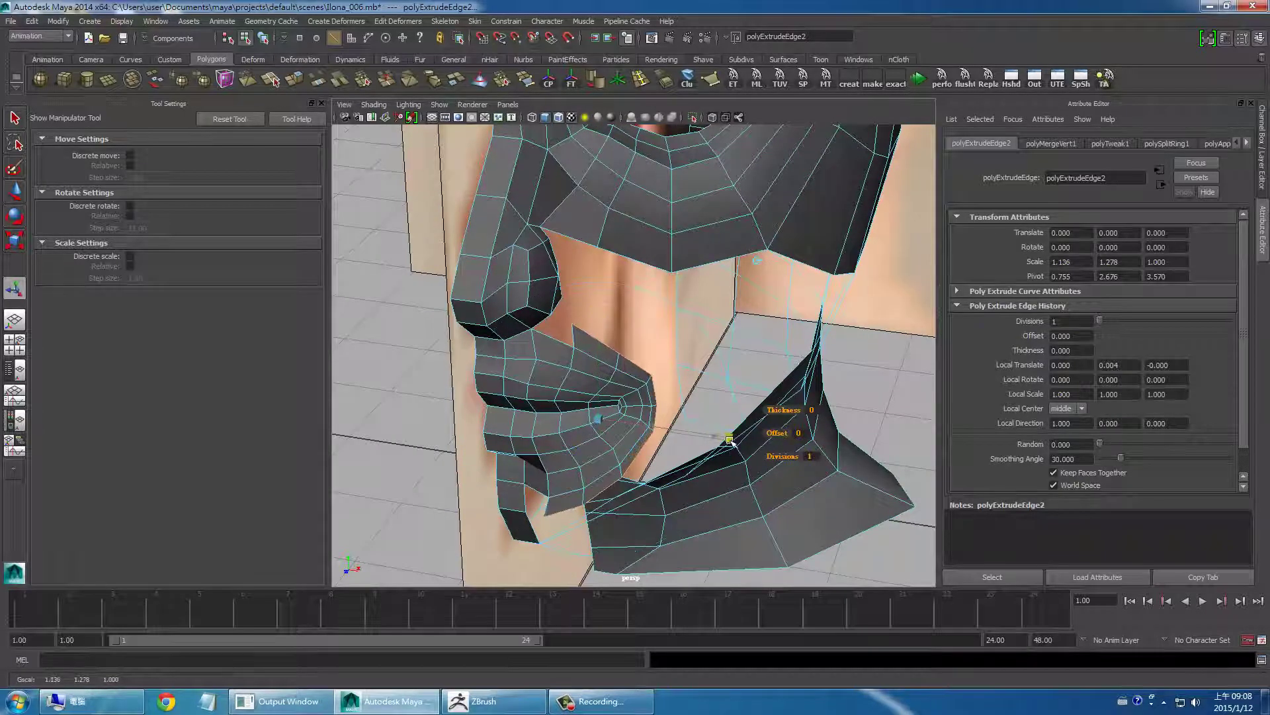
left_click_drag(684, 432, 699, 435)
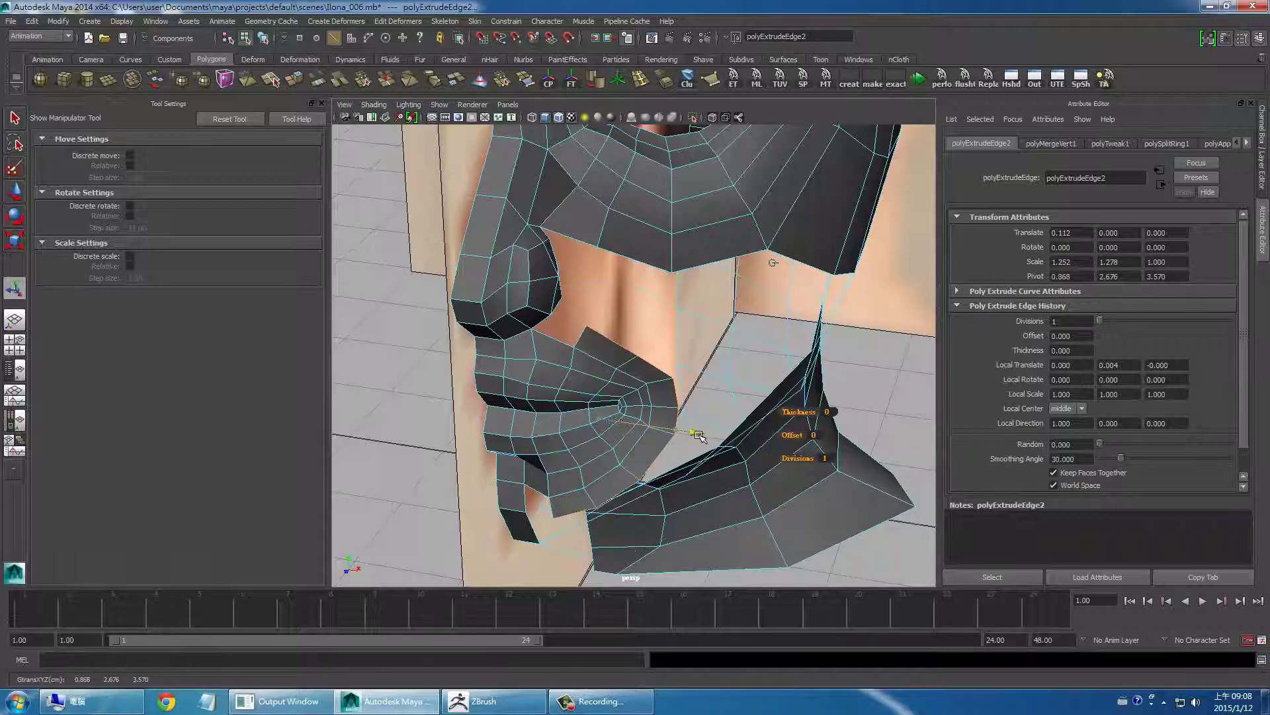
mouse_move(688, 496)
left_mouse_down("alt")
mouse_move(650, 541)
mouse_move(525, 484)
mouse_move(539, 463)
left_mouse_up("alt")
mouse_move(587, 580)
left_mouse_down("alt")
mouse_move(467, 466)
mouse_move(443, 475)
mouse_move(446, 409)
mouse_move(510, 377)
mouse_move(616, 431)
mouse_move(751, 425)
left_mouse_up("alt")
Step: Select an edge along the lower jaw and apply Extrude Edge to it
left_click(467, 465)
right_click_drag(775, 376, 773, 347)
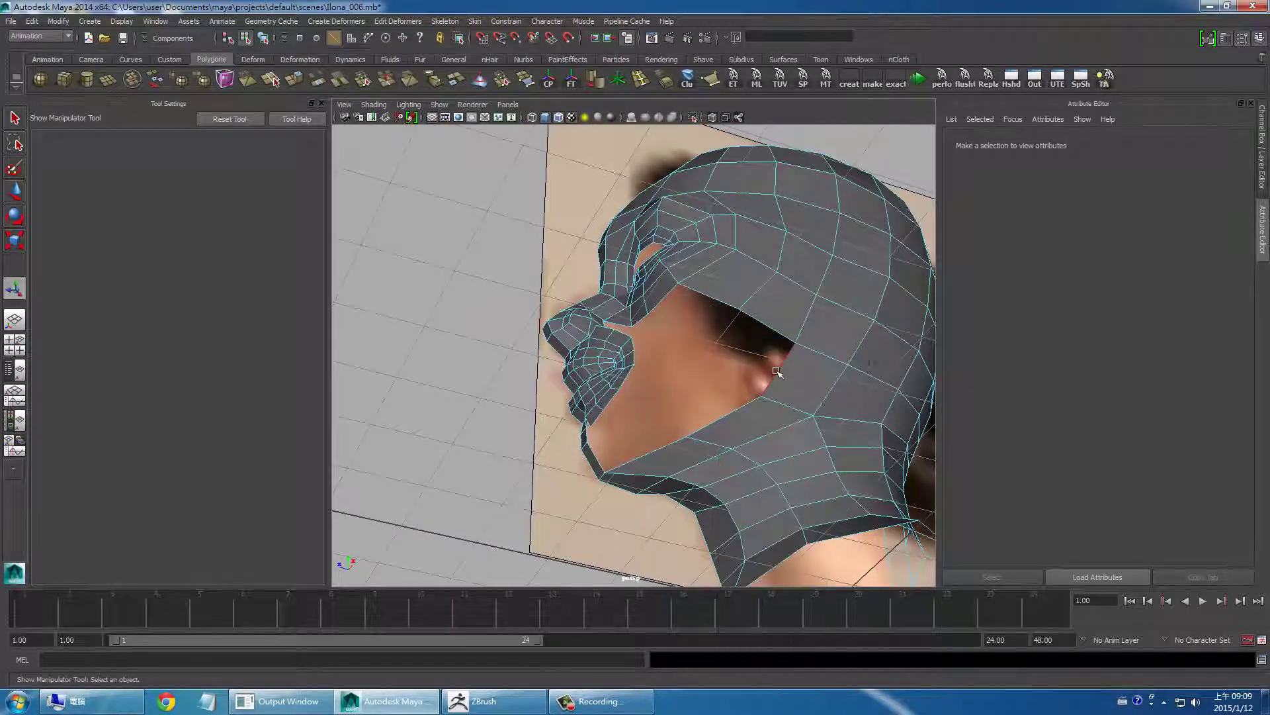
left_click(774, 370)
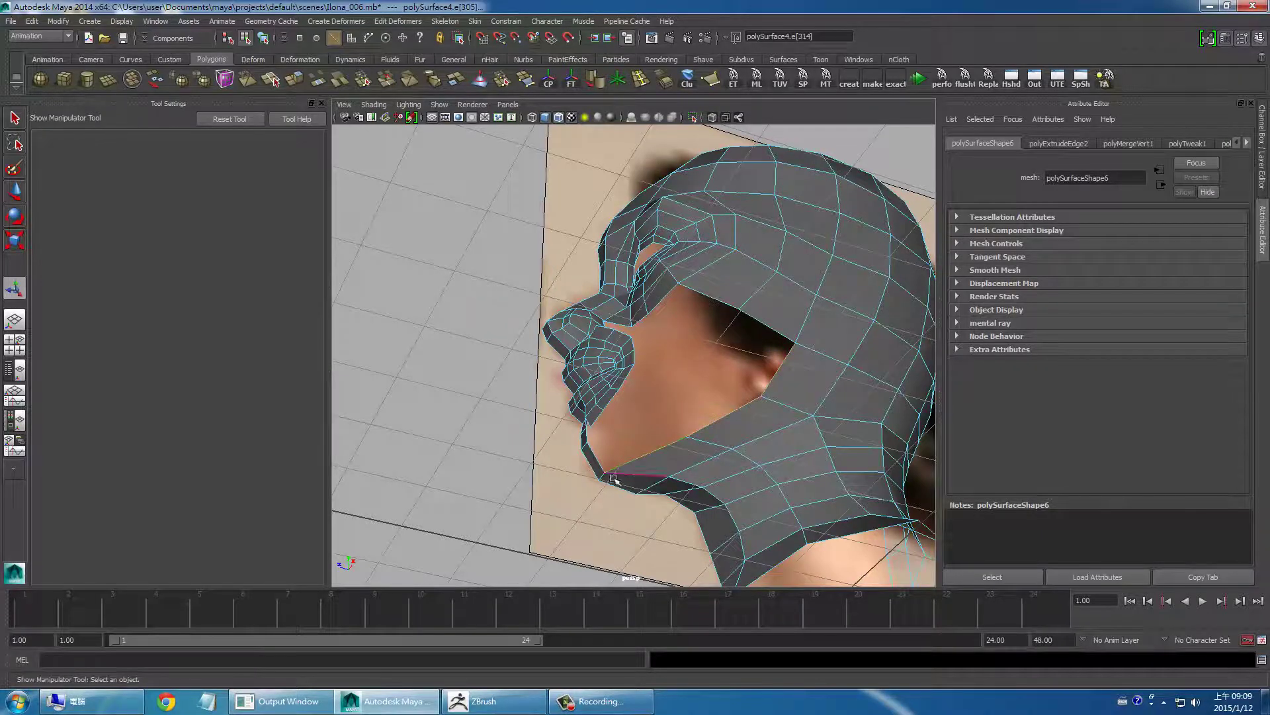
left_click_drag(614, 478, 669, 483, "alt")
right_click(634, 461, "shift")
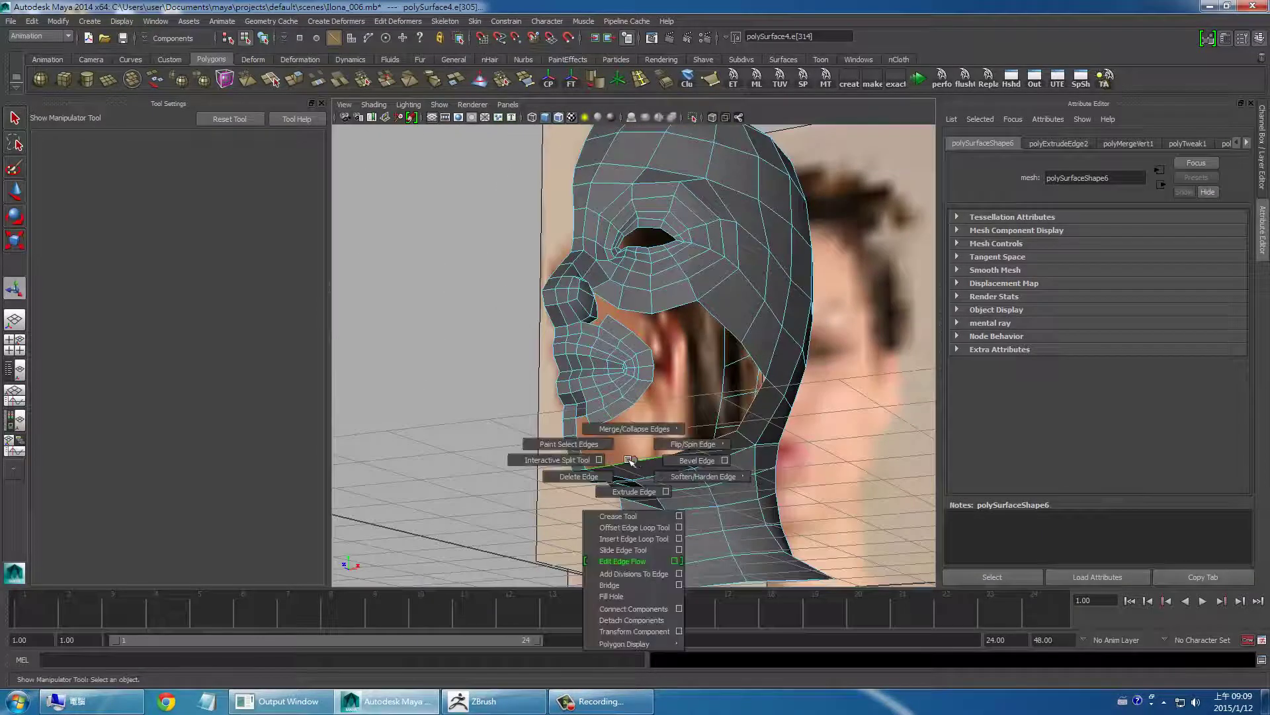
left_click(628, 492)
Step: Pull the jaw extrusion forward along X into the cheek area
left_click_drag(600, 462, 525, 490, "alt")
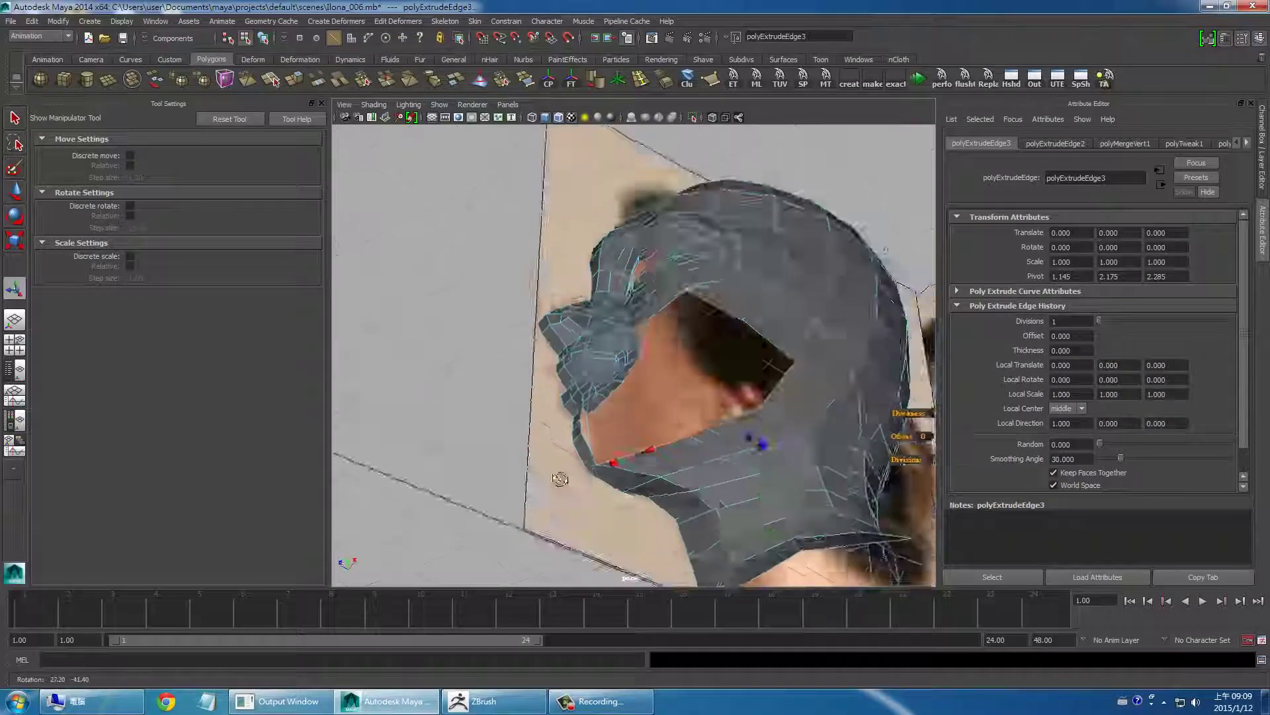
right_click_drag(525, 490, 874, 331, "alt")
left_click(841, 336)
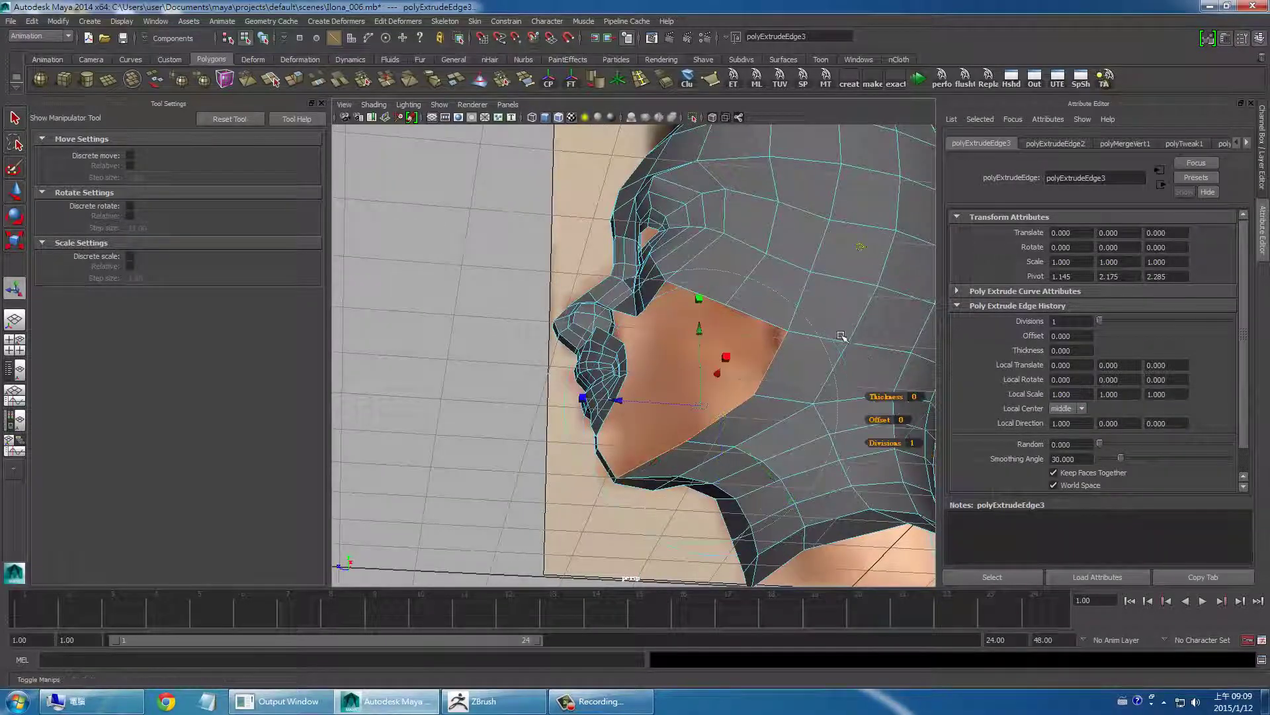
mouse_move(624, 440)
left_mouse_down("alt")
mouse_move(627, 413)
mouse_move(660, 530)
mouse_move(694, 470)
left_mouse_up("alt")
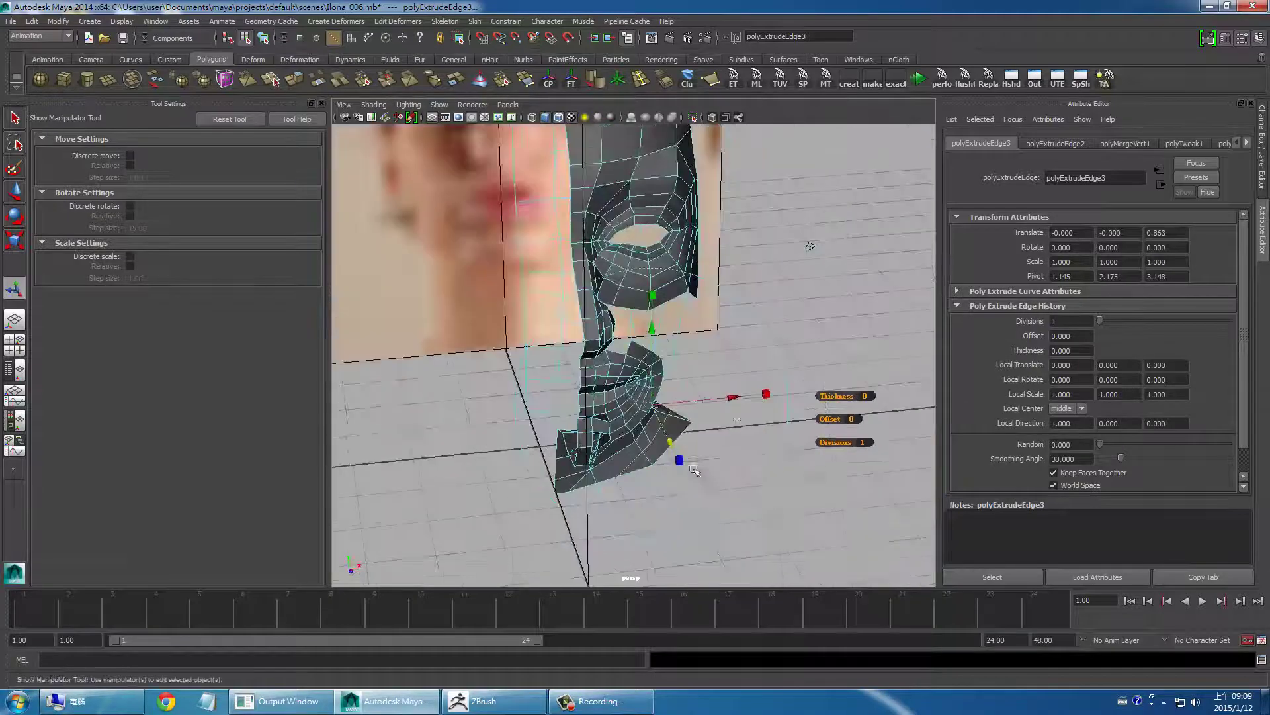
mouse_move(737, 402)
left_mouse_down()
mouse_move(722, 395)
mouse_move(639, 473)
left_mouse_up()
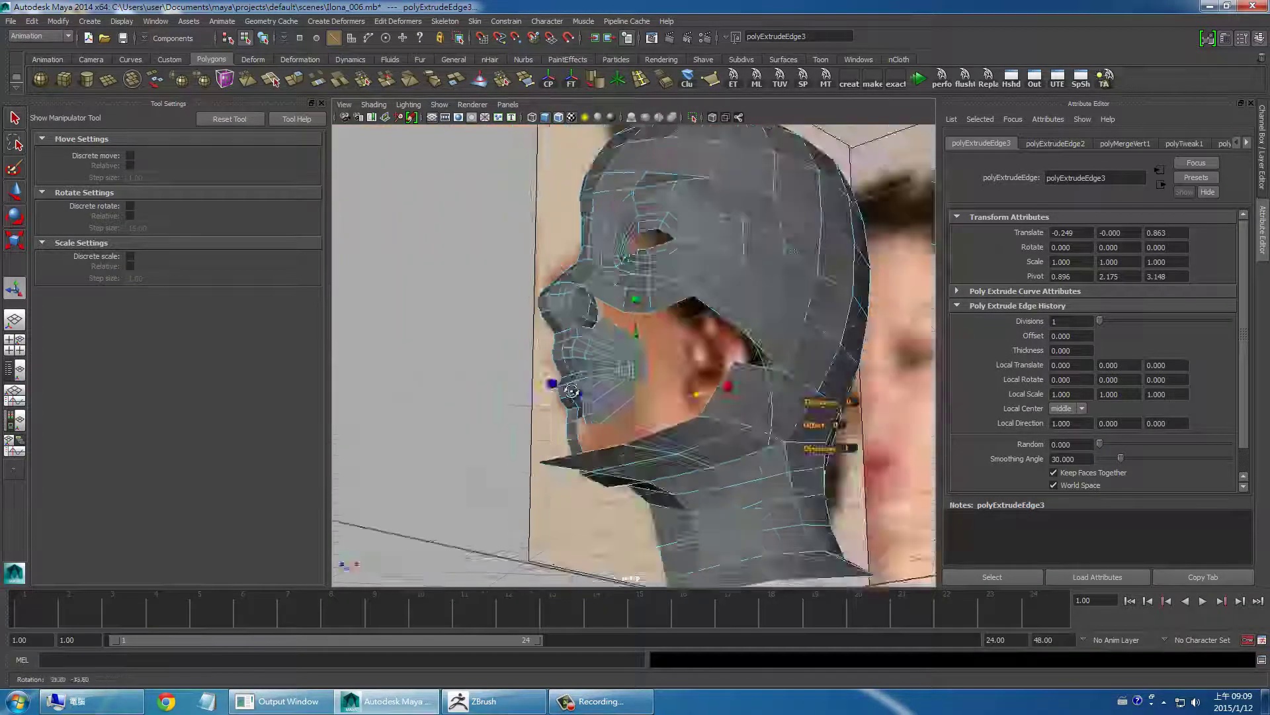
Step: Delete the stray chin face and select the loose vertex on the cheek strip
right_click_drag(621, 452, 620, 471)
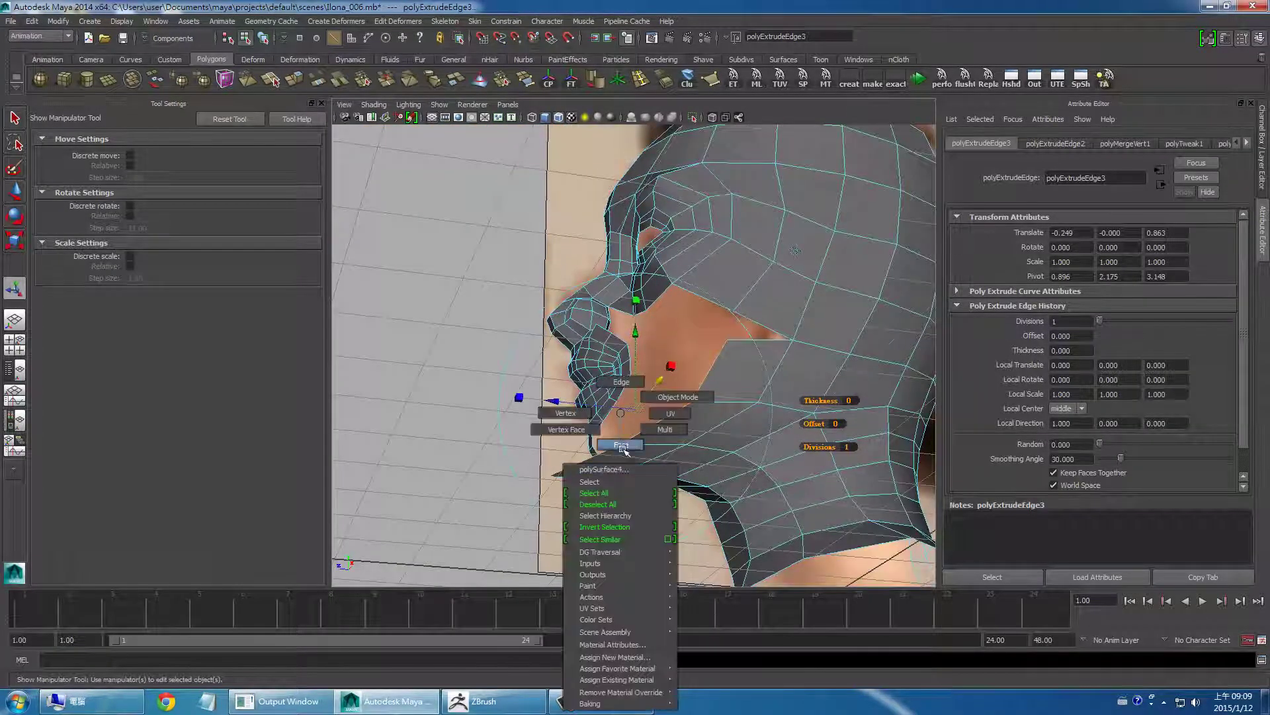
left_click(620, 462)
key("Delete")
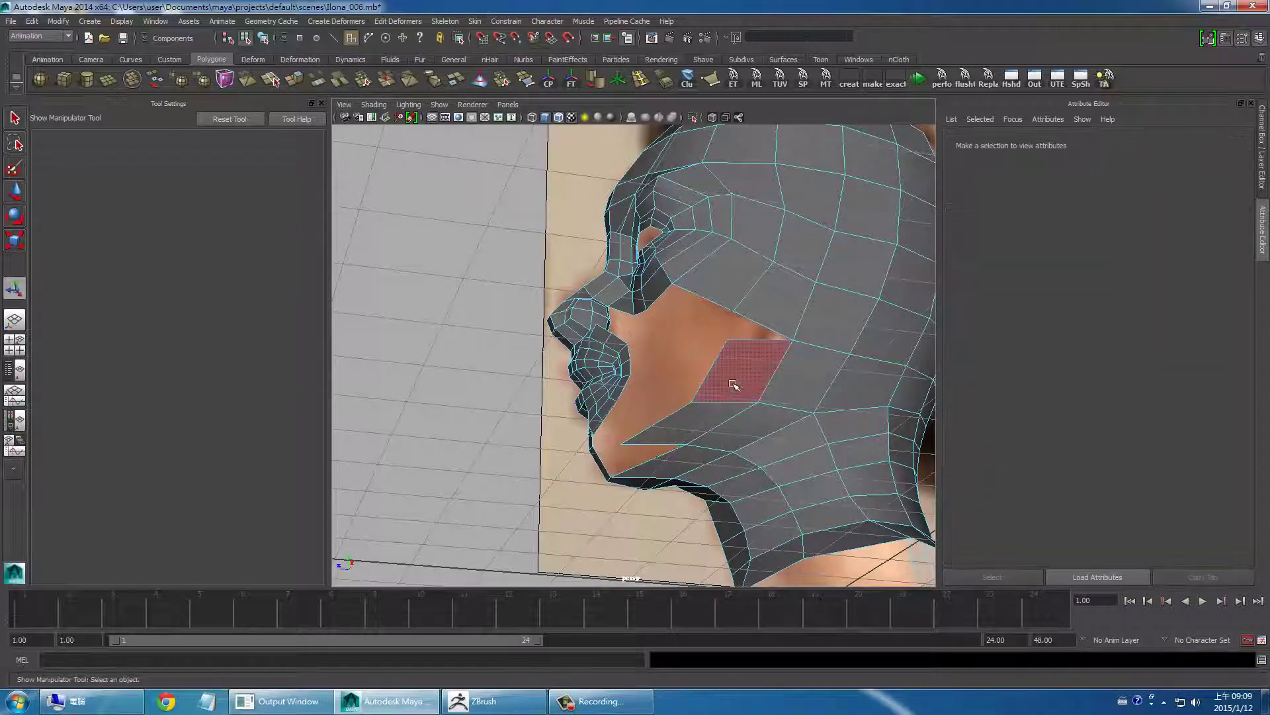
mouse_move(614, 506)
left_mouse_down("alt")
mouse_move(647, 462)
mouse_move(607, 473)
left_mouse_up("alt")
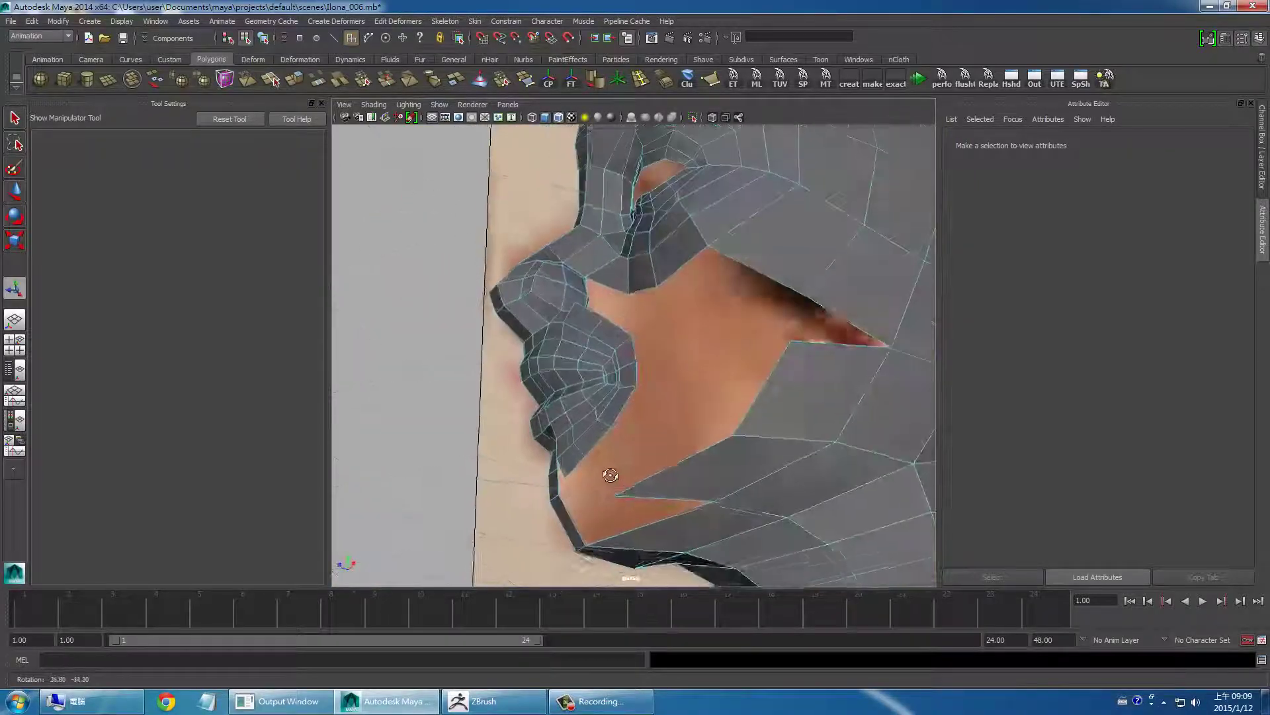
right_click(788, 361)
left_click(770, 349)
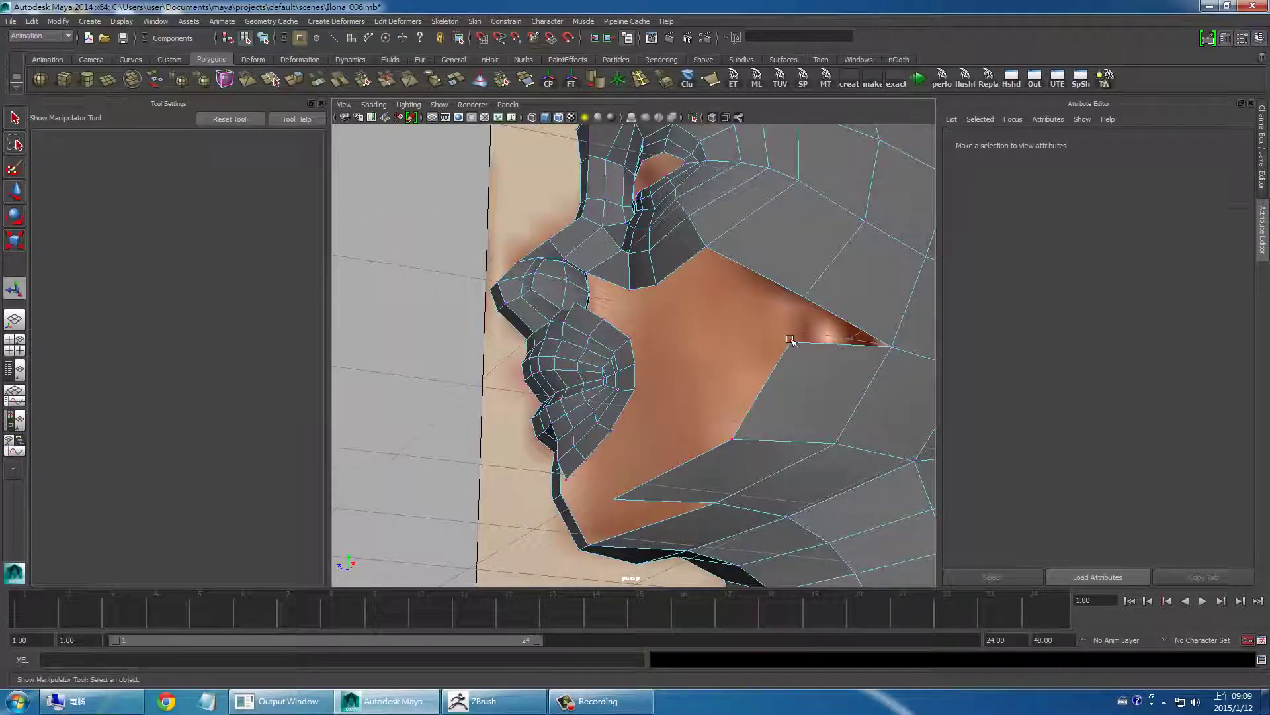
left_click(790, 341)
Step: Merge the loose cheek vertex to center and append a face filling the first gap
right_click_drag(805, 295, 802, 263, "shift")
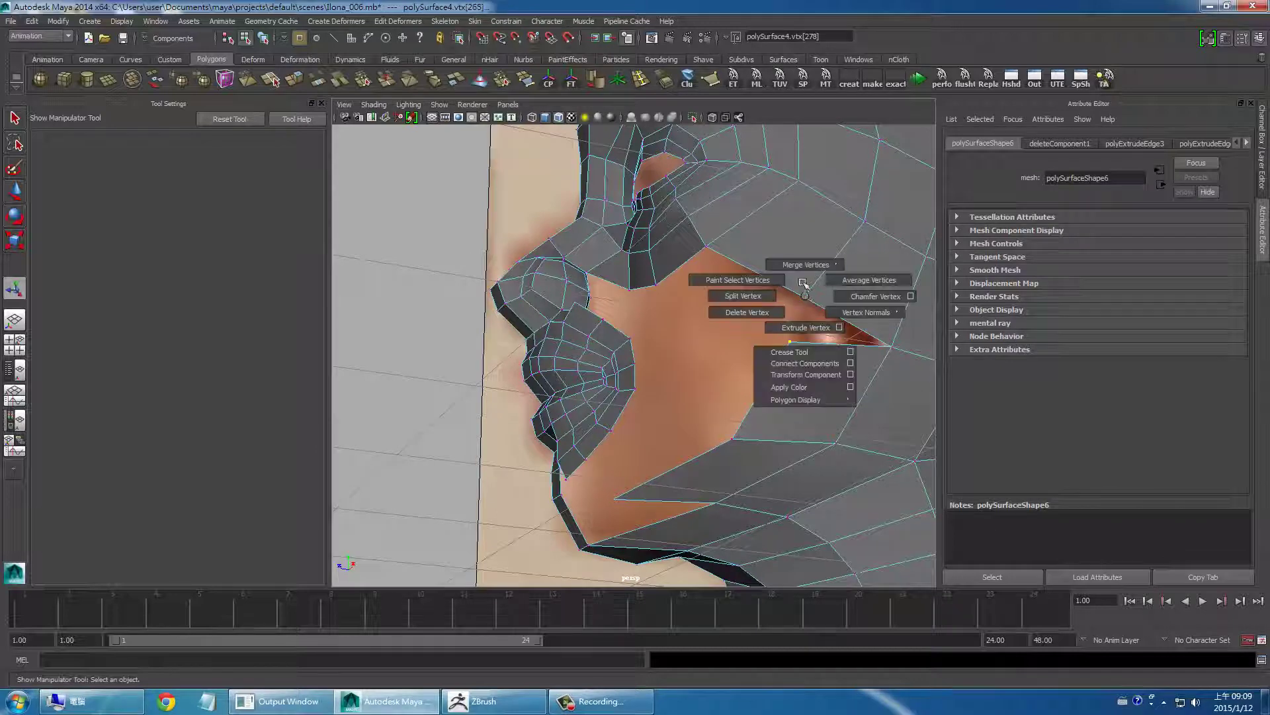
right_click_drag(809, 216, 805, 221, "shift")
mouse_move(805, 221)
left_mouse_down("alt")
mouse_move(670, 411)
mouse_move(639, 292)
left_mouse_up("alt")
key("space")
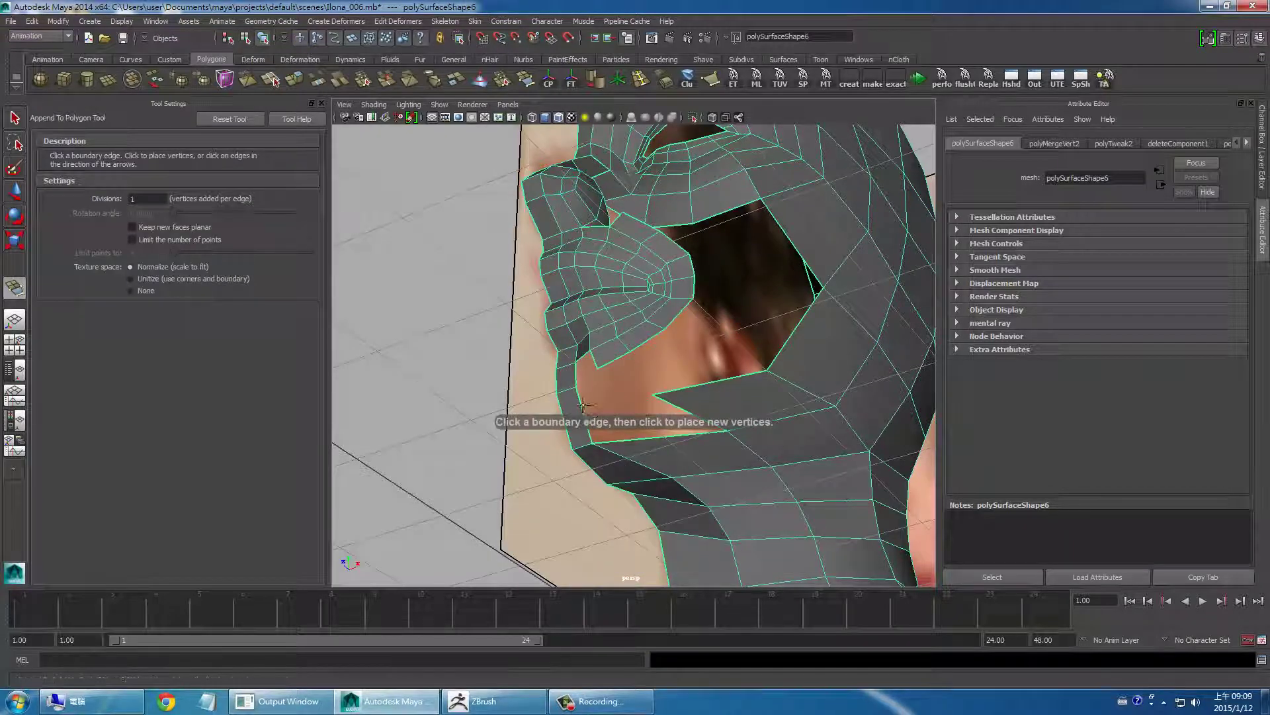
left_click(682, 411)
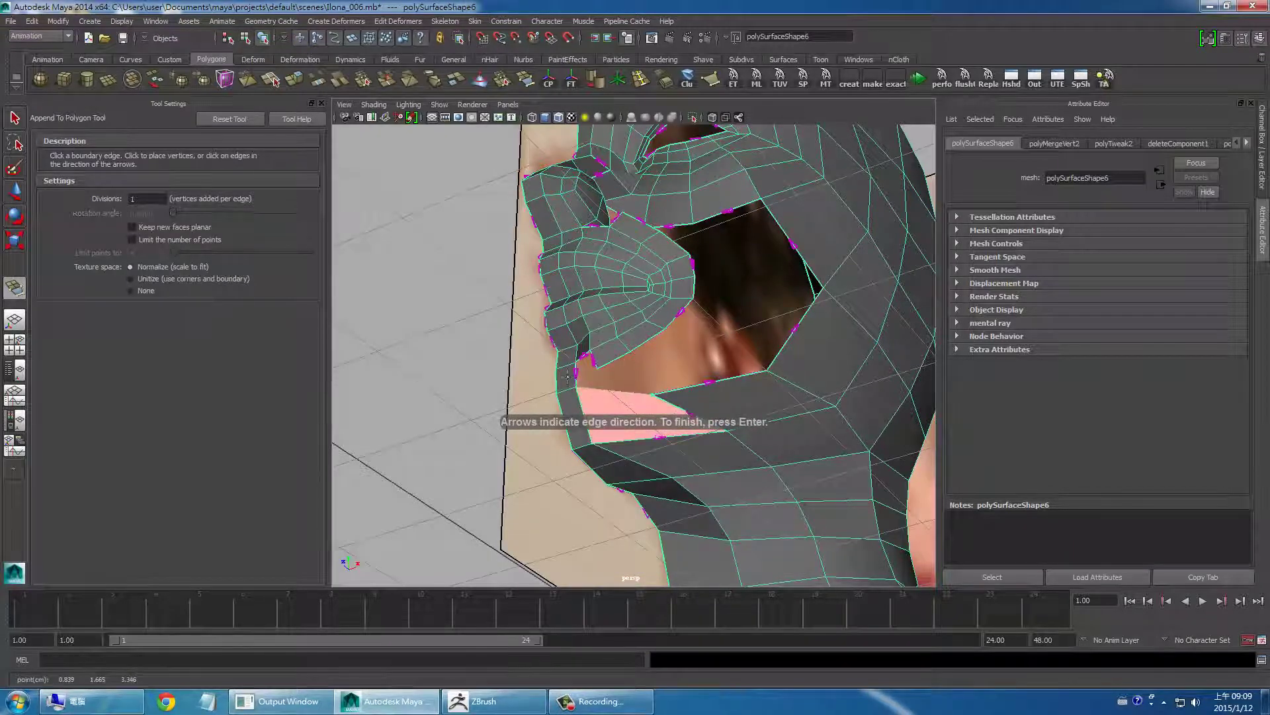
key("Return")
key("w")
mouse_move(671, 404)
left_mouse_down("alt")
mouse_move(543, 504)
mouse_move(526, 438)
left_mouse_up("alt")
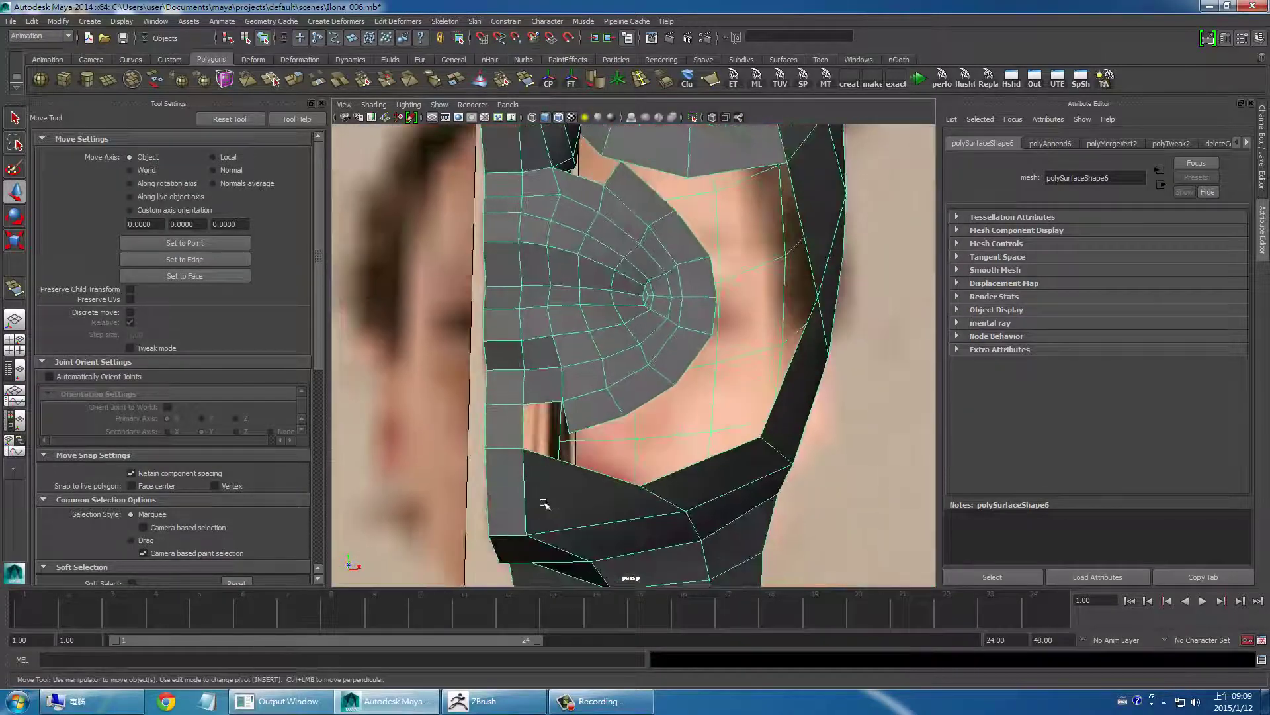
Step: Append a second face closing the gap beside the mouth
key("y")
left_click(525, 435)
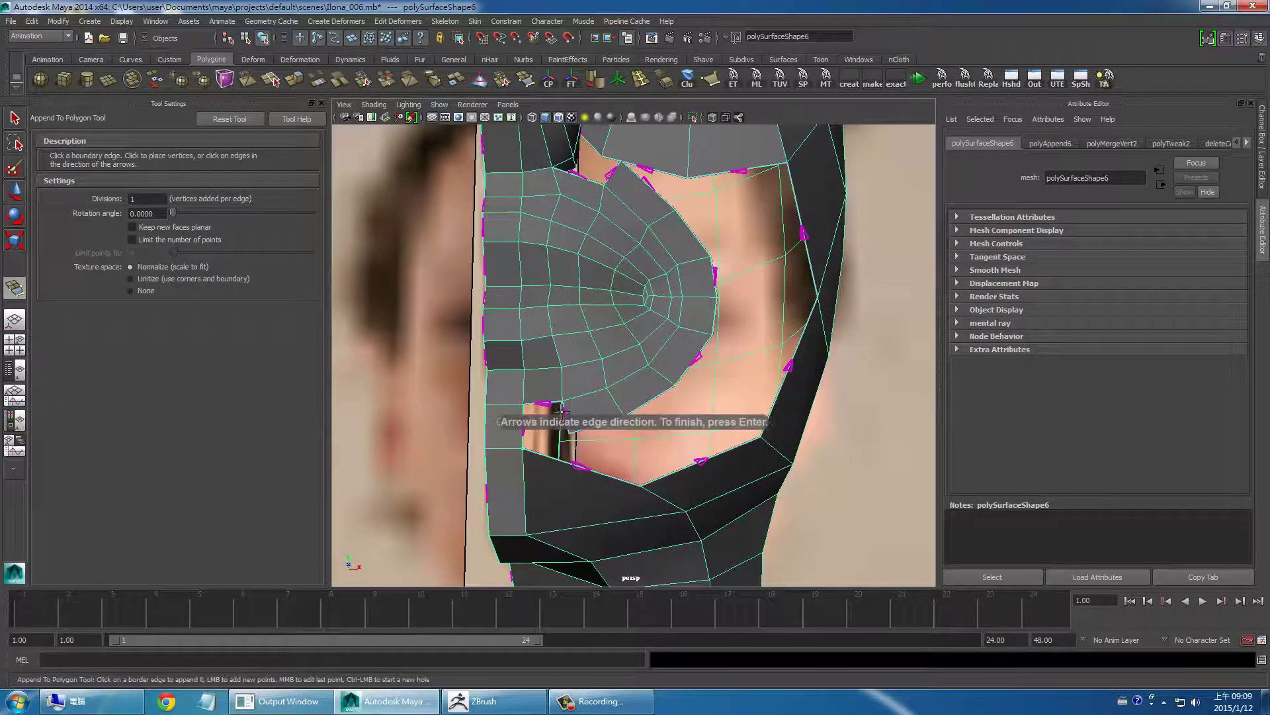
left_click(563, 412)
key("w")
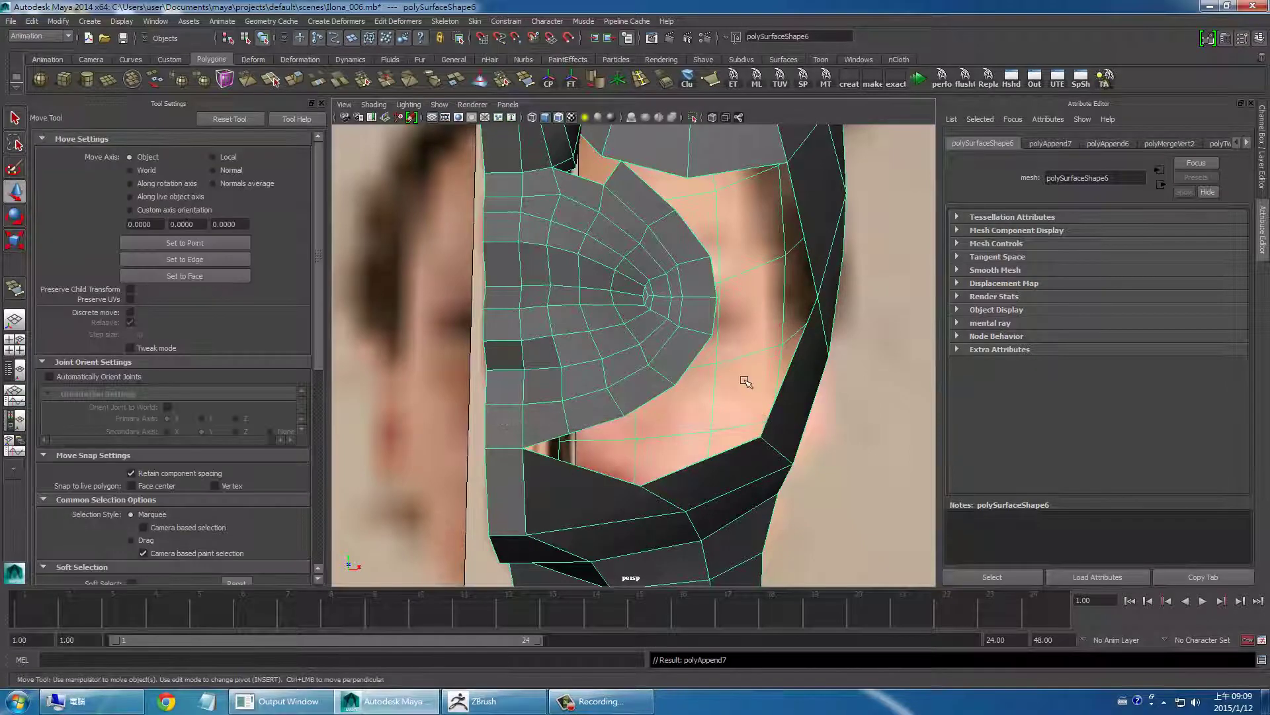
scroll(745, 382, "down", 3)
mouse_move(746, 382)
left_mouse_down("alt")
mouse_move(681, 226)
mouse_move(737, 305)
mouse_move(610, 358)
mouse_move(580, 386)
mouse_move(695, 360)
mouse_move(709, 340)
mouse_move(768, 365)
mouse_move(766, 349)
mouse_move(723, 377)
left_mouse_up("alt")
right_click_drag(723, 377, 839, 337, "alt")
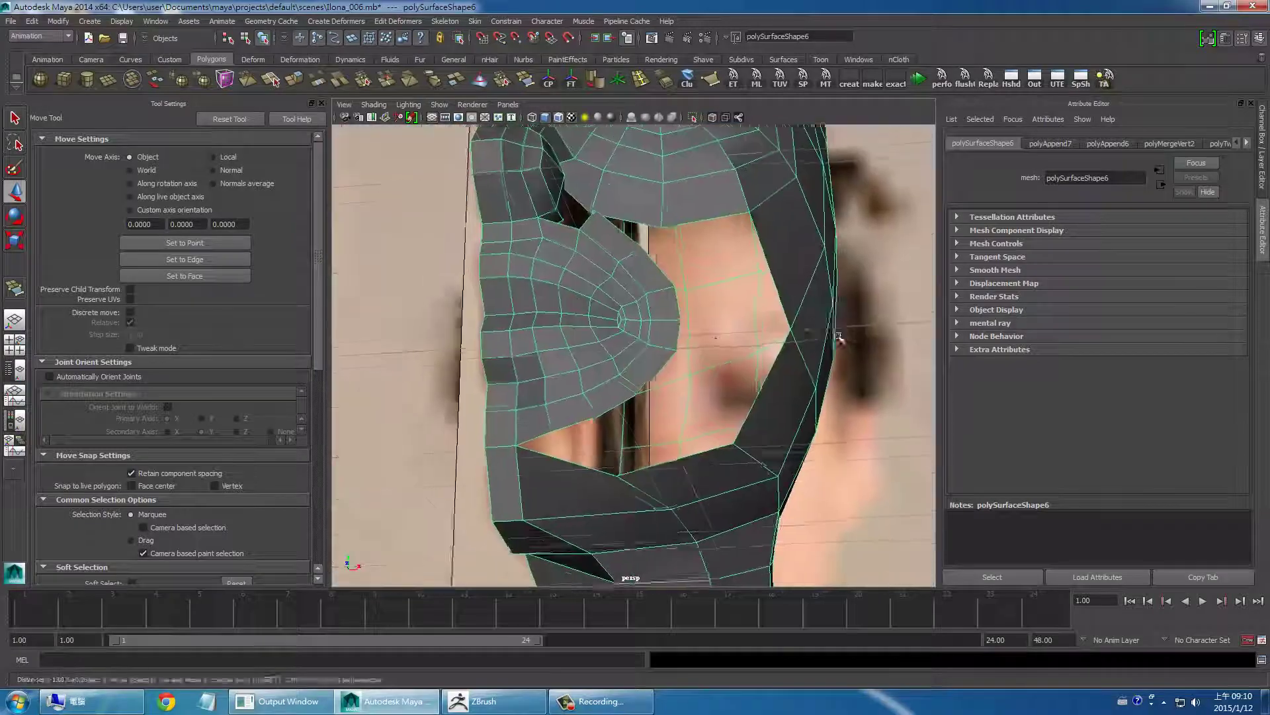
mouse_move(839, 337)
left_mouse_down("alt")
mouse_move(688, 370)
mouse_move(748, 374)
mouse_move(616, 436)
left_mouse_up("alt")
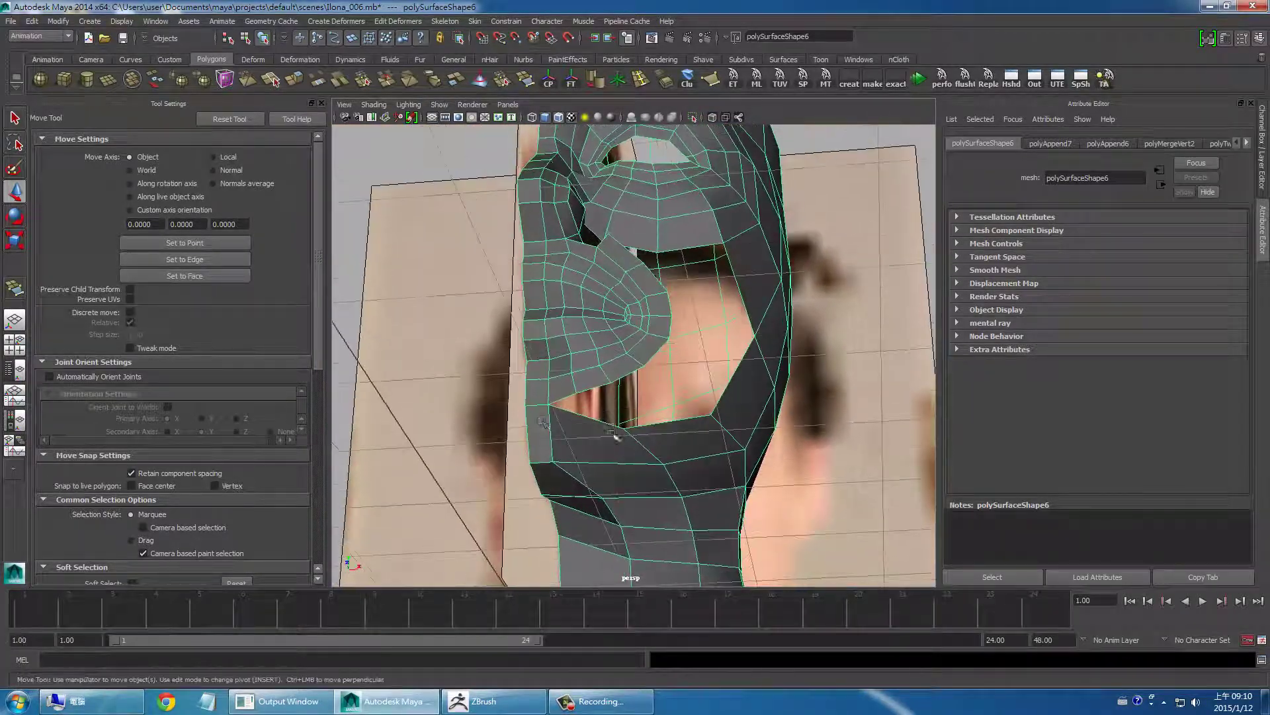
key("space")
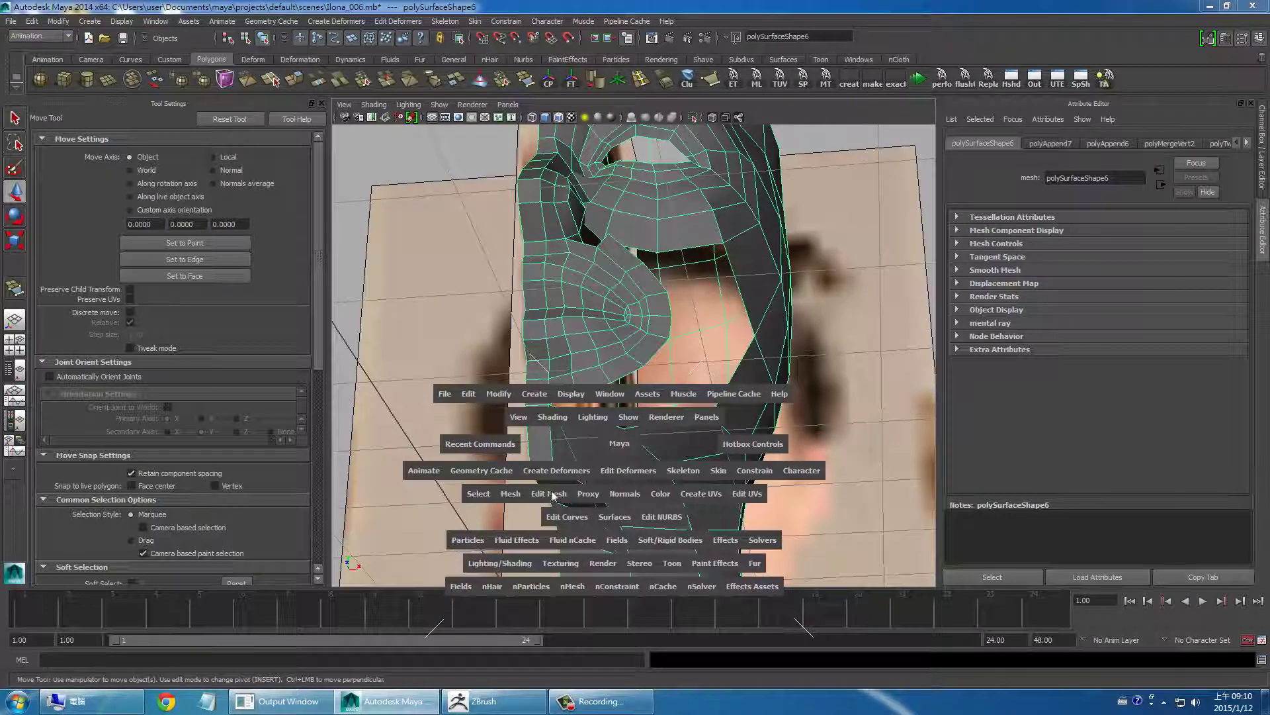
Step: Split the face below the mouth with a new edge using the Split Polygon Tool
left_click(552, 495)
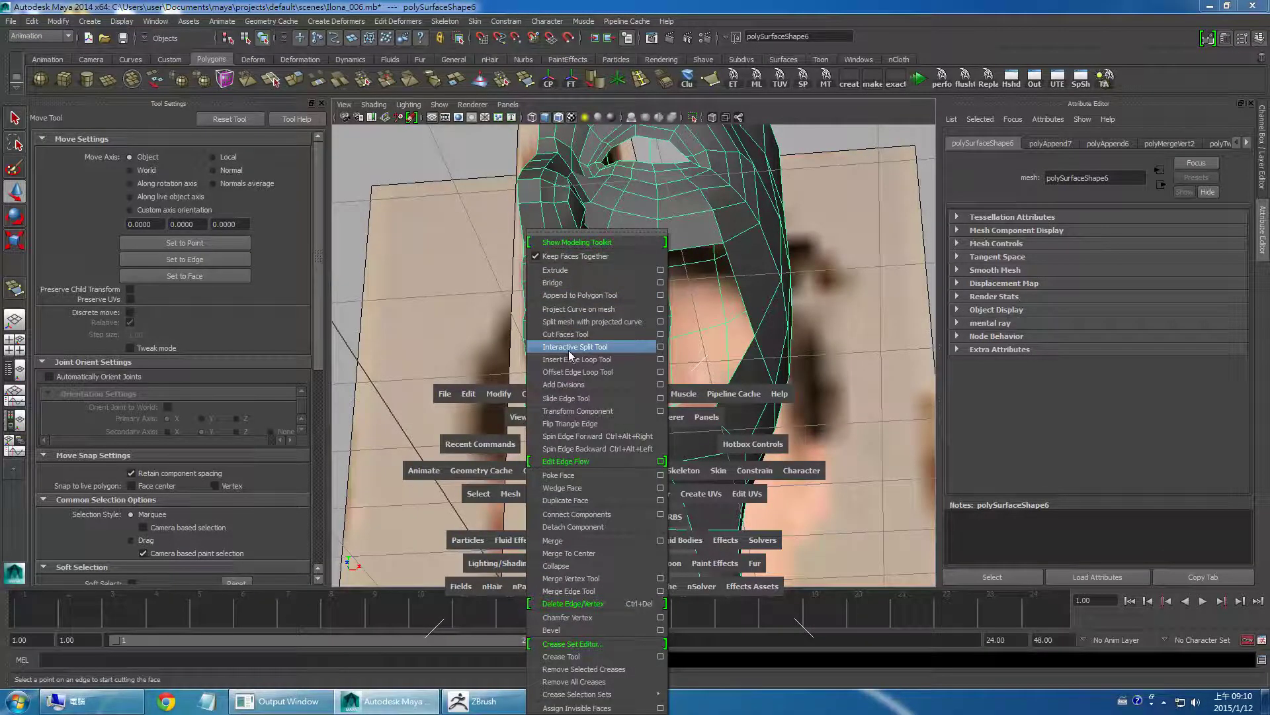
left_click(569, 352)
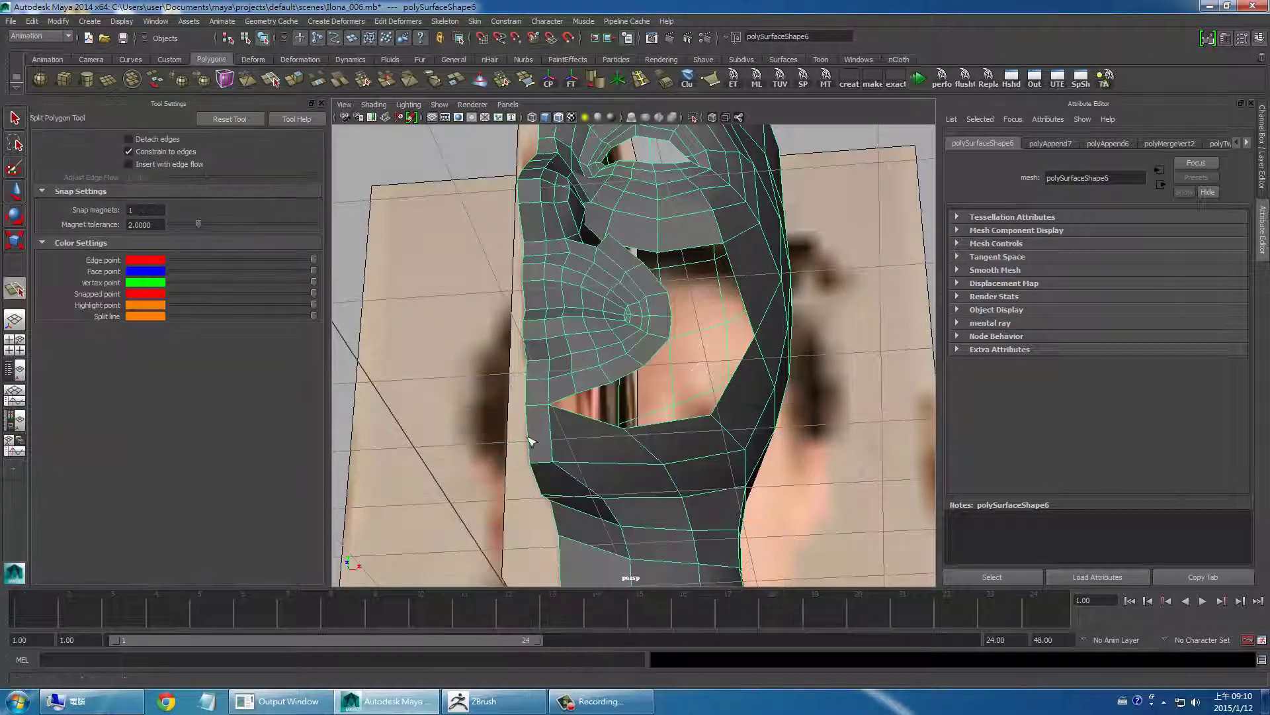
left_click(552, 434)
left_click(628, 430)
key("Return")
left_click_drag(631, 437, 532, 478, "alt")
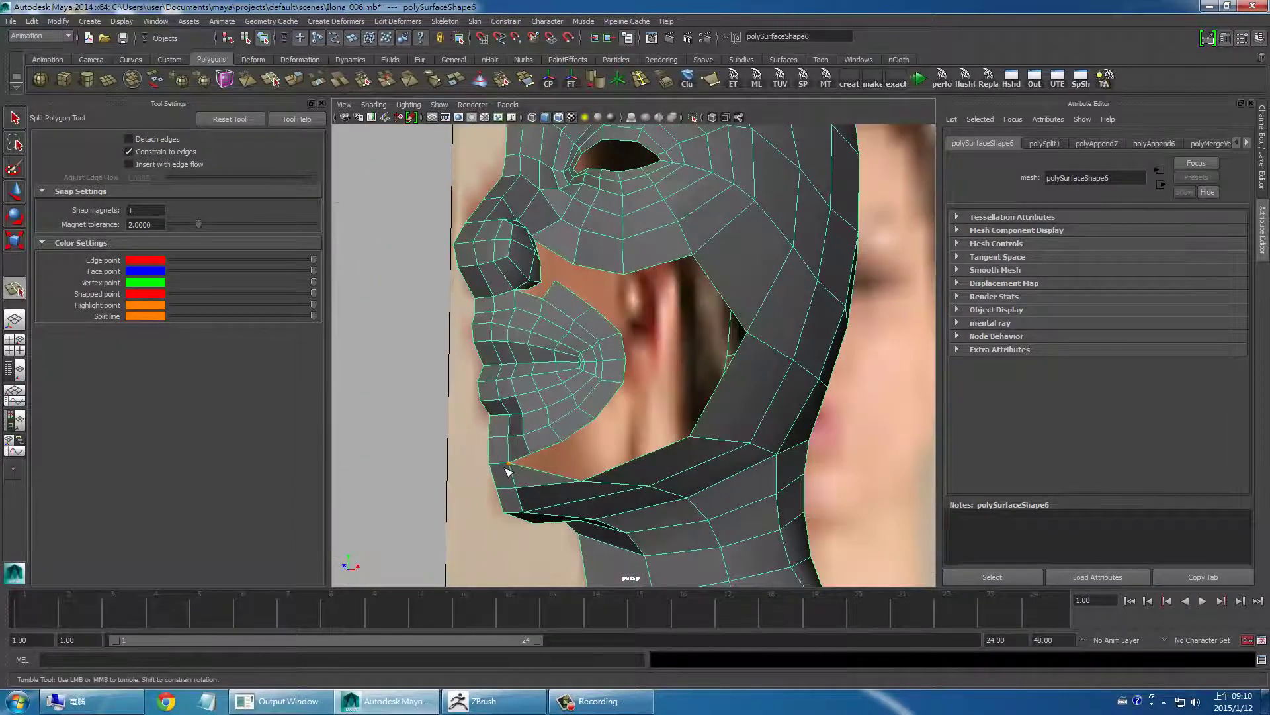
key("q")
Step: Add a second split edge across the jaw faces below the lips
right_click(508, 490)
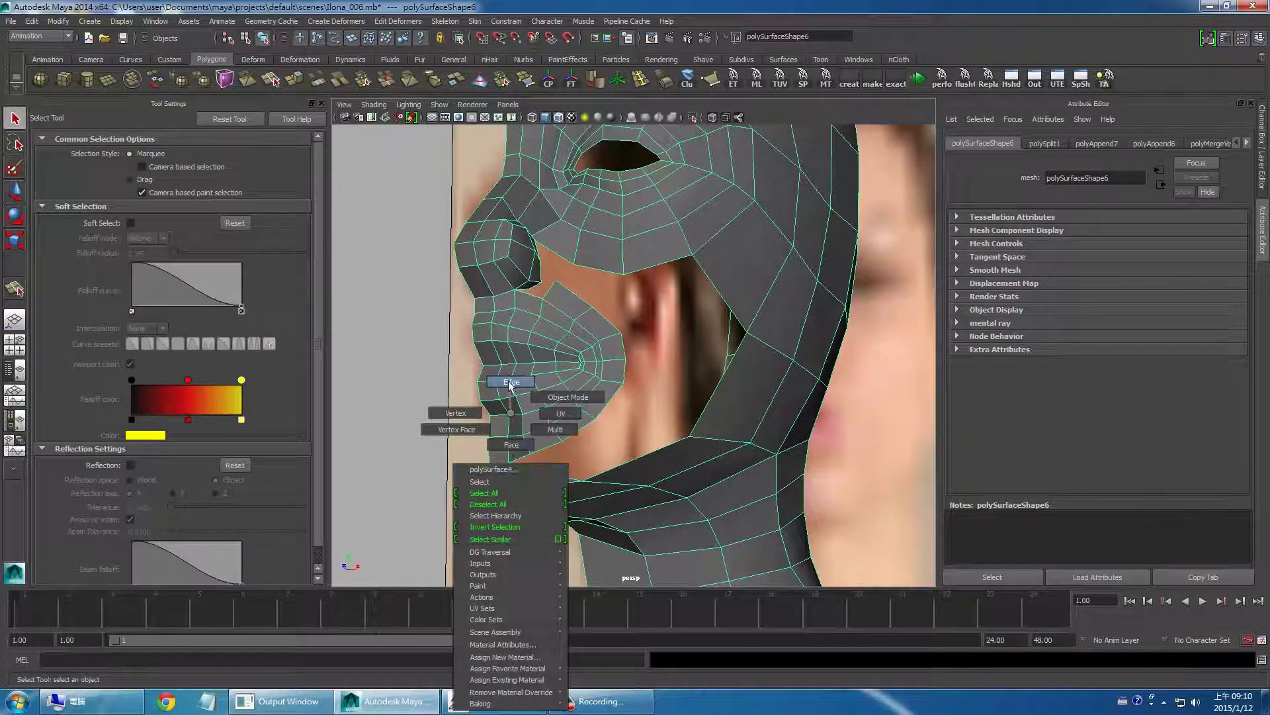
left_click(500, 483)
key("w")
mouse_move(463, 483)
left_mouse_down("alt")
mouse_move(462, 519)
mouse_move(535, 473)
left_mouse_up("alt")
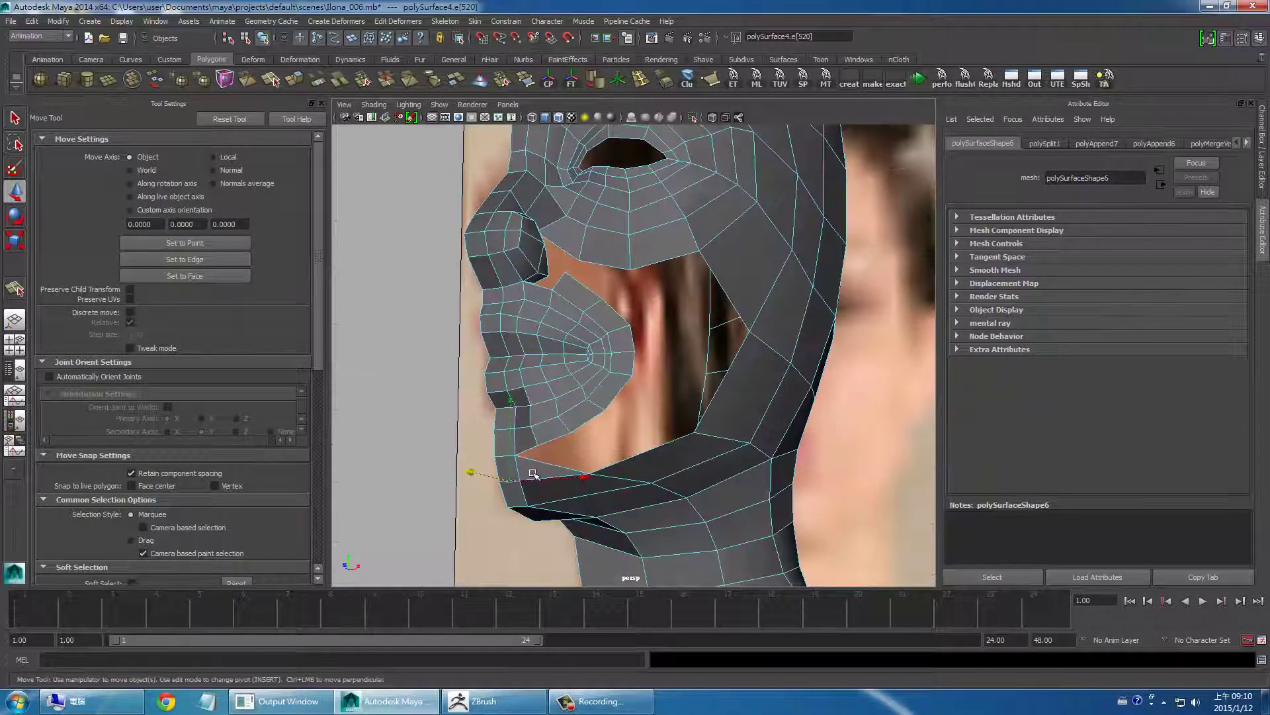
right_click(534, 471)
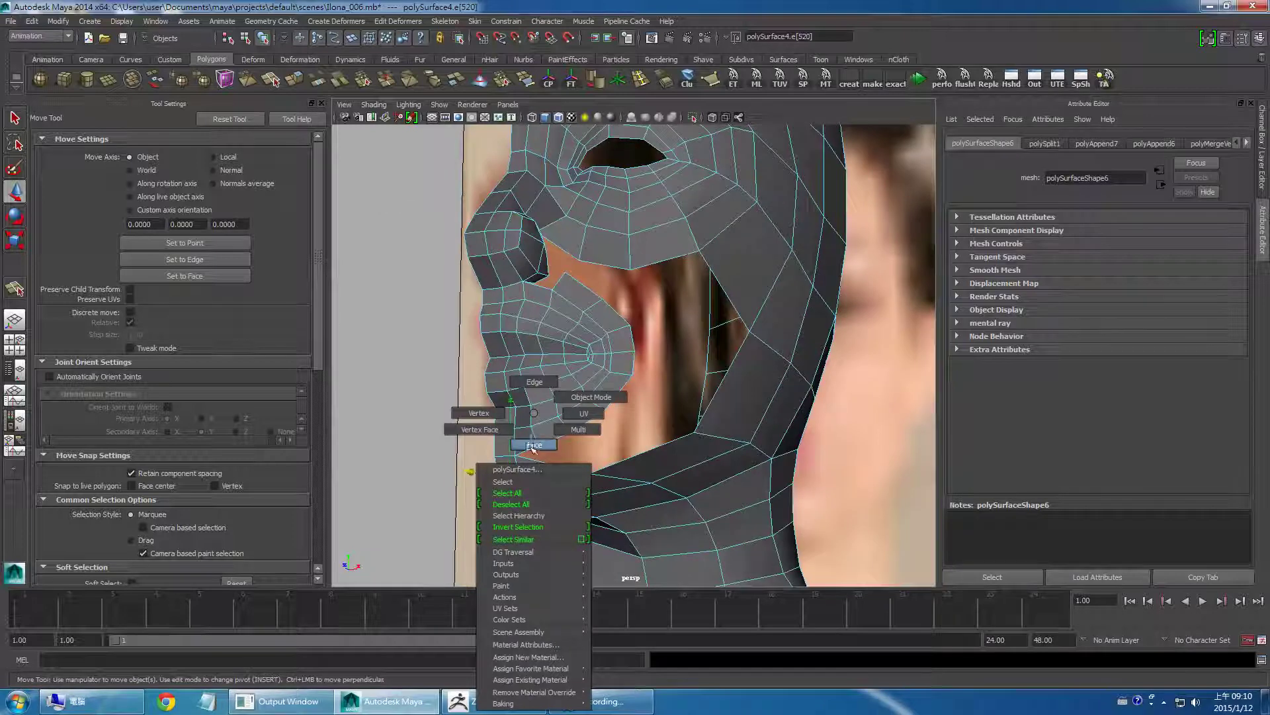
left_click(533, 445)
key("space")
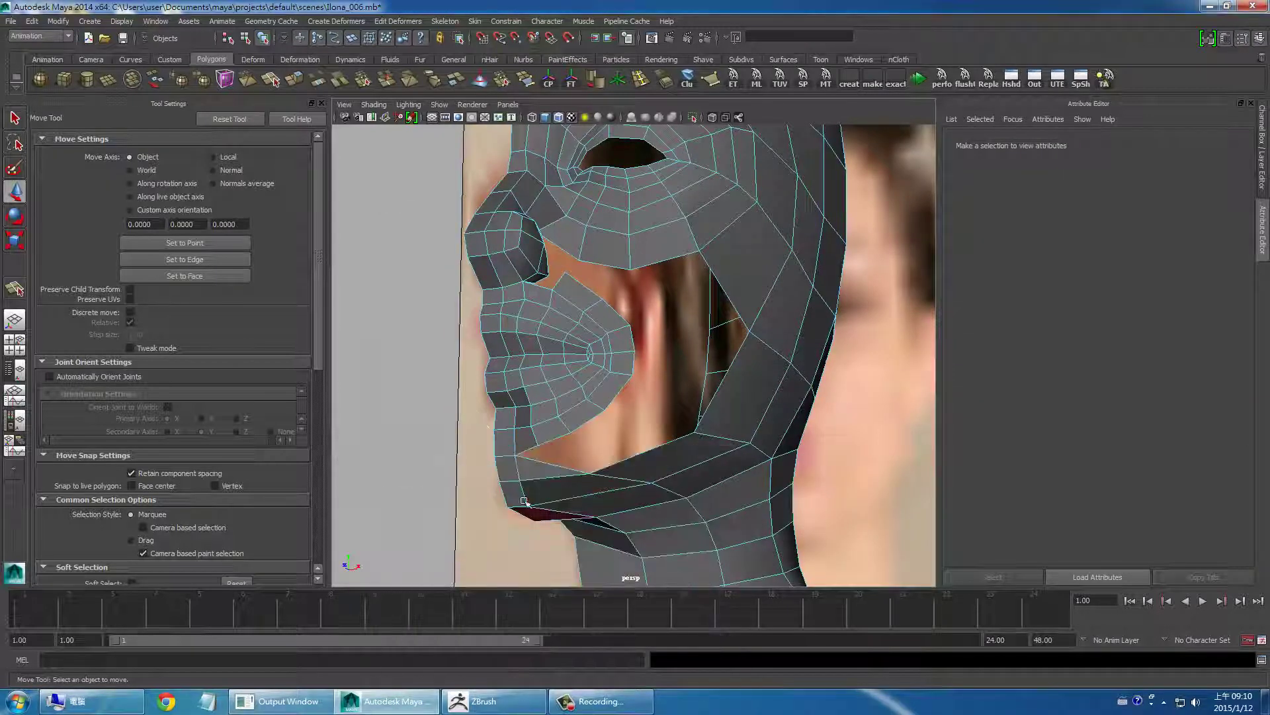
key("y")
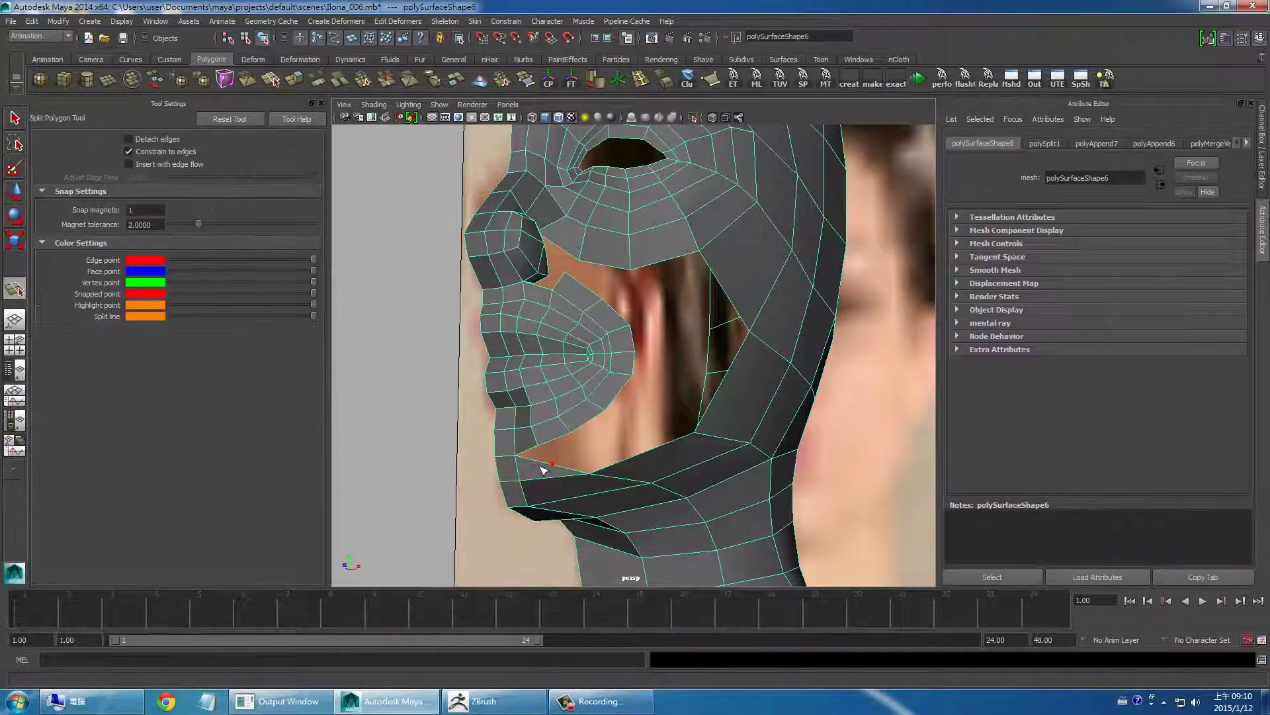
key("Return")
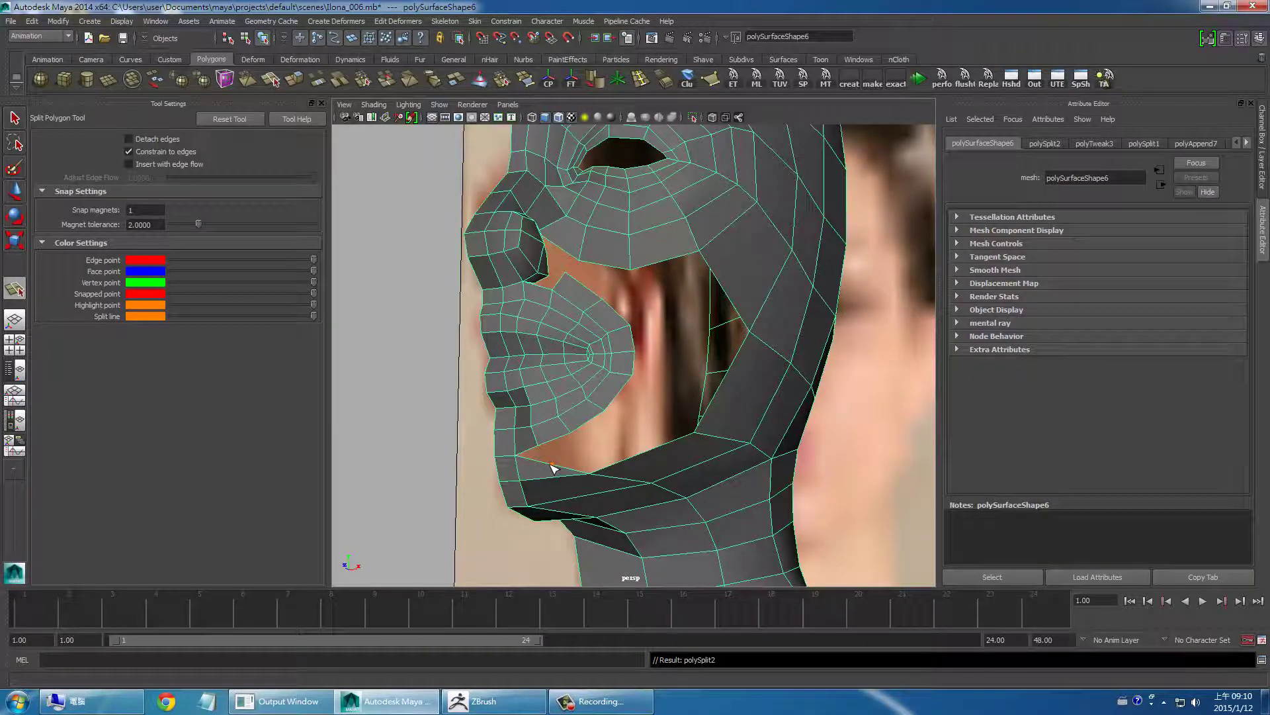
Step: Select the chin vertex and switch the menu set to Polygons
key("q")
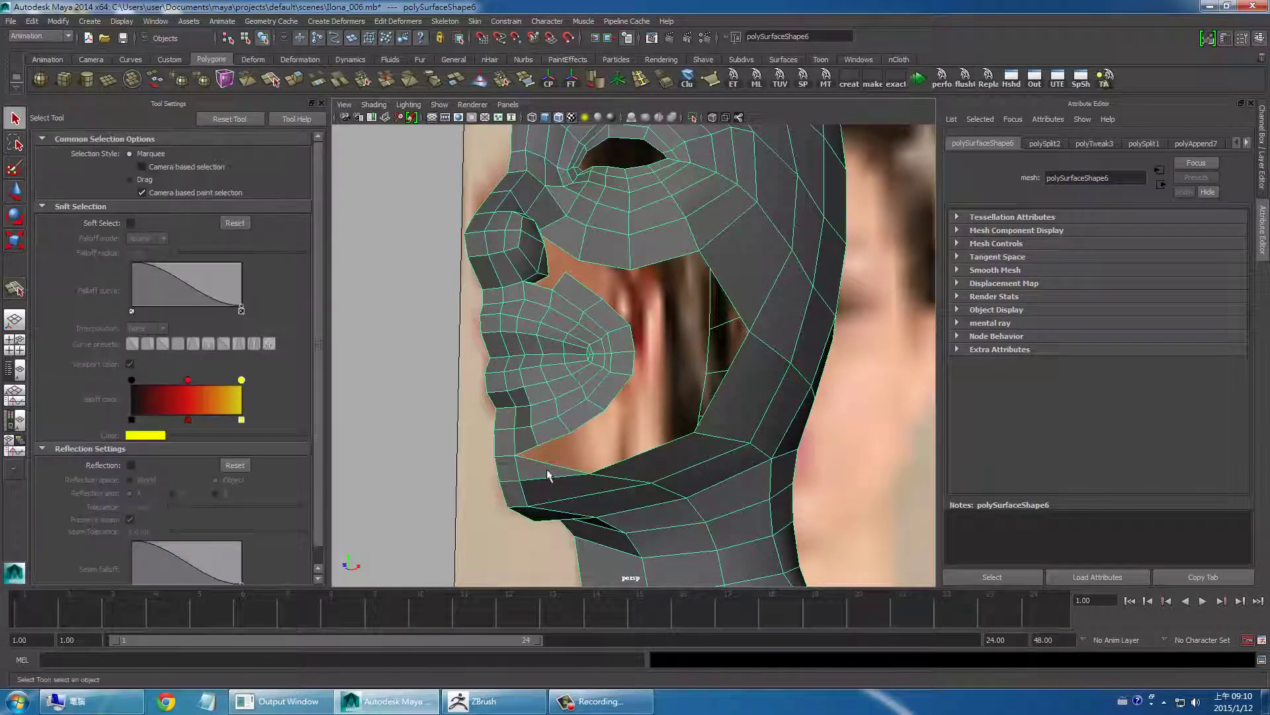
right_click_drag(539, 456, 516, 424)
left_click(552, 465)
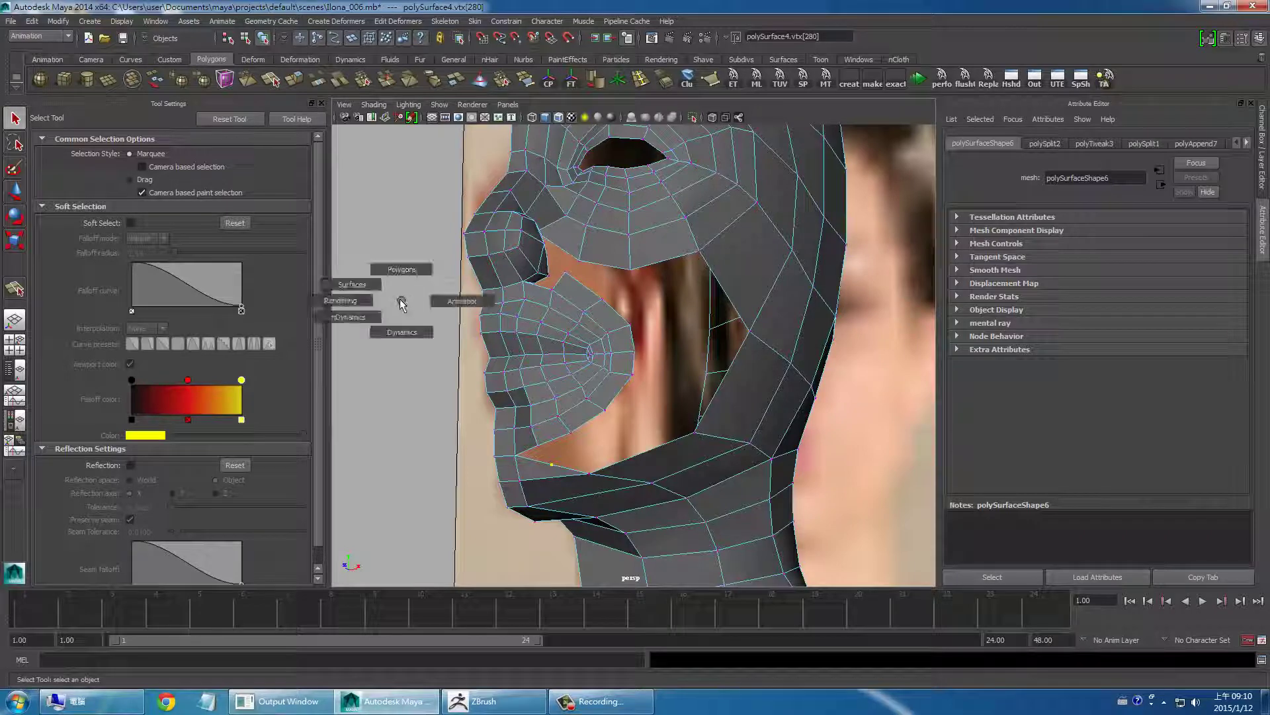
left_click_drag(401, 306, 358, 291)
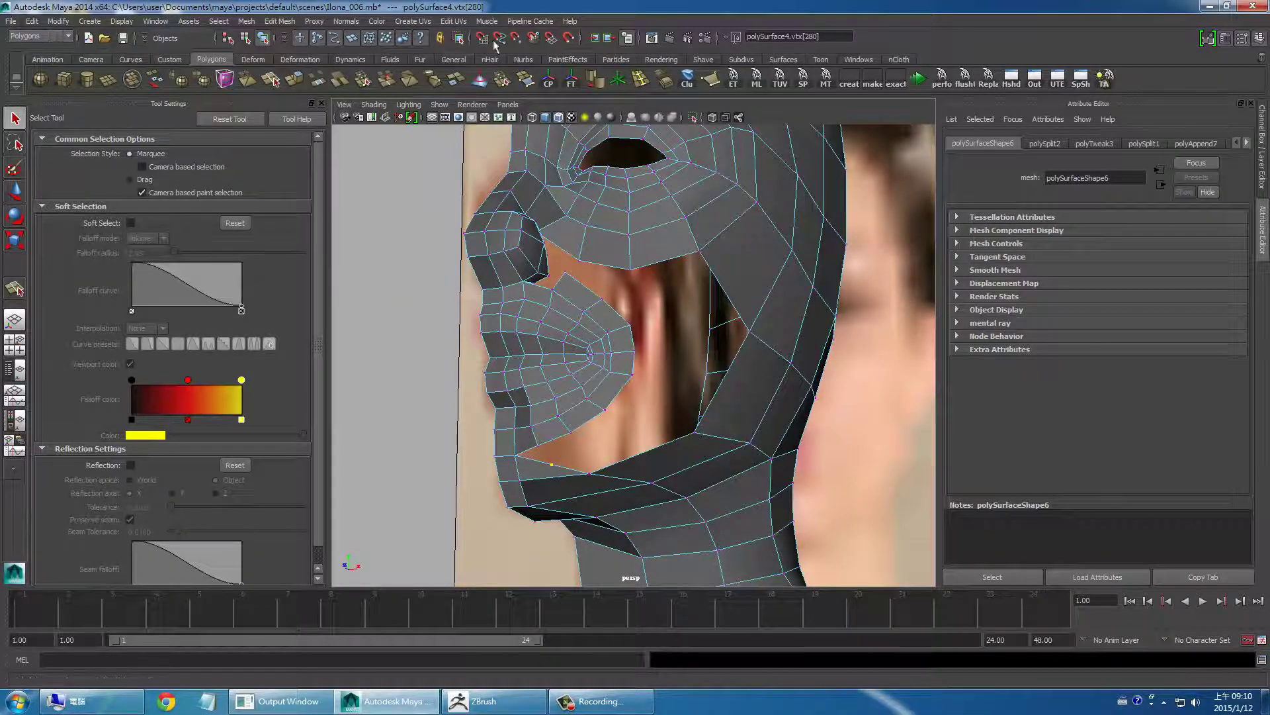
Step: Tear off the Edit Mesh menu as a floating window and start the Interactive Split Tool
left_click(281, 22)
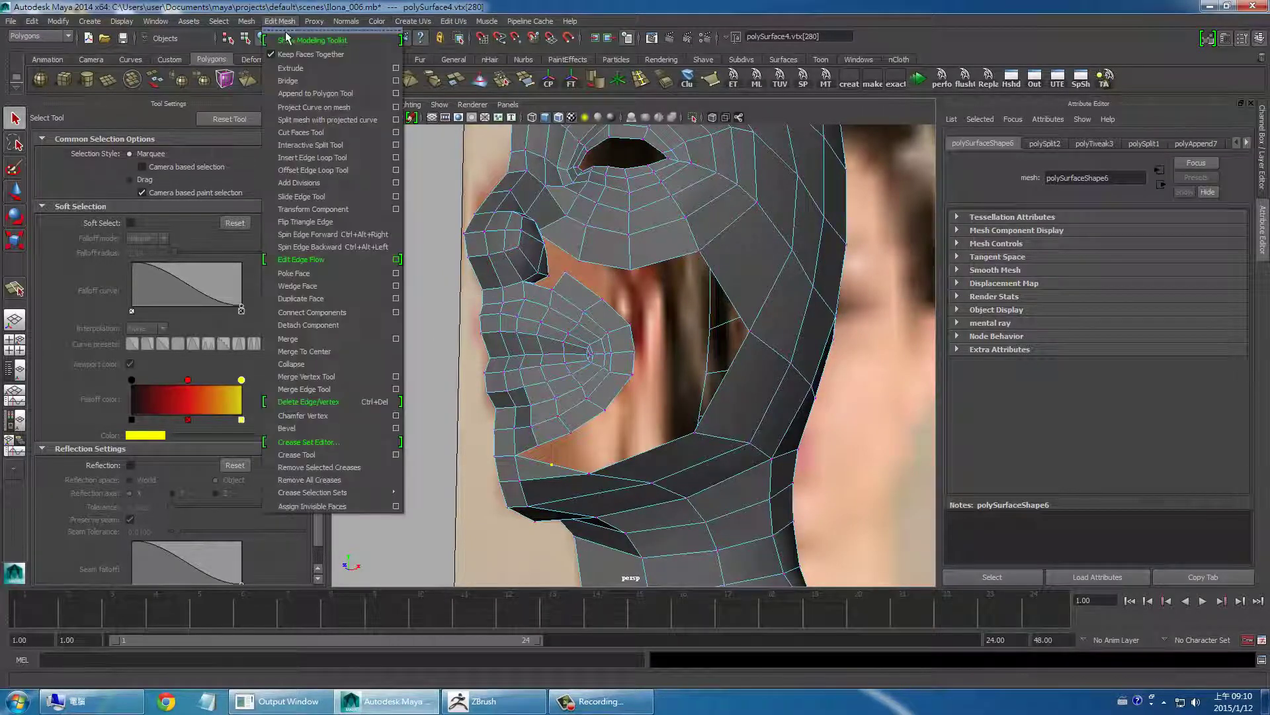
left_click(280, 22)
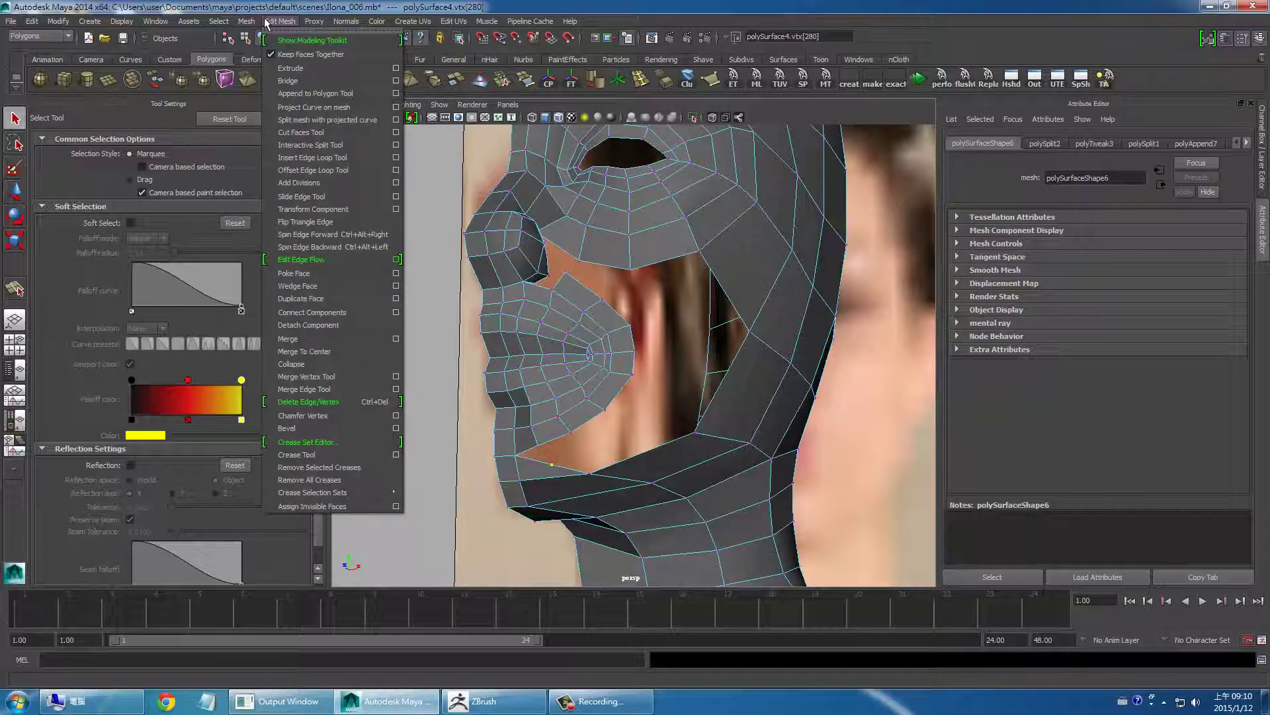
left_click(267, 33)
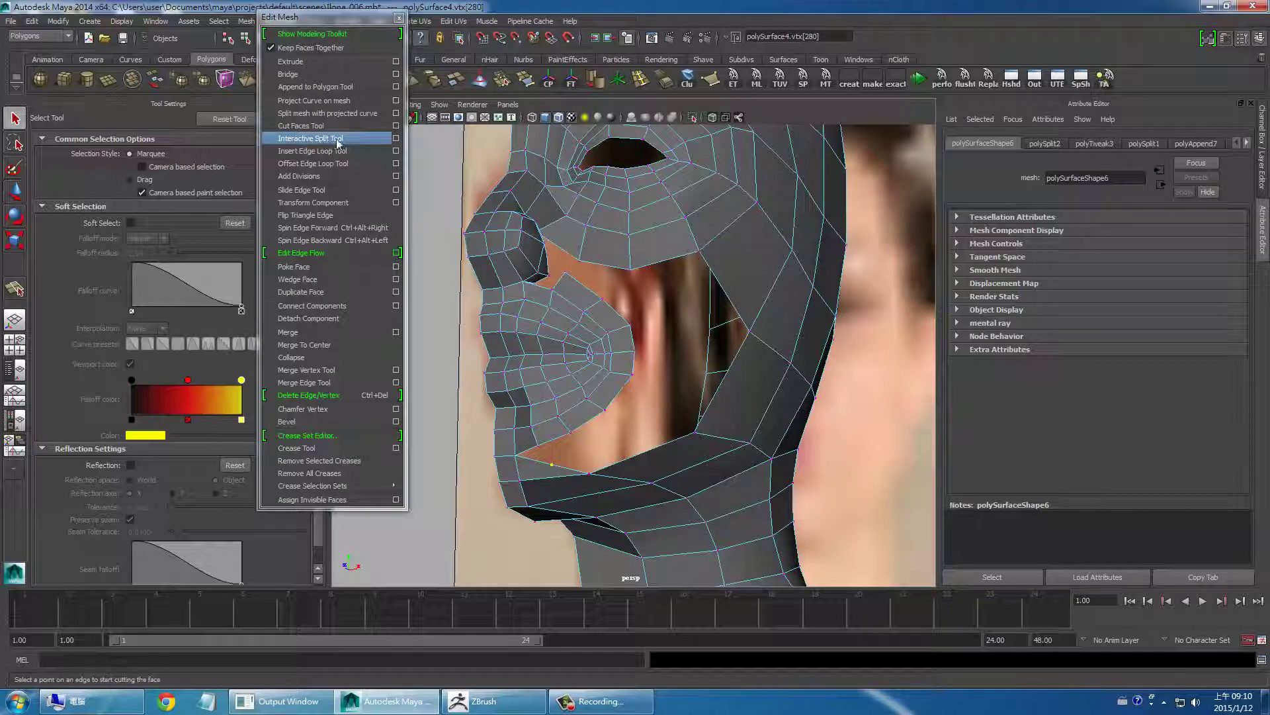
left_click(397, 139)
left_click_drag(311, 16, 394, 25)
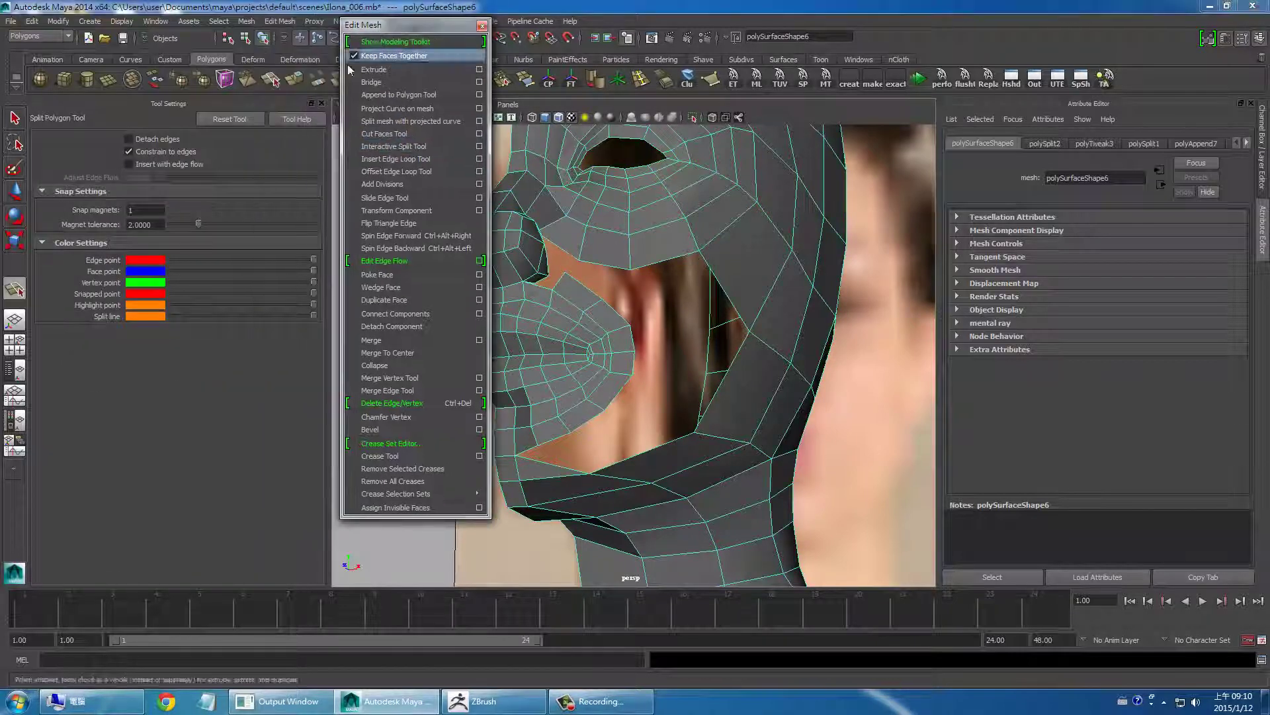
left_click(226, 119)
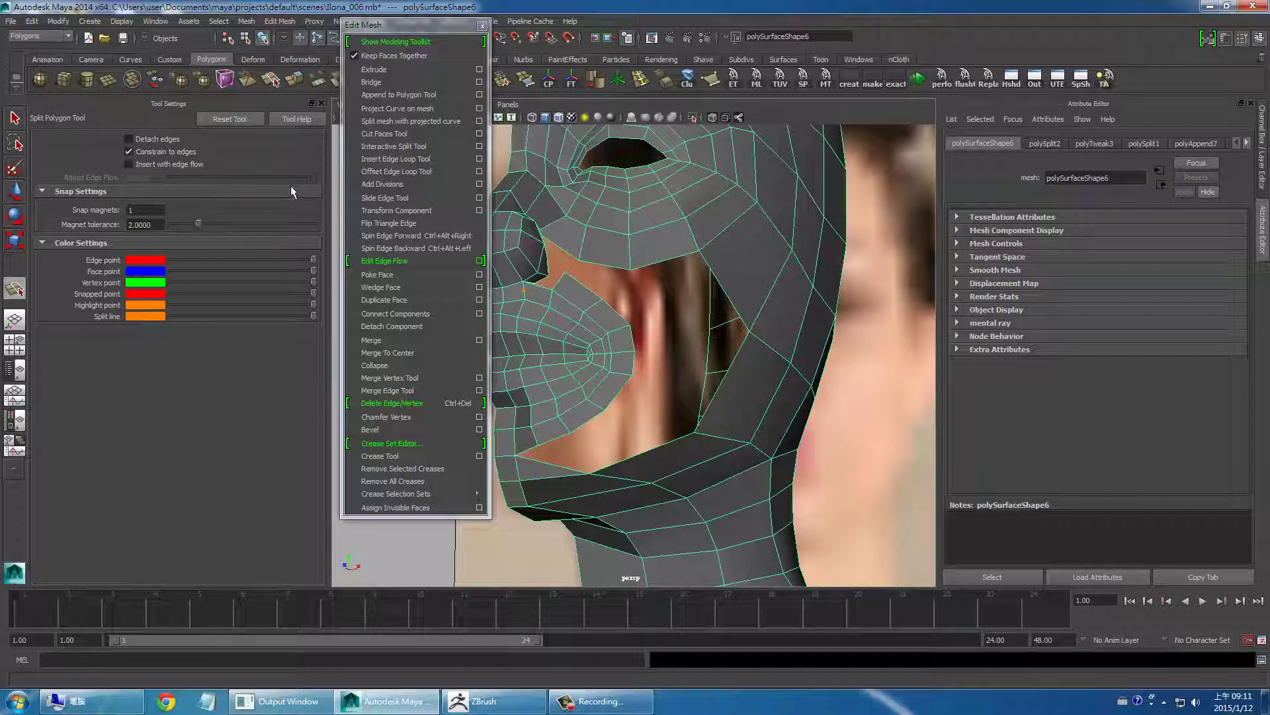
Step: Set magnet tolerance 0.4673, snap magnets 0, Constrain to edges off, and split one edge
left_click_drag(197, 224, 300, 224)
left_click_drag(179, 224, 176, 225)
left_click(616, 319)
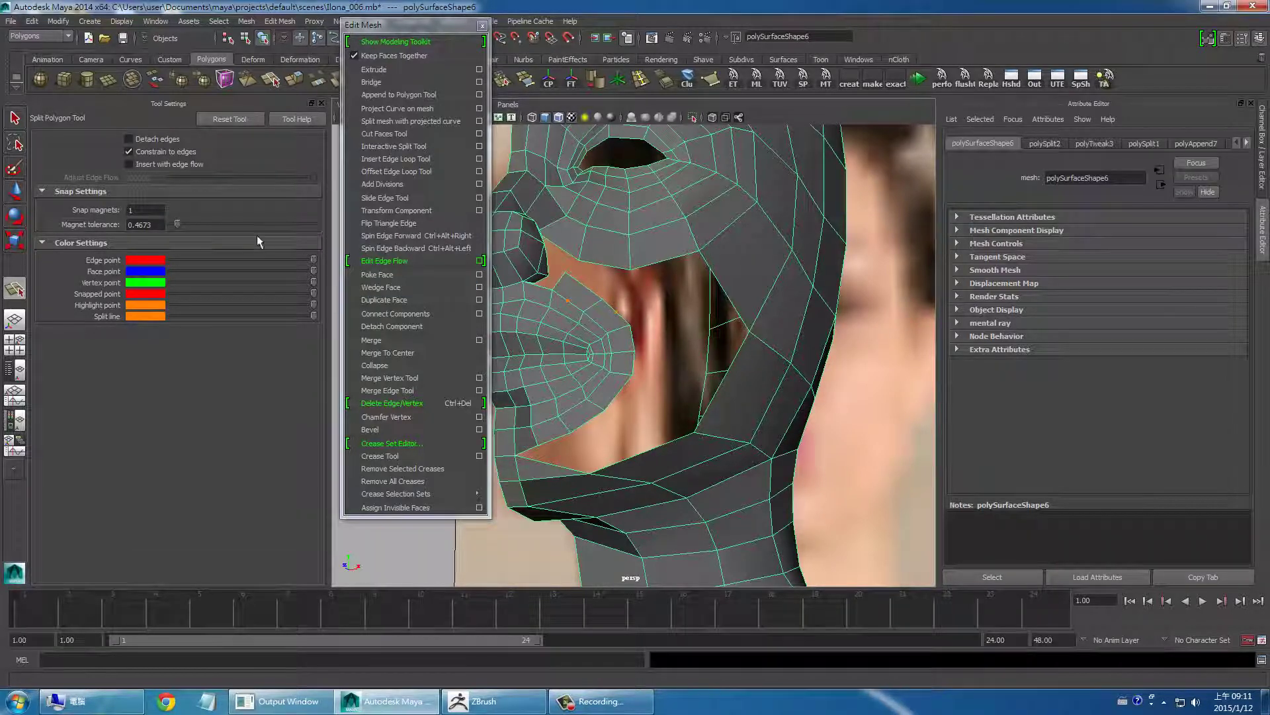
left_click(141, 153)
double_click(151, 211)
left_click_drag(314, 259, 165, 259)
left_click_drag(313, 271, 241, 270)
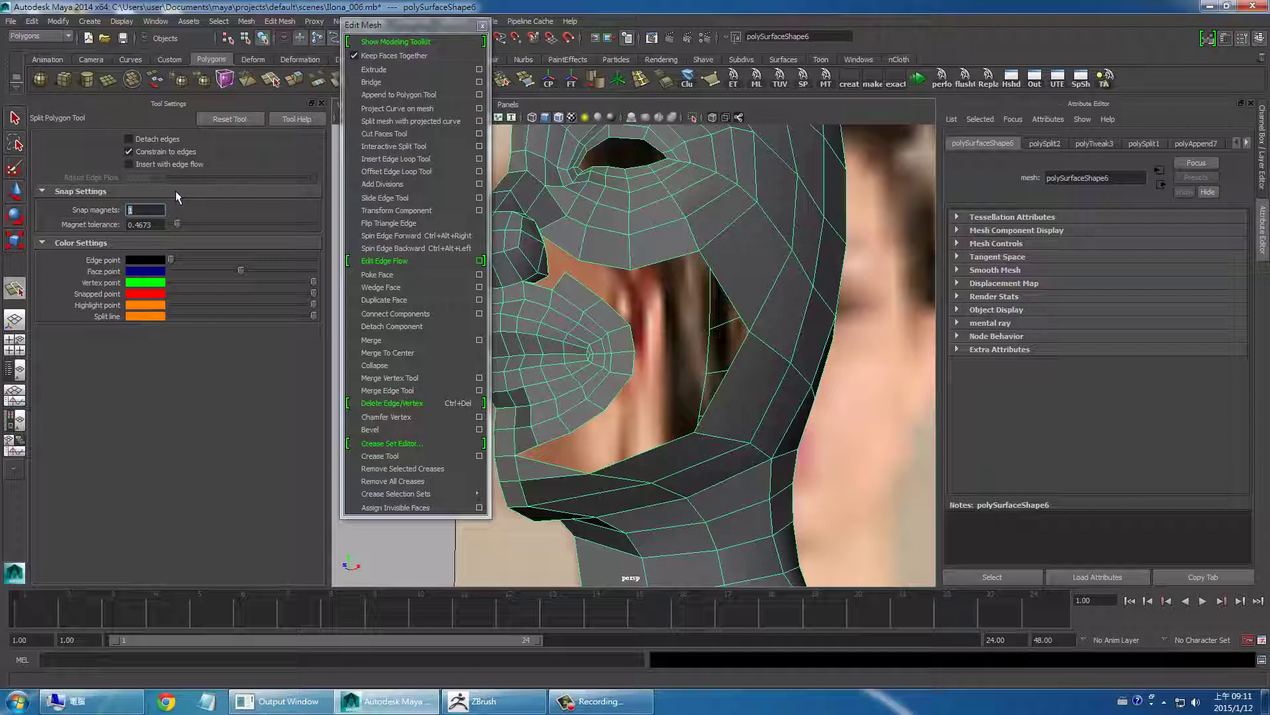
type("0")
left_click(576, 281)
key("Return")
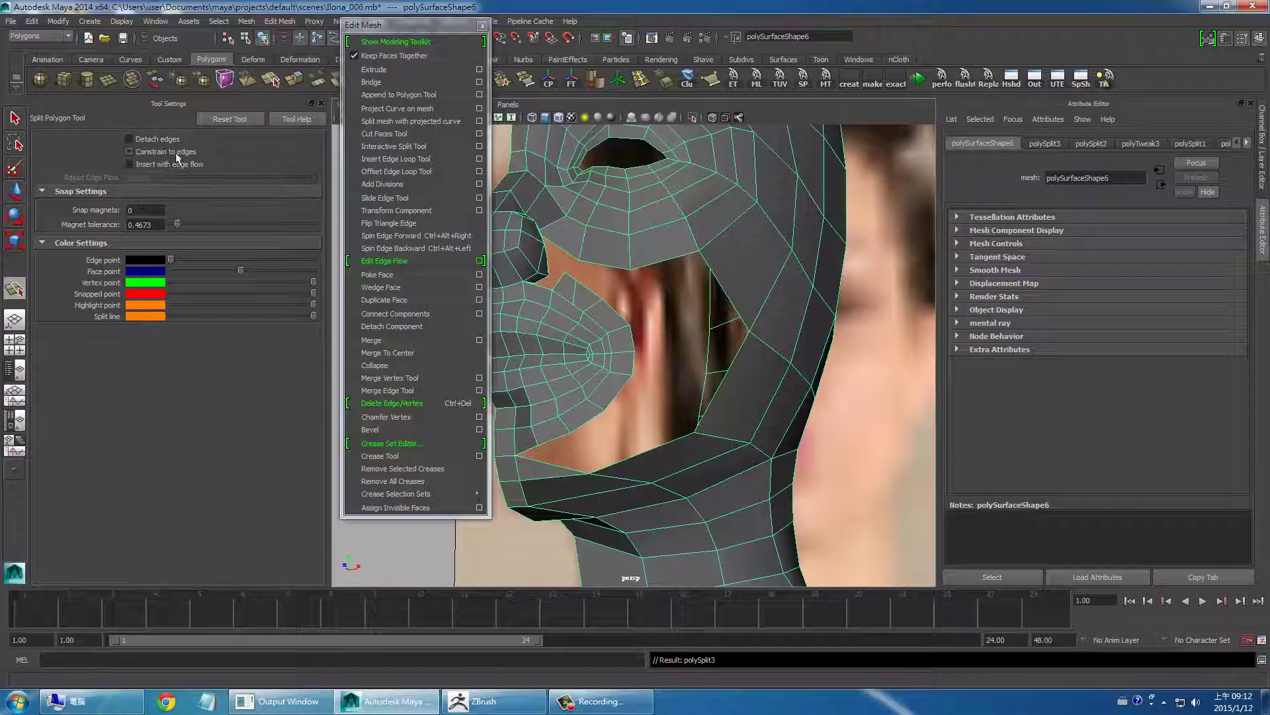
Step: Add two split edges near the mouth corner, undoing a third split
left_click(606, 319)
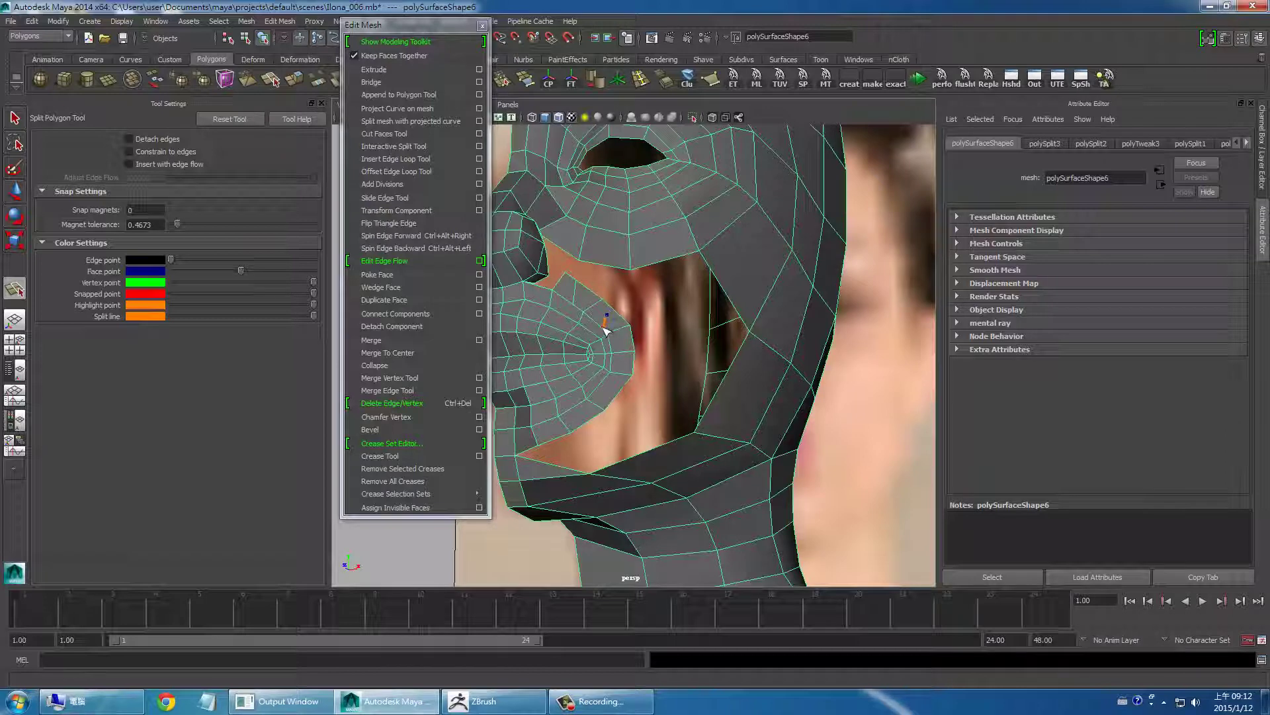
left_click(608, 310)
key("Return")
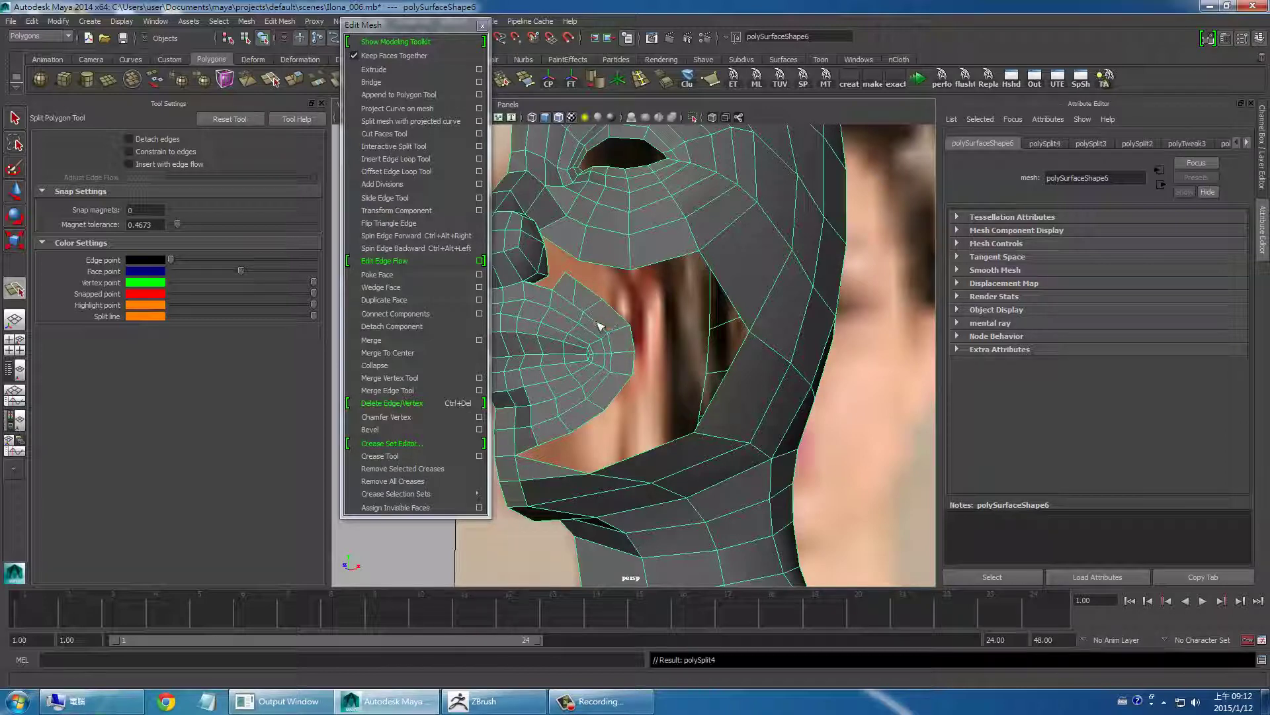
left_click(597, 322)
left_click(617, 314)
key("Return")
left_click(613, 349)
left_click(595, 352)
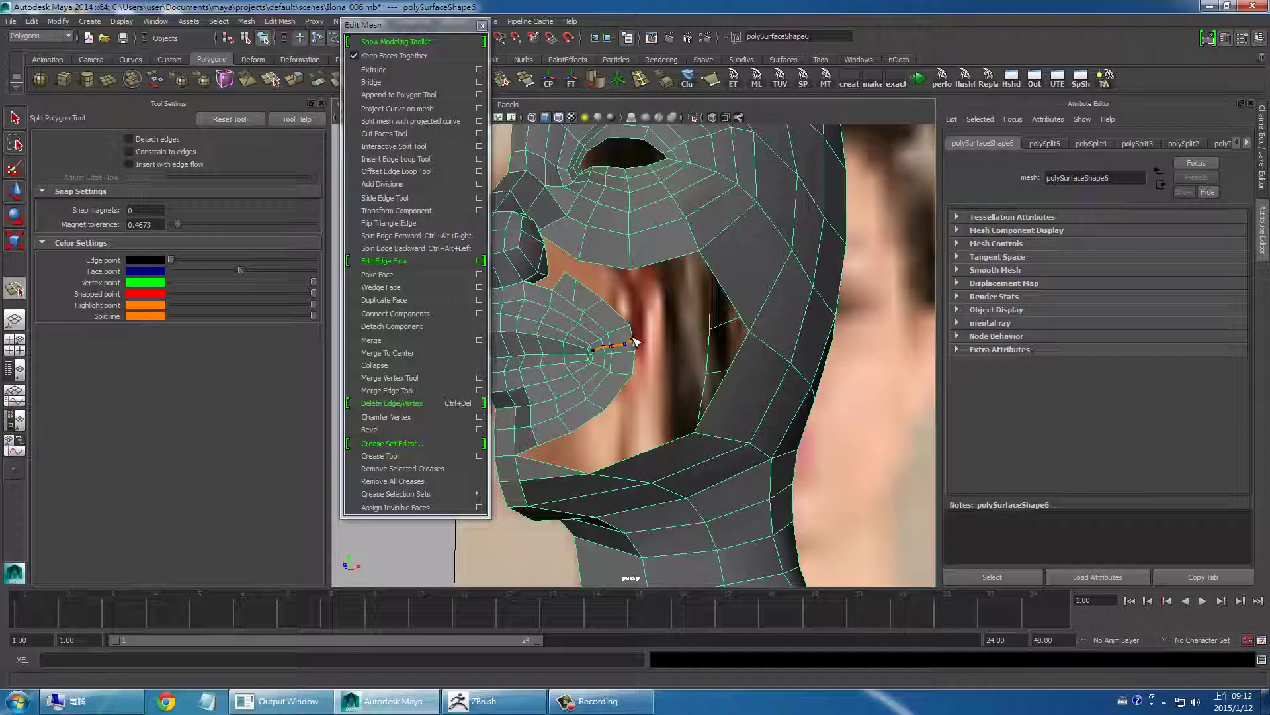
key("Return")
key("ctrl+z")
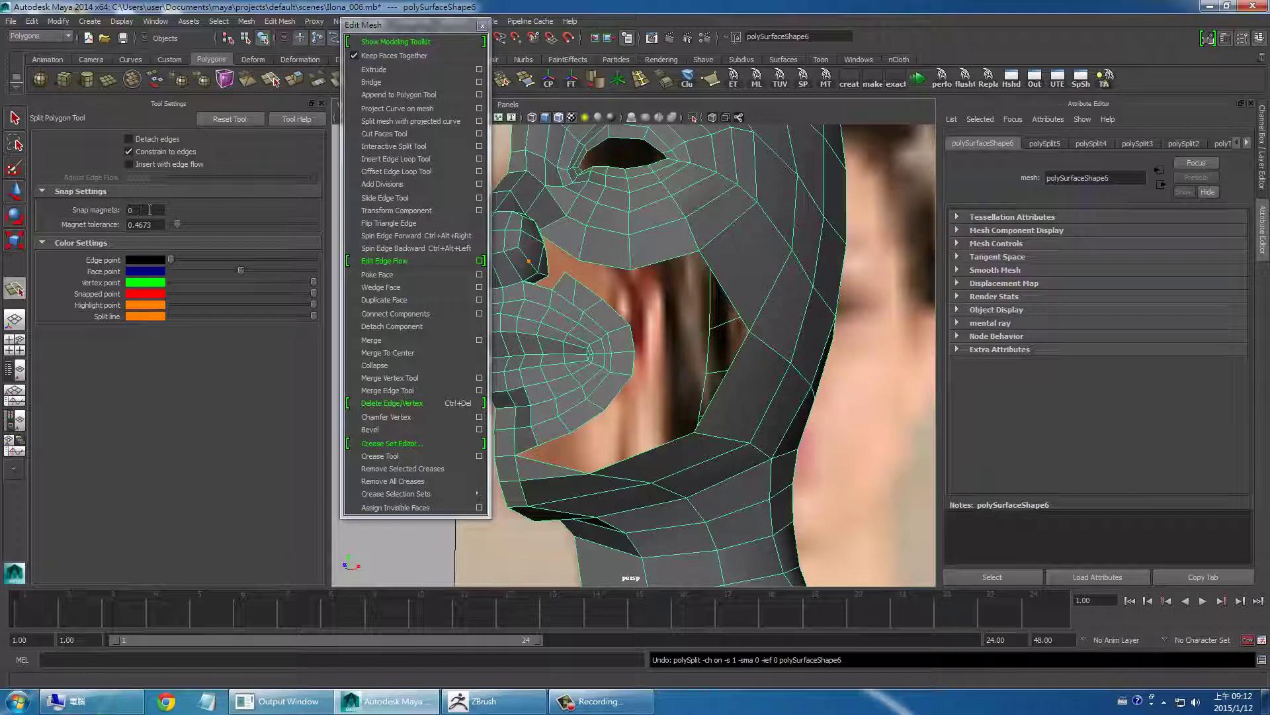
Step: Set split edge points white, face points blue, and magnet tolerance 10
left_click_drag(170, 259, 316, 260)
left_click_drag(241, 270, 316, 271)
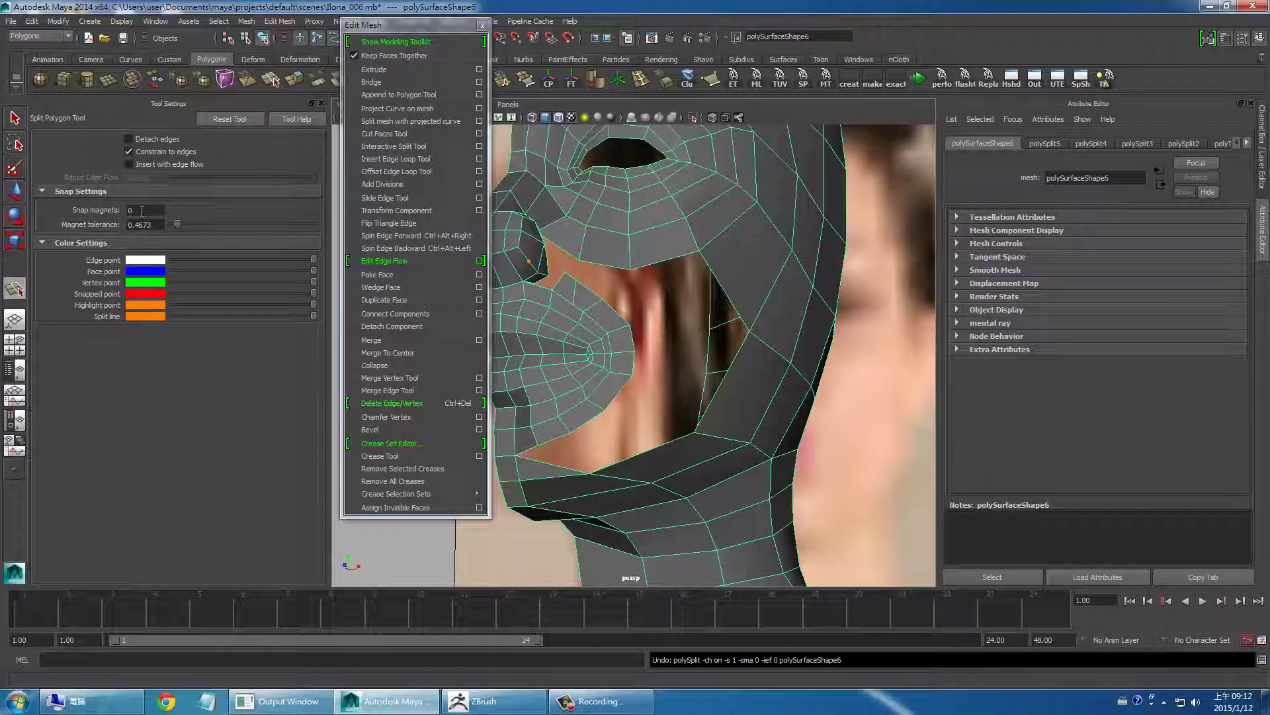
double_click(141, 211)
left_click_drag(178, 224, 314, 225)
Step: Select the edge beside the mouth corner in edge mode
left_click(14, 120)
right_click(583, 299)
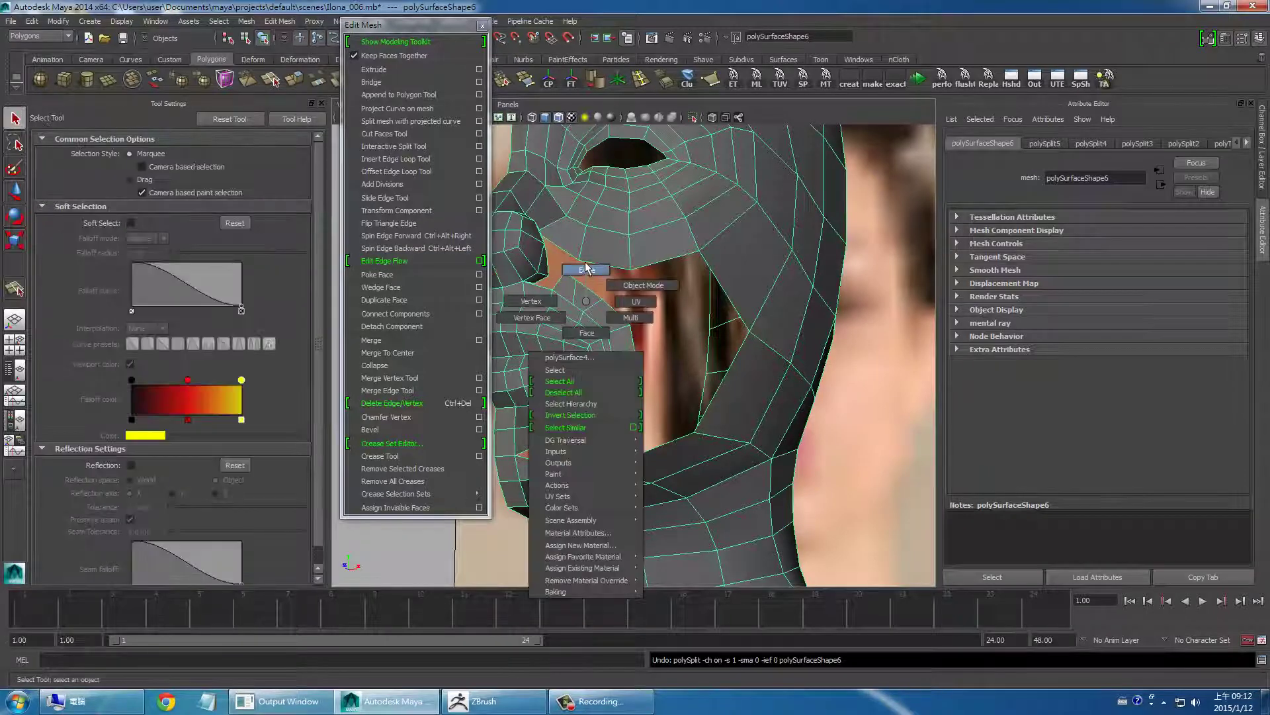
left_click(575, 298)
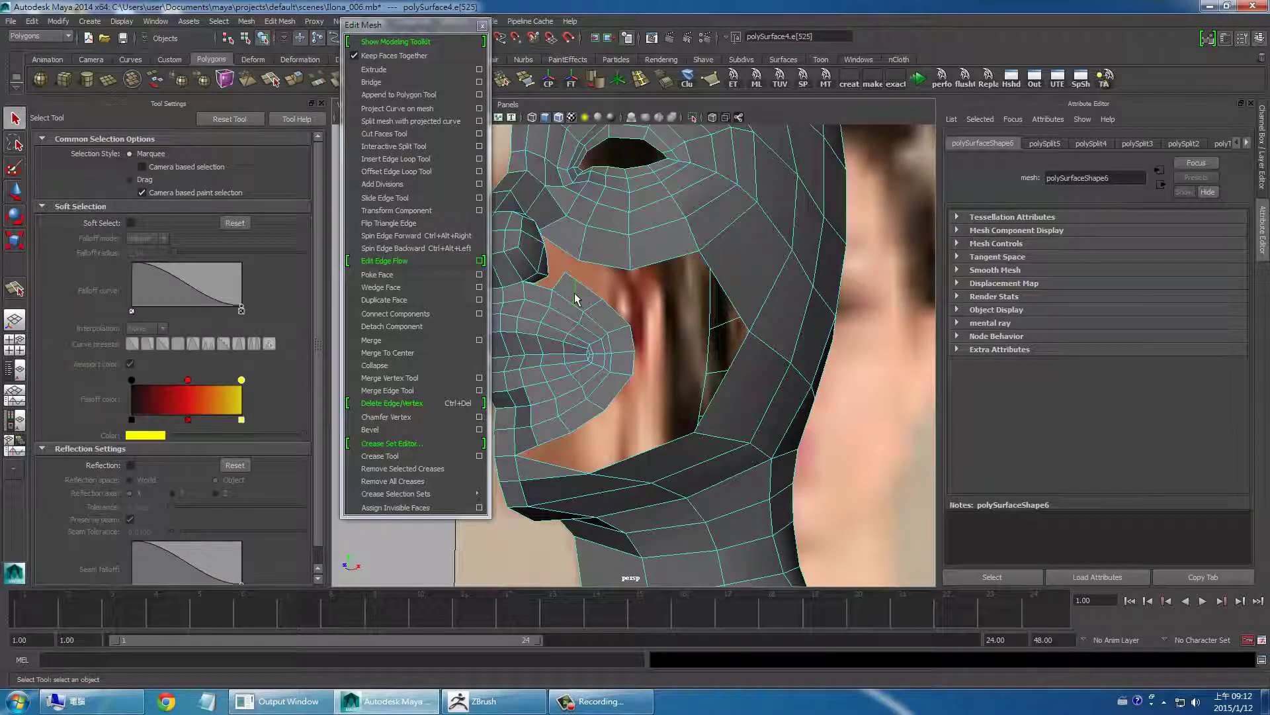
left_click(573, 296)
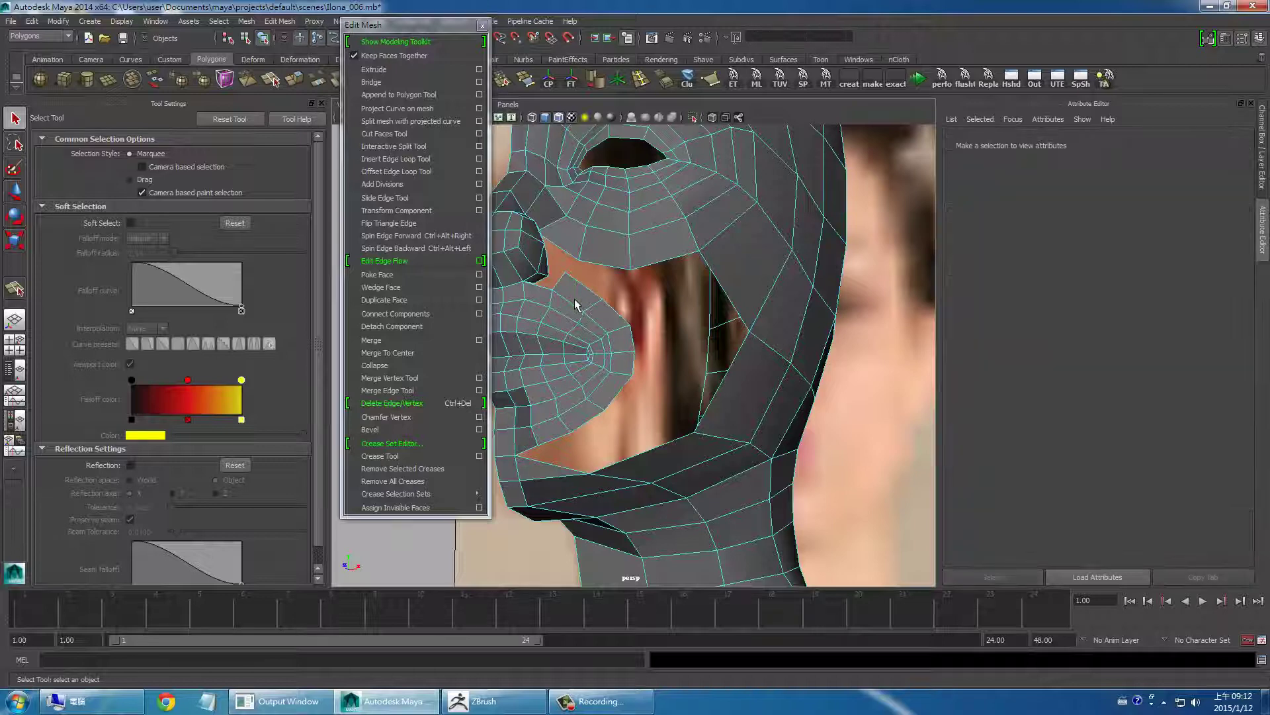
right_click(567, 281)
left_click(533, 283)
key("ctrl+z")
key("ctrl+z")
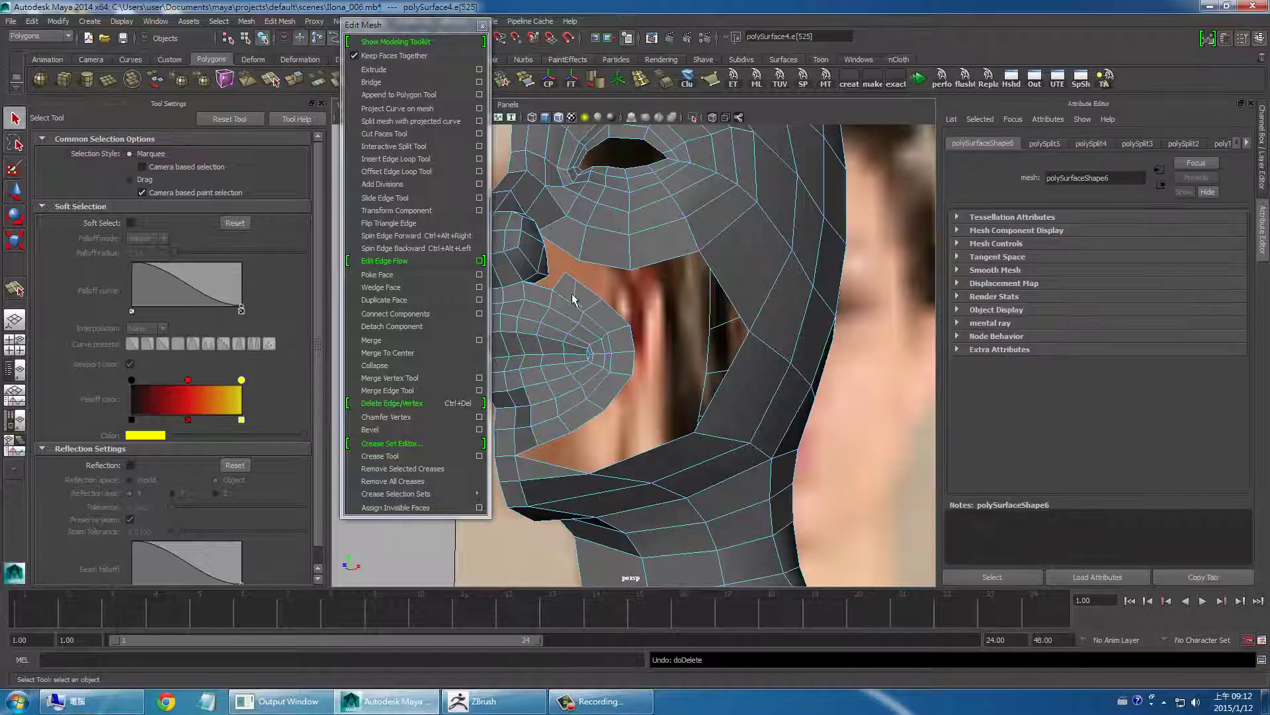
Step: Move the floating Edit Mesh window aside and delete the selected edge with Delete Edge/Vertex
left_click_drag(433, 27, 237, 29)
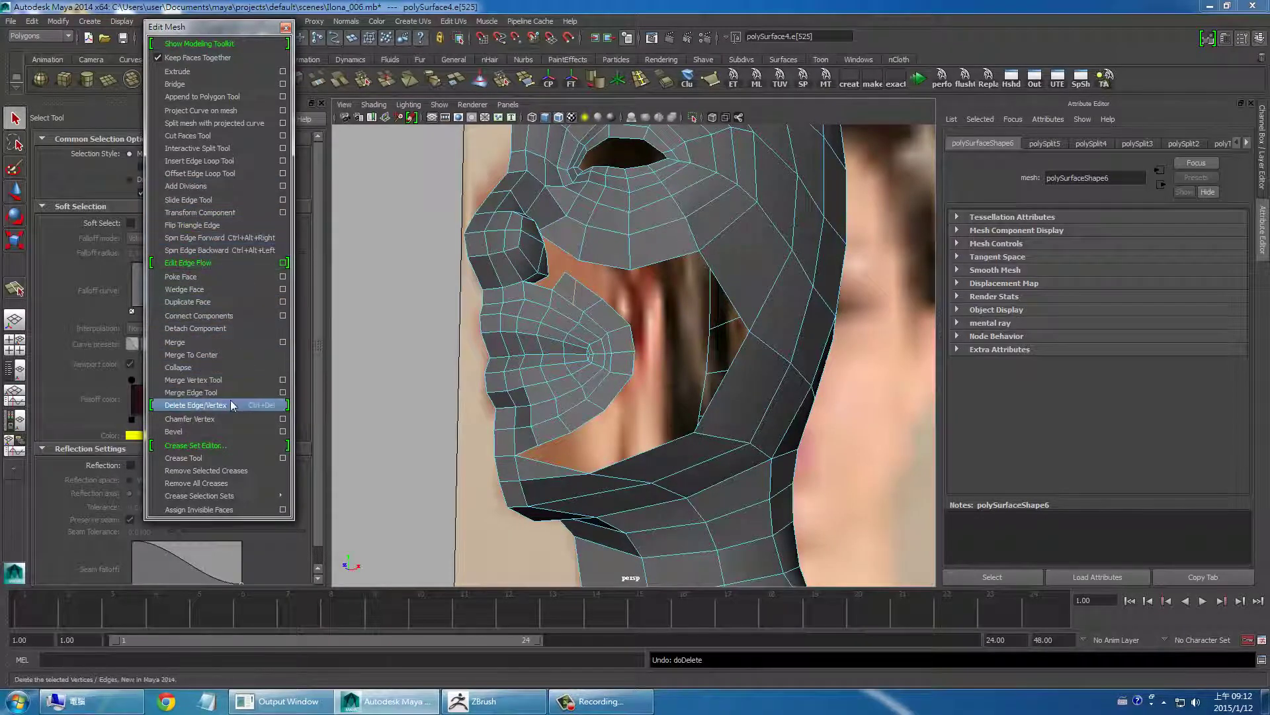
mouse_move(240, 29)
left_mouse_down()
mouse_move(192, 82)
mouse_move(149, 86)
left_mouse_up()
left_click(254, 27)
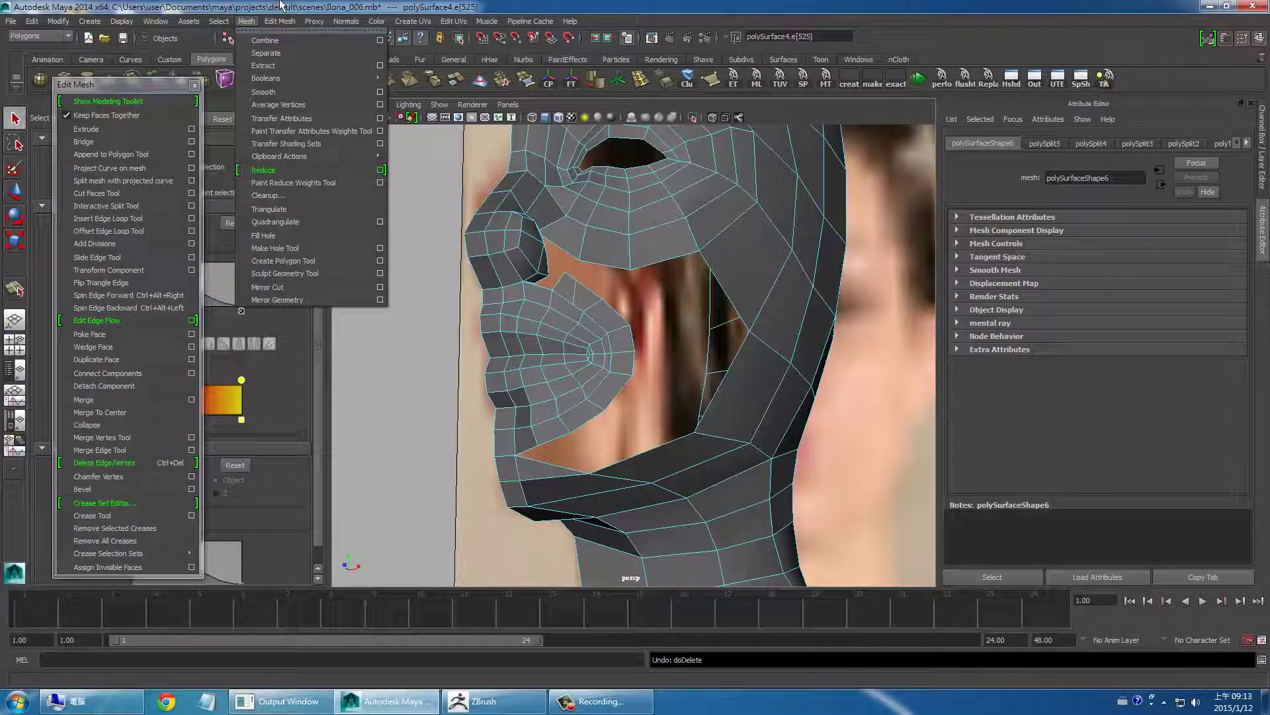
left_click(281, 5)
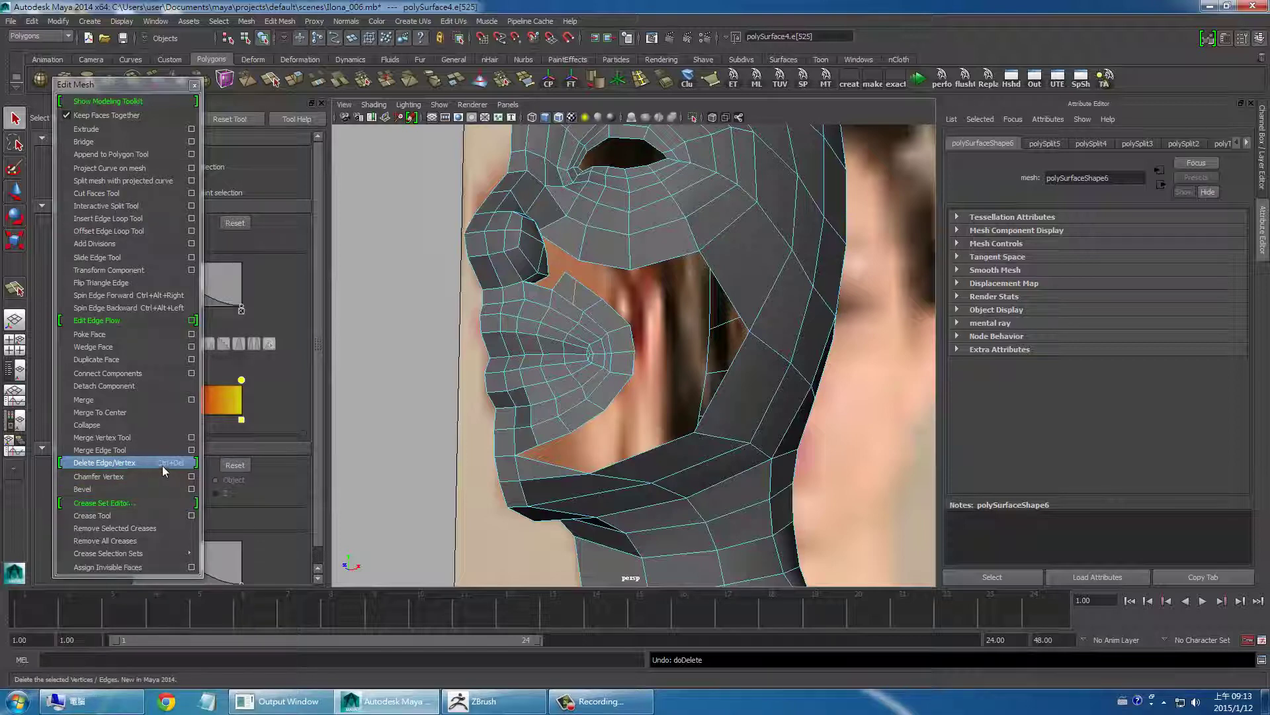
left_click(163, 467)
Step: Insert an edge loop across the chin and neck with the Insert Edge Loop Tool
right_click(577, 302)
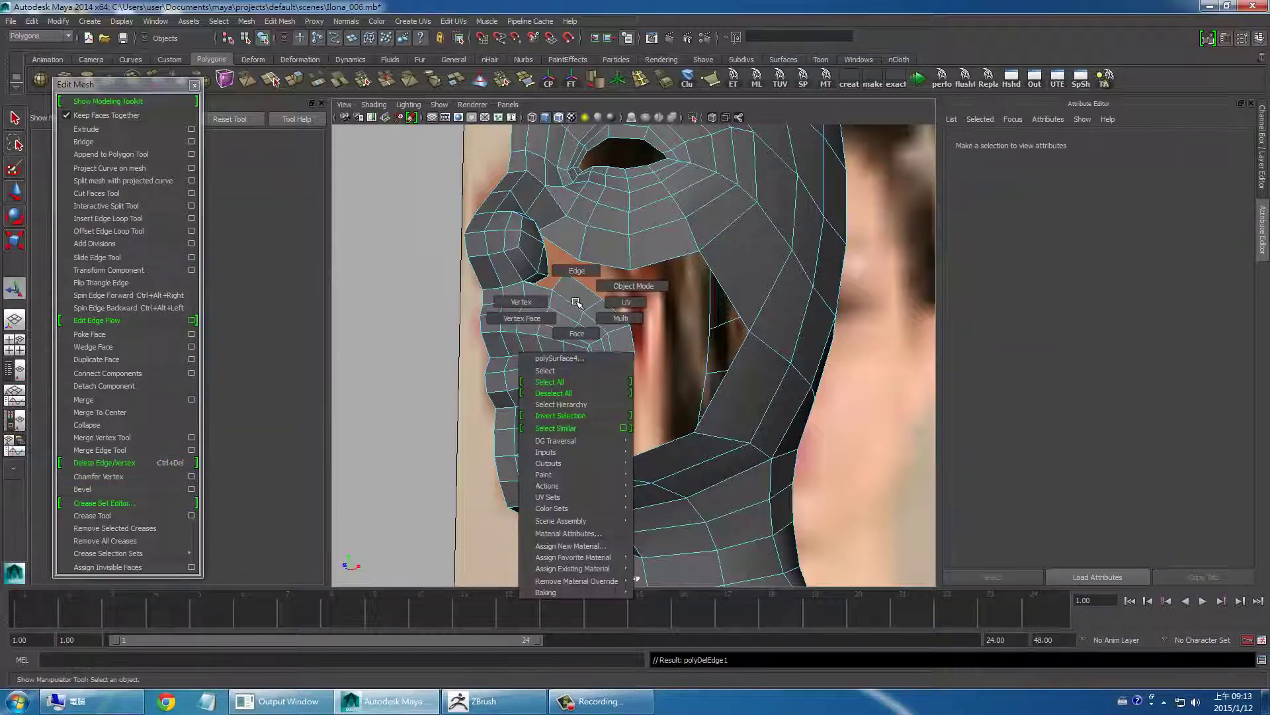
right_click_drag(576, 302, 564, 303)
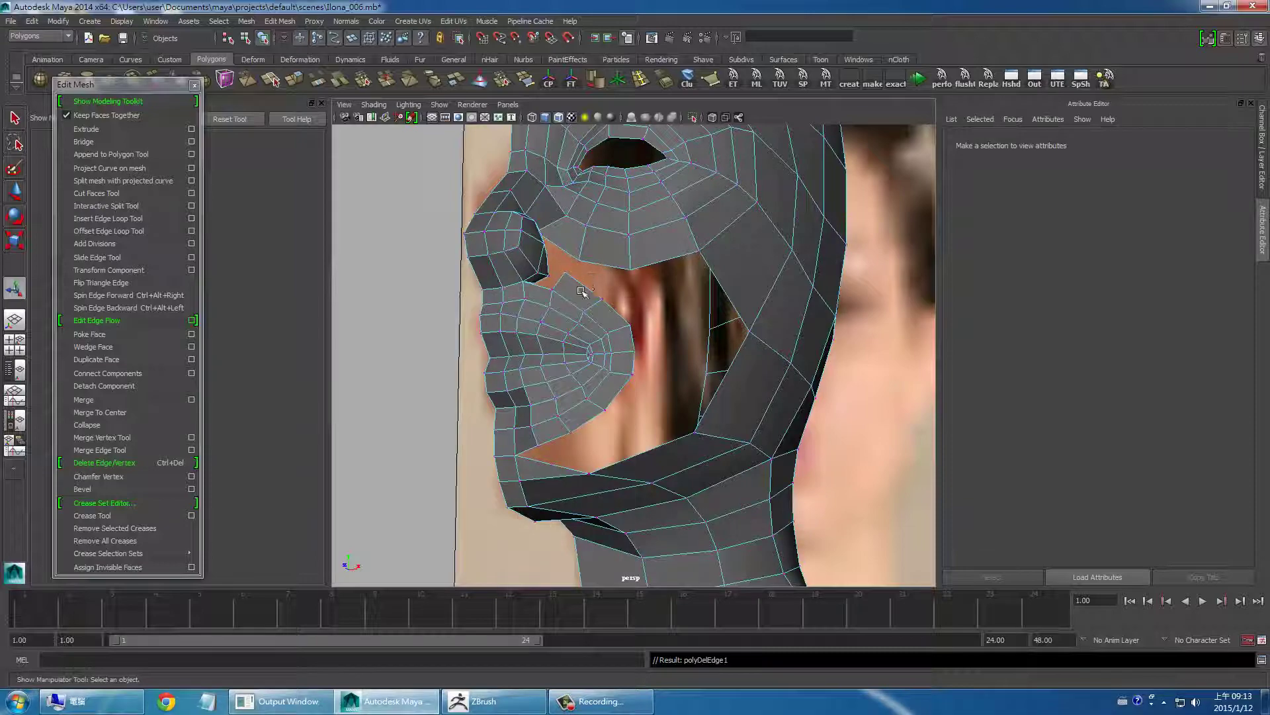
mouse_move(581, 291)
left_mouse_down("alt")
mouse_move(627, 422)
mouse_move(604, 405)
mouse_move(604, 377)
mouse_move(673, 371)
left_mouse_up("alt")
middle_click_drag(672, 371, 647, 352, "alt")
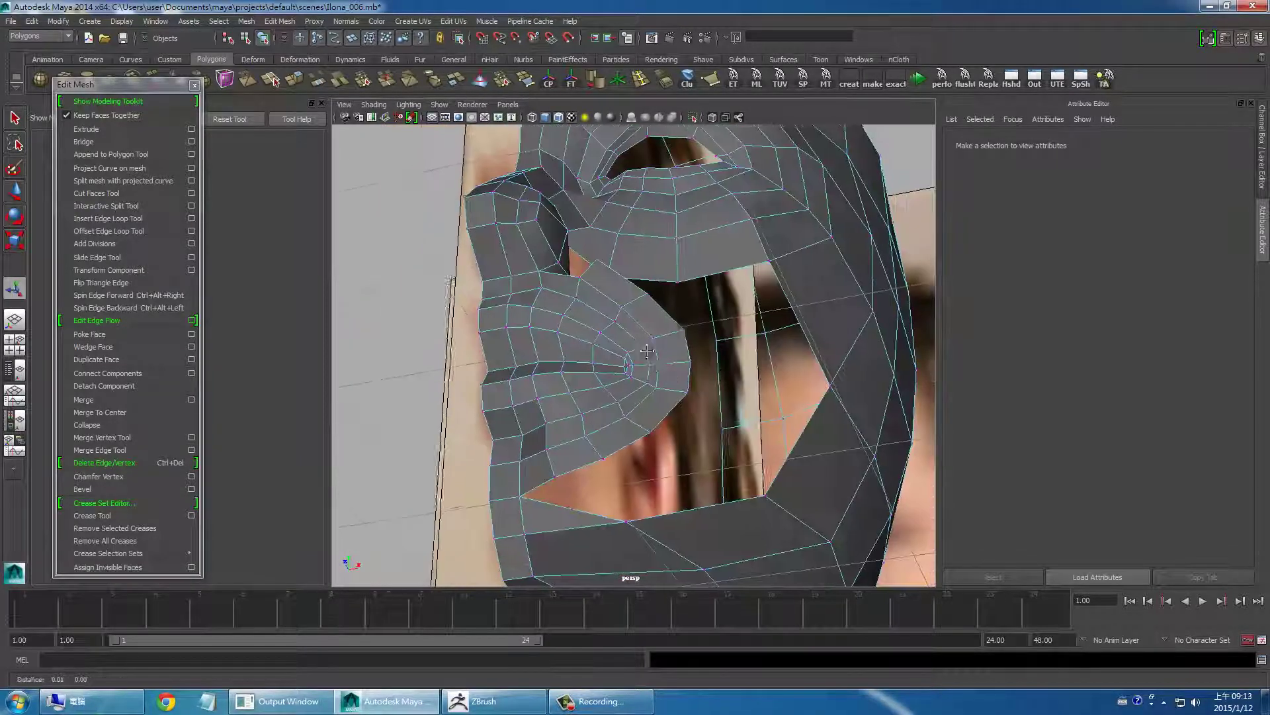
mouse_move(647, 352)
left_mouse_down("alt")
mouse_move(675, 445)
mouse_move(618, 583)
left_mouse_up("alt")
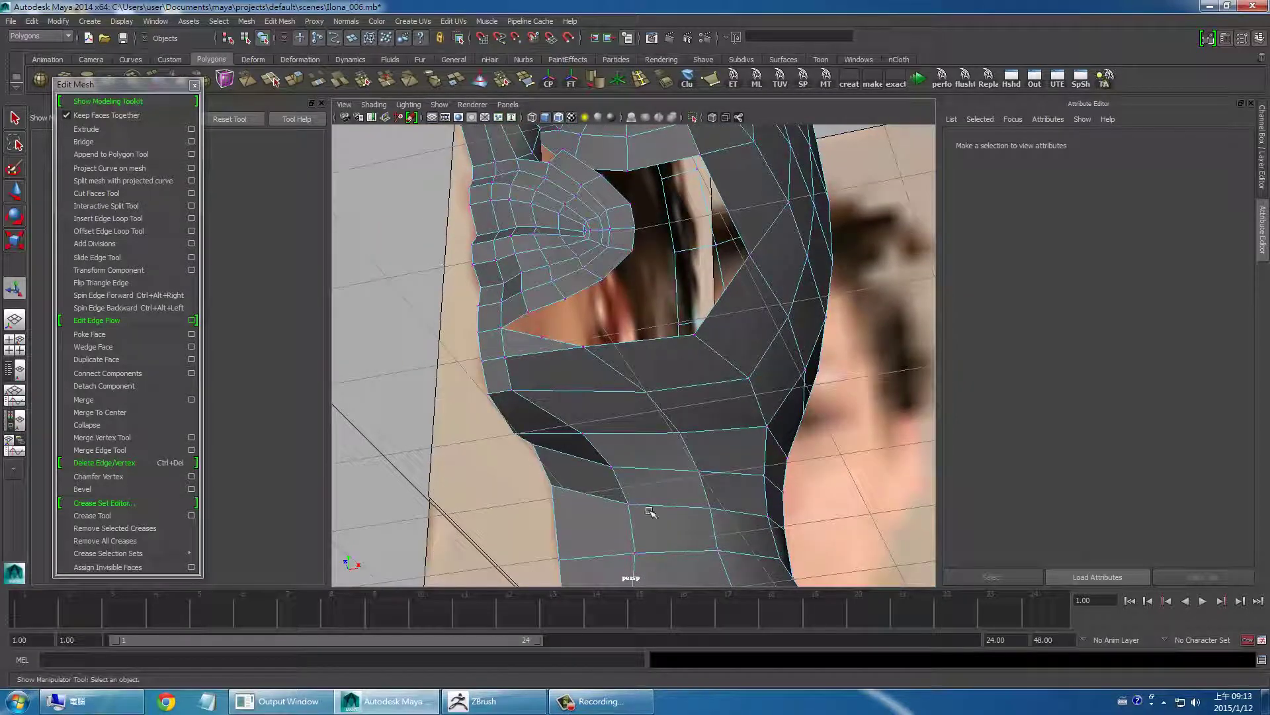
key("space")
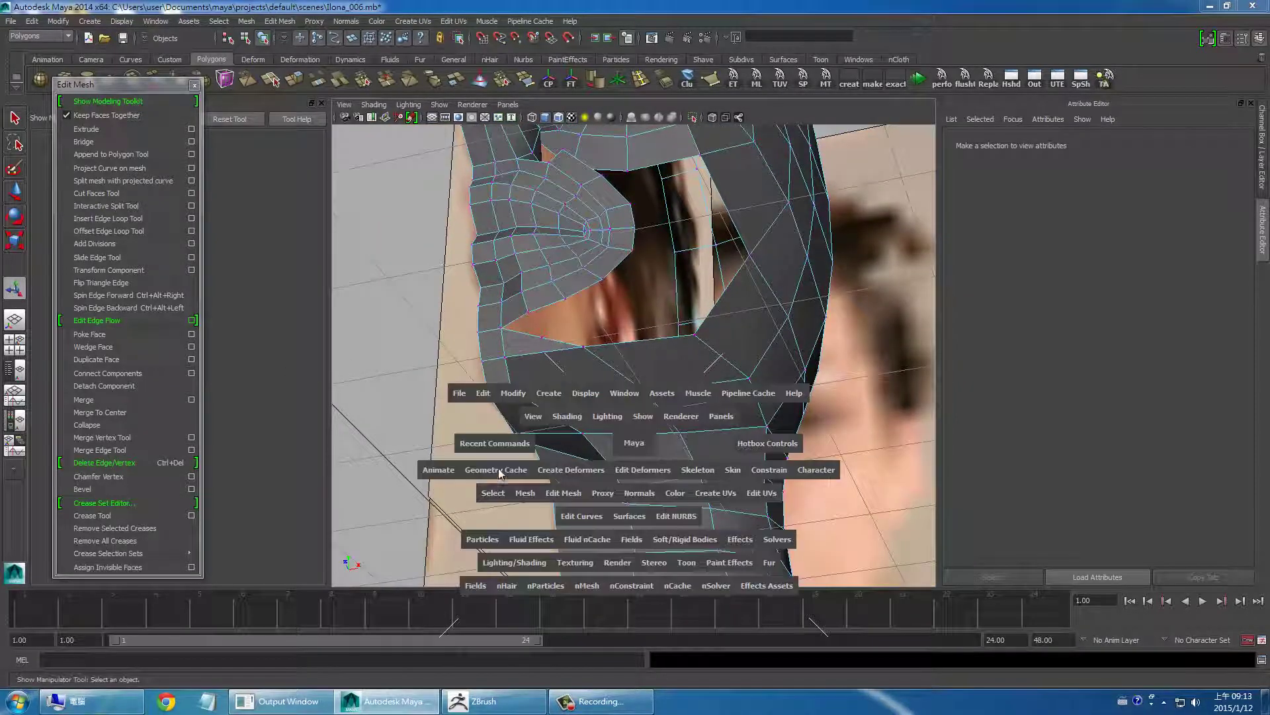
left_click(561, 493)
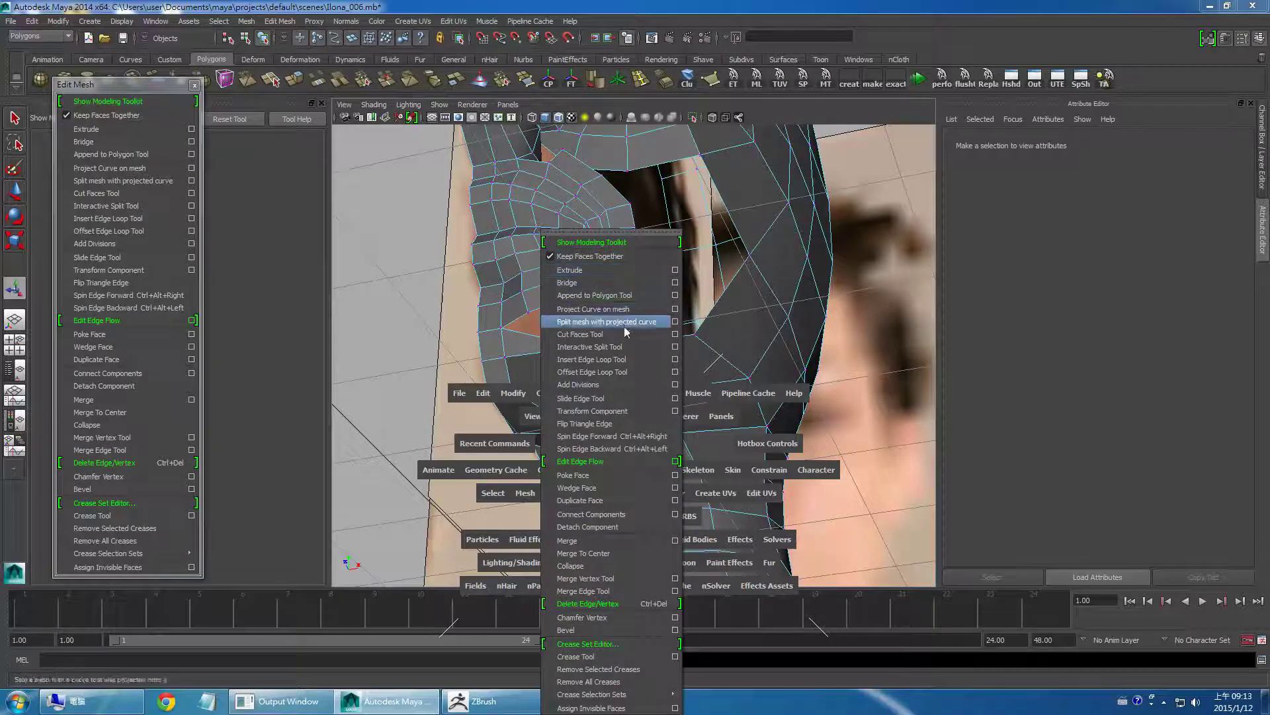
left_click(593, 359)
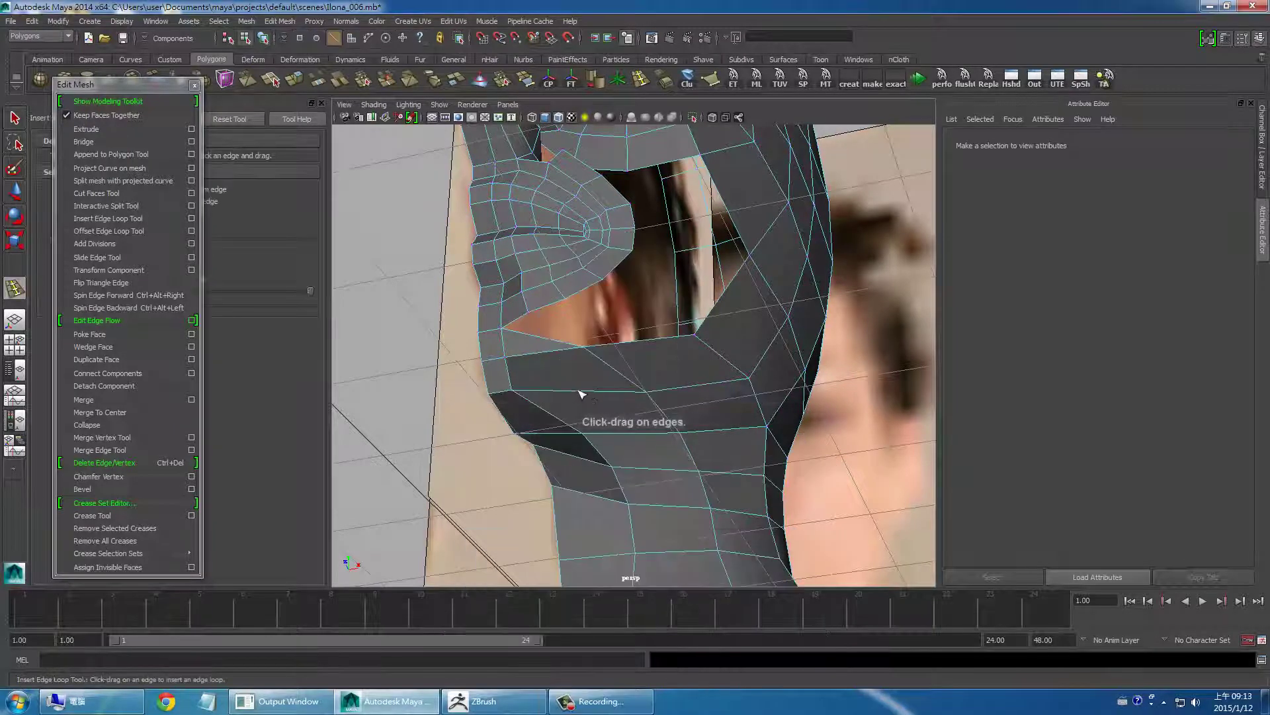
mouse_move(580, 395)
left_mouse_down()
mouse_move(608, 352)
mouse_move(625, 450)
mouse_move(600, 456)
left_mouse_up()
key("w")
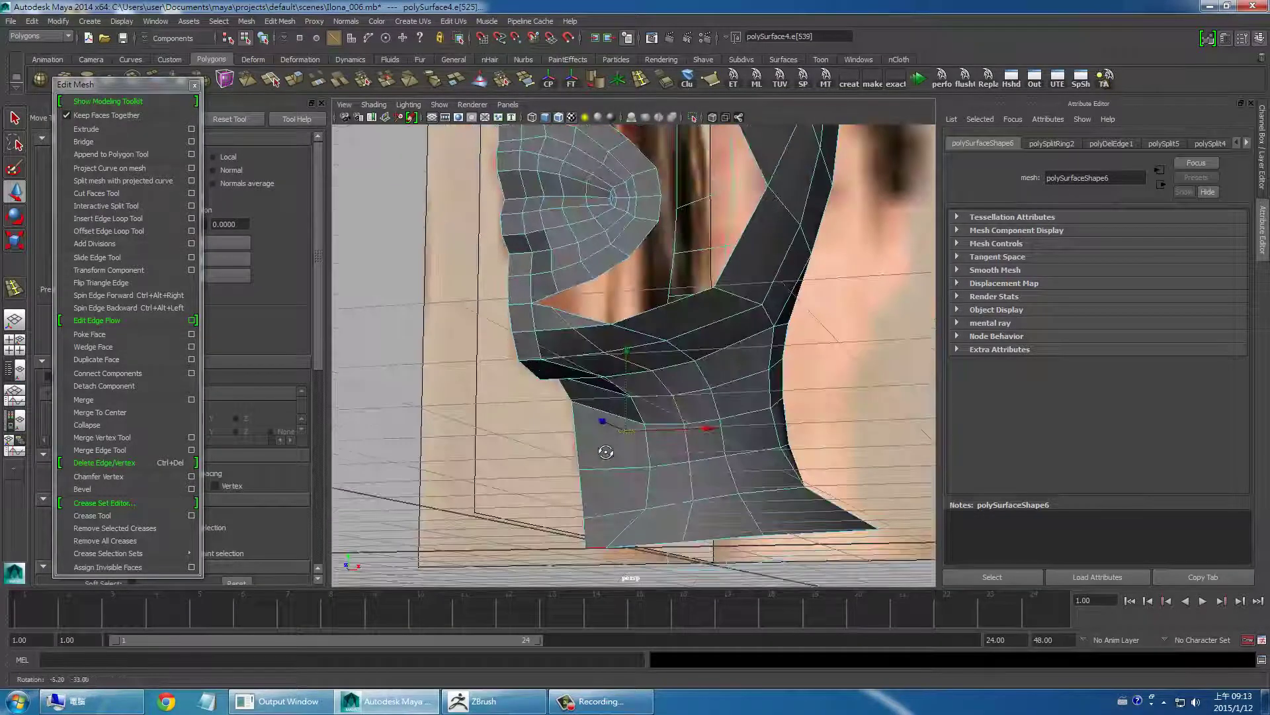
Step: Merge two pairs of jaw vertices below the mouth and orbit to check the result
right_click(572, 315)
right_click_drag(572, 315, 554, 310)
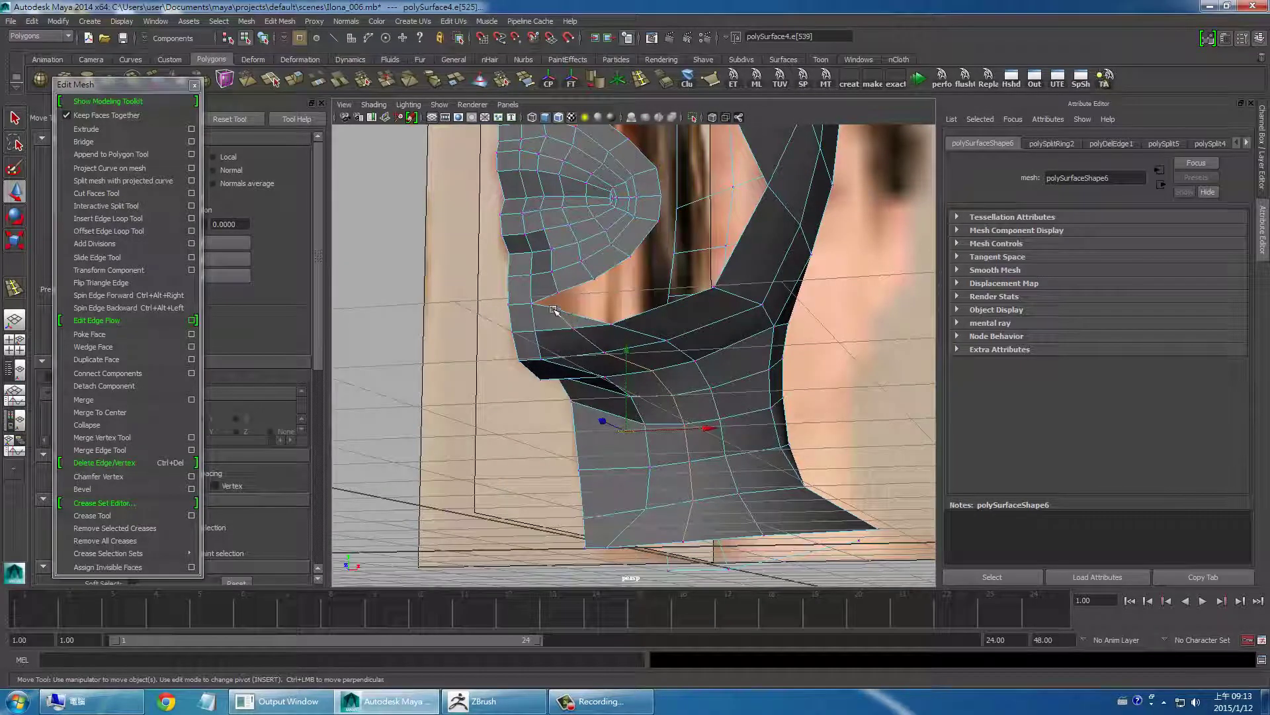
left_click(553, 305)
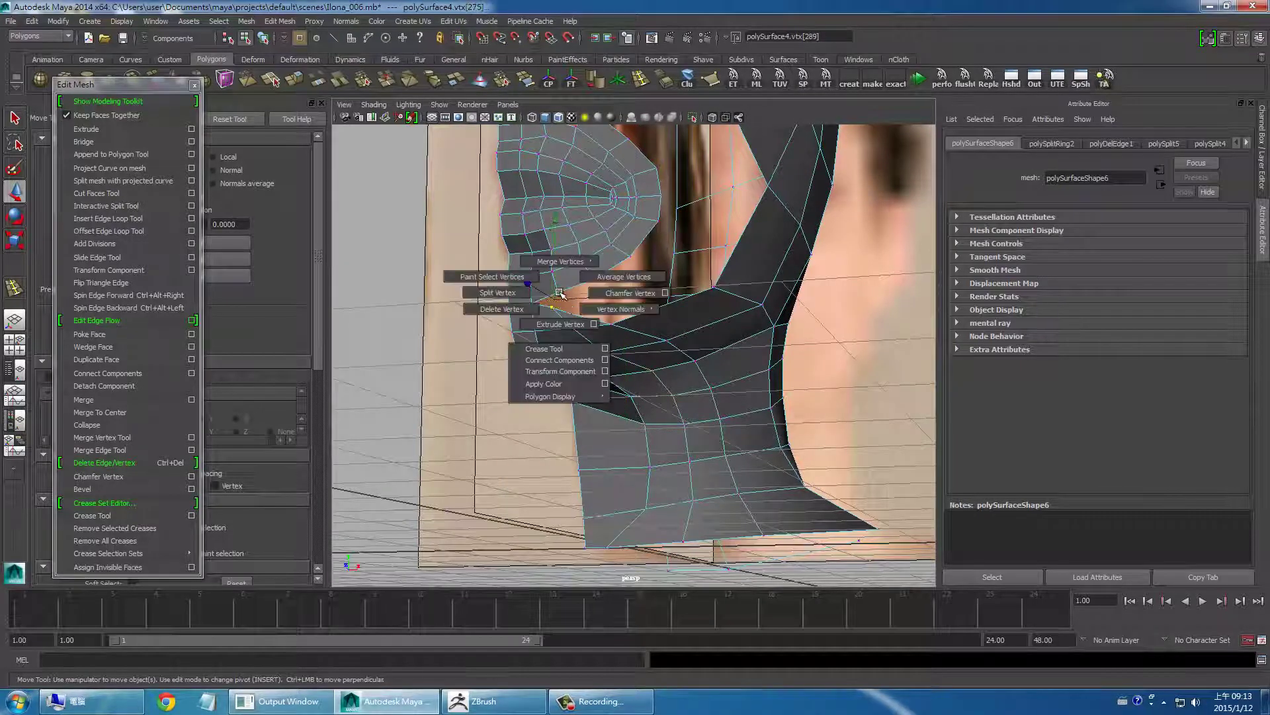
right_click_drag(559, 294, 596, 285, "shift")
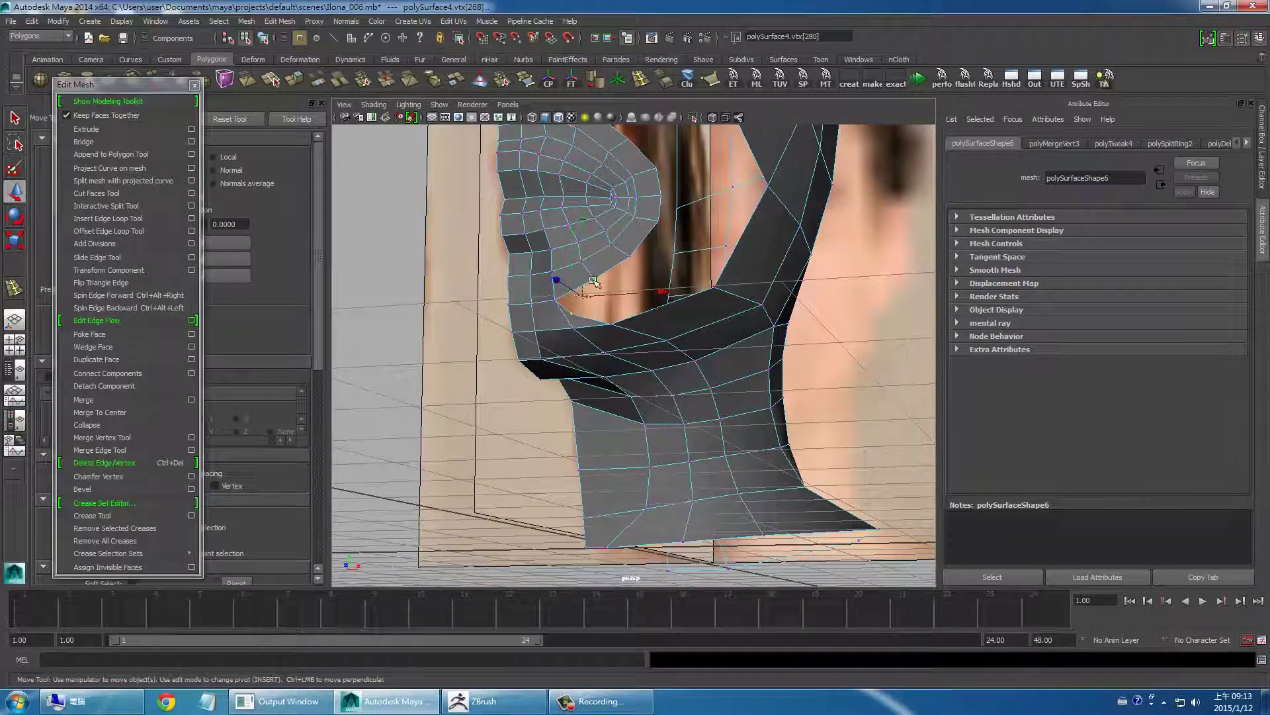
right_click_drag(594, 281, 605, 225, "shift")
mouse_move(635, 291)
left_mouse_down("alt")
mouse_move(659, 306)
mouse_move(617, 326)
mouse_move(495, 232)
left_mouse_up("alt")
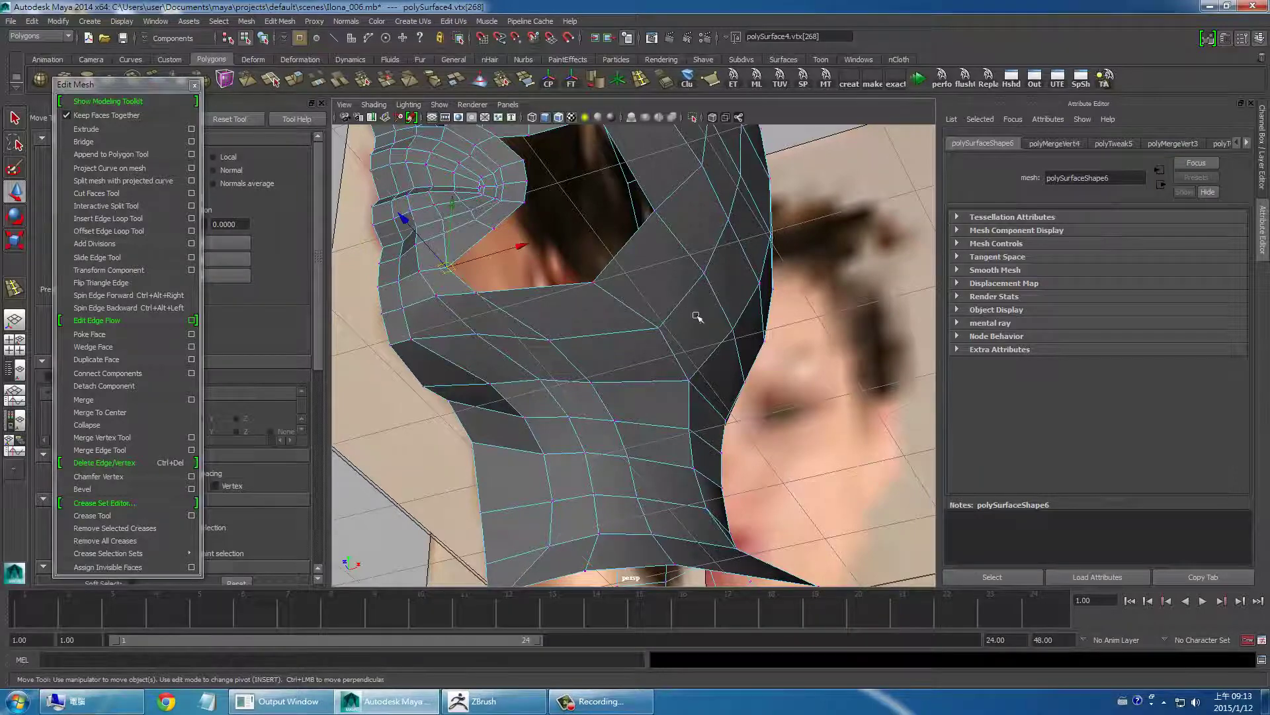
mouse_move(698, 317)
left_mouse_down("alt")
mouse_move(603, 374)
mouse_move(617, 392)
left_mouse_up("alt")
key("space")
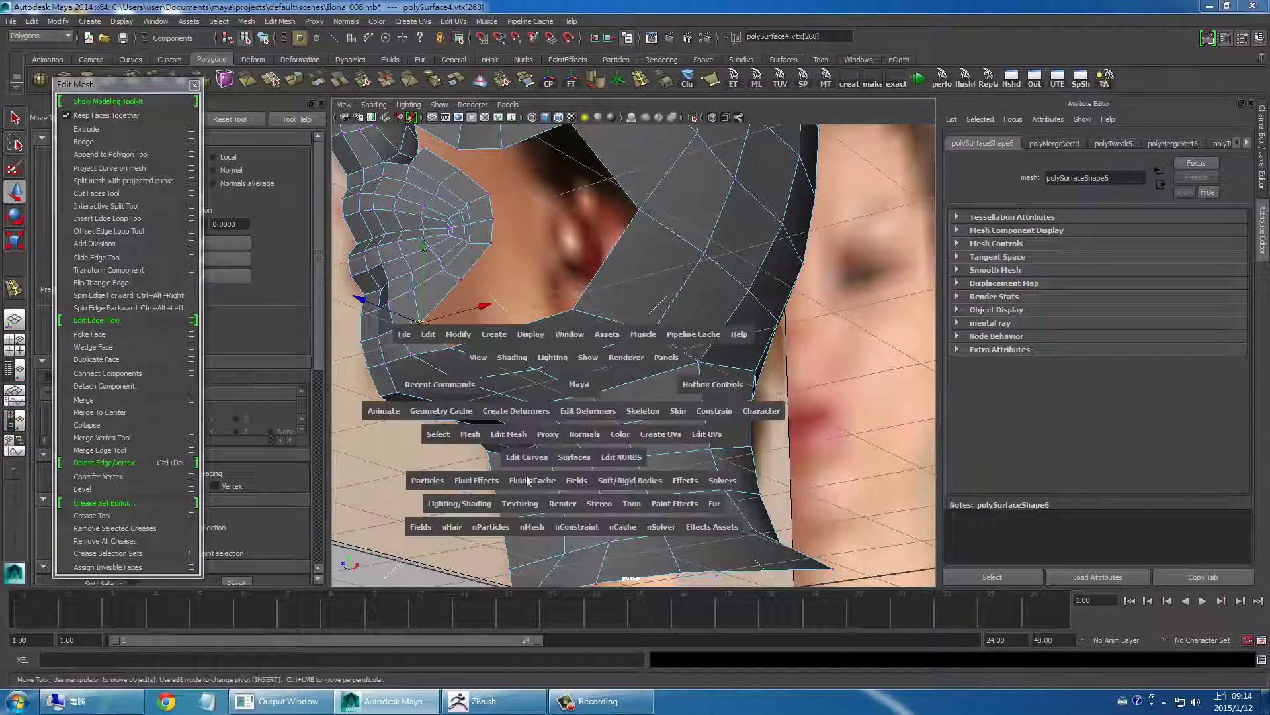
Step: Append a face closing the gap between the jaw strip and the neck
left_click(530, 458)
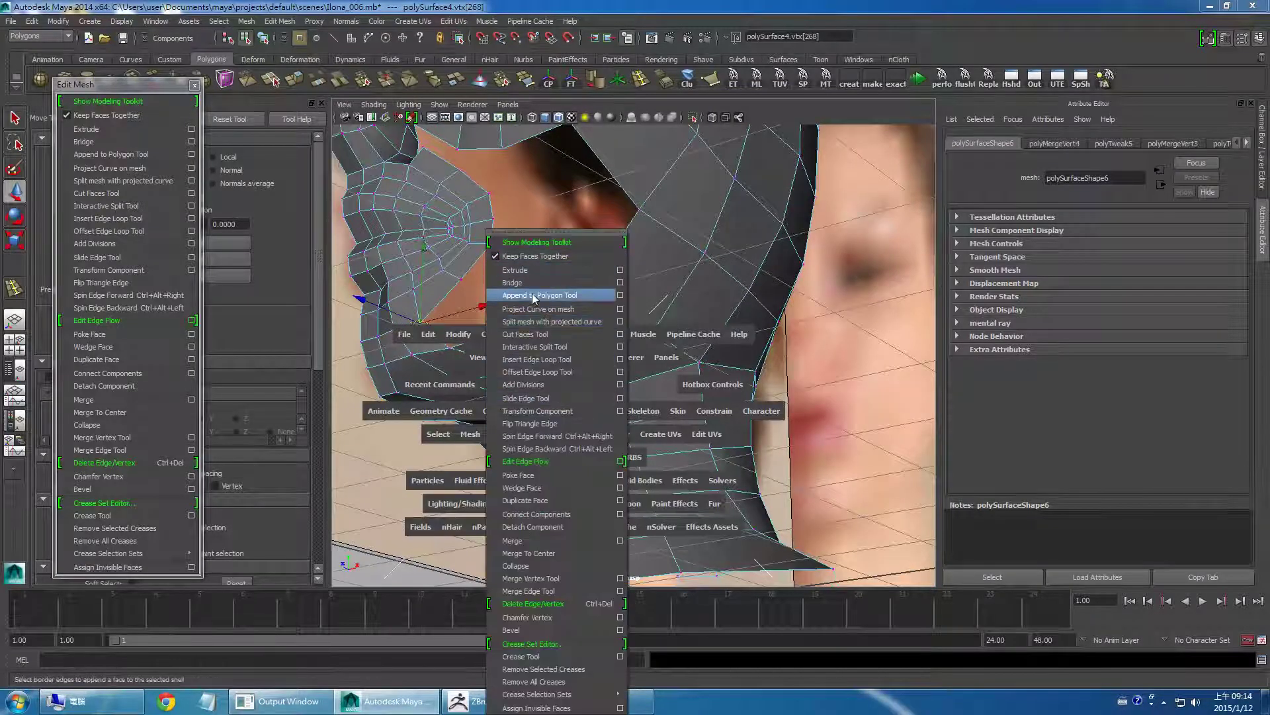
left_click(539, 295)
left_click(507, 330)
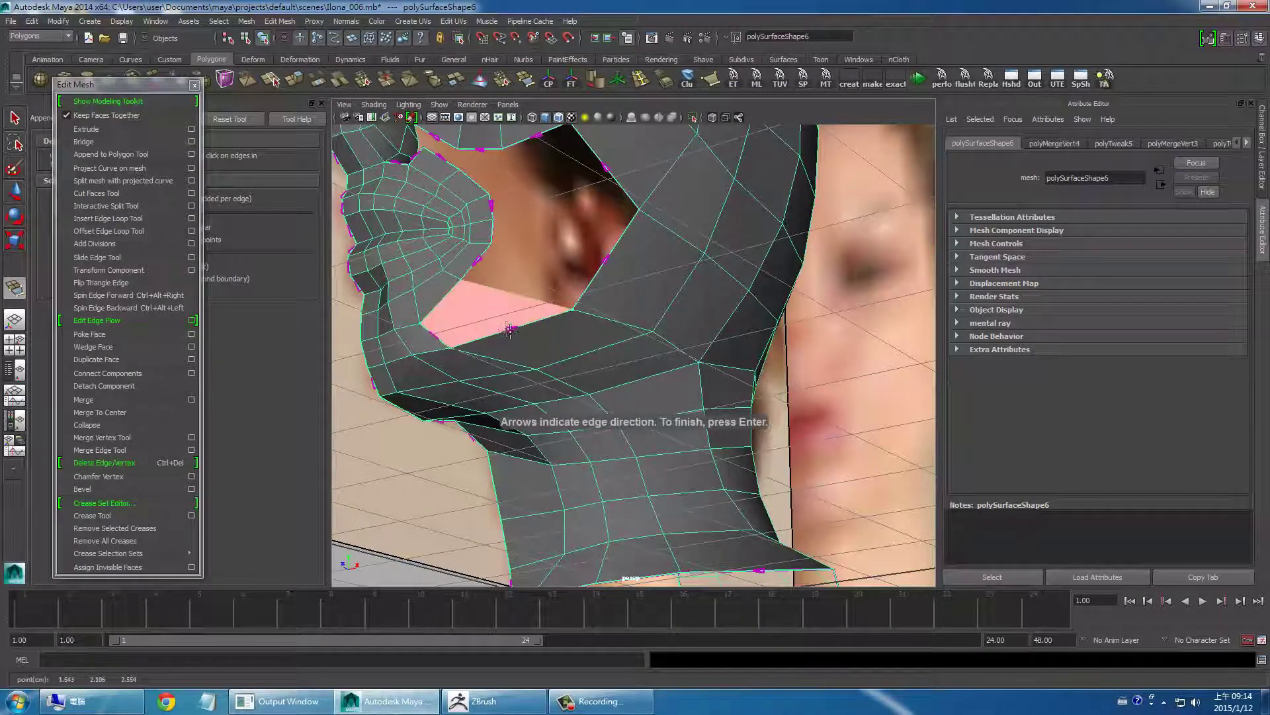
key("Return")
key("w")
mouse_move(554, 289)
left_mouse_down("alt")
mouse_move(602, 291)
mouse_move(590, 323)
mouse_move(595, 296)
mouse_move(476, 291)
left_mouse_up("alt")
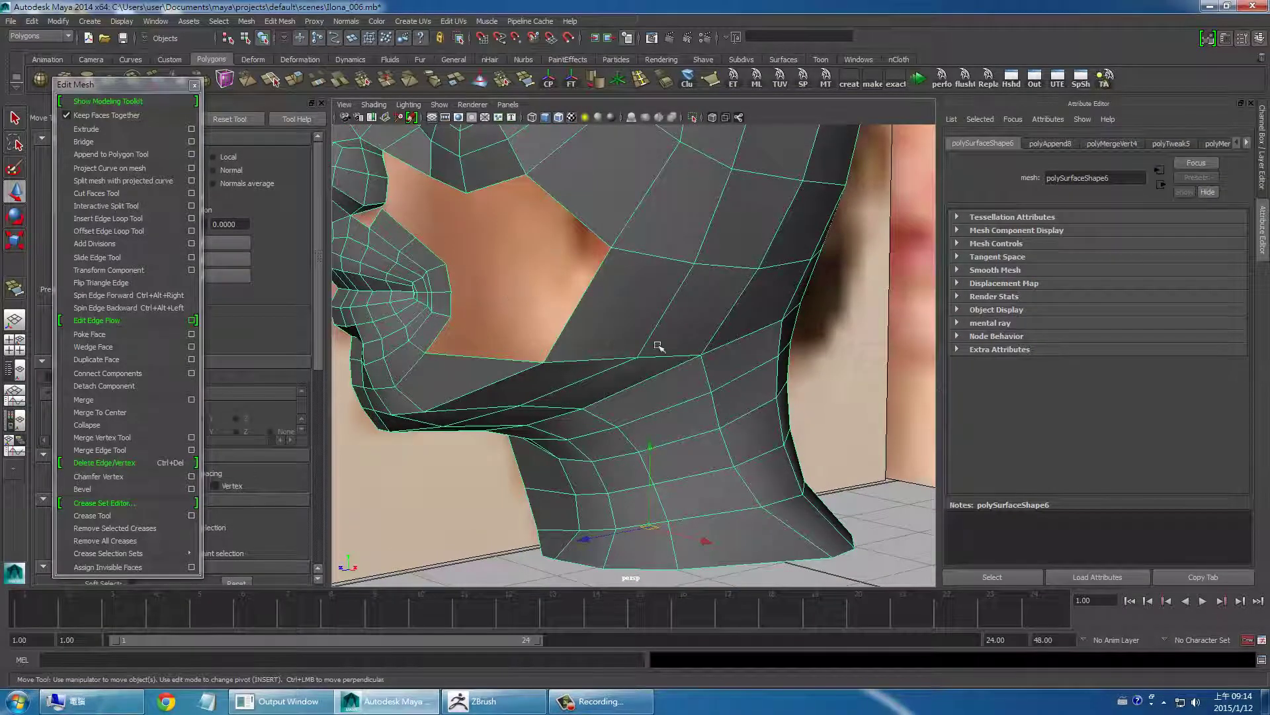
left_click_drag(659, 346, 743, 331, "alt")
key("space")
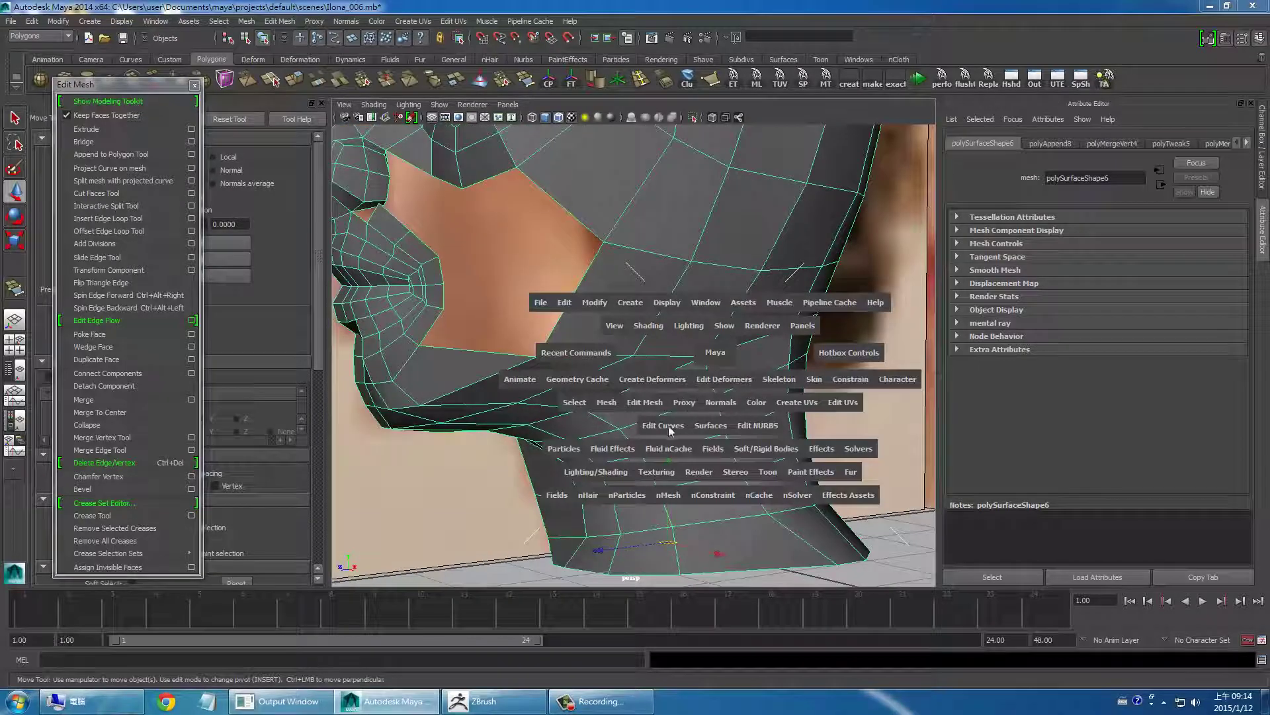
Step: Insert two edge loops across the cheek beside the opening and slide one into place
left_click(639, 401)
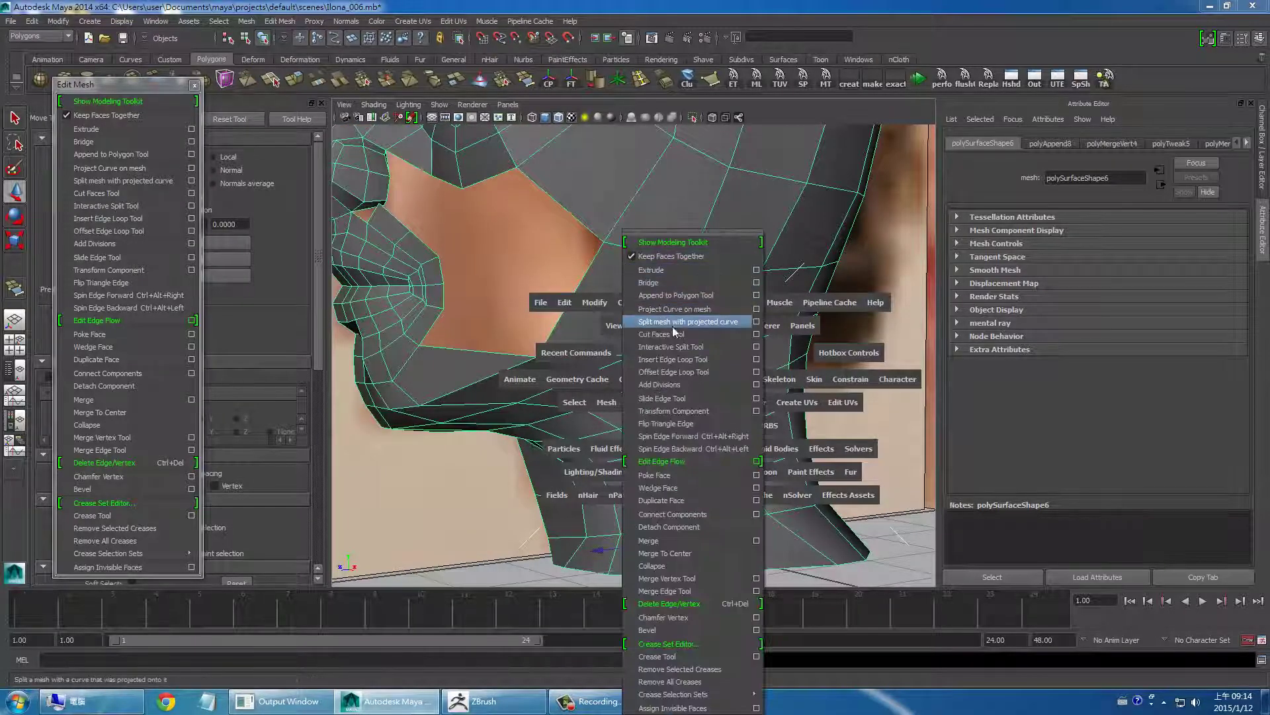
left_click(674, 360)
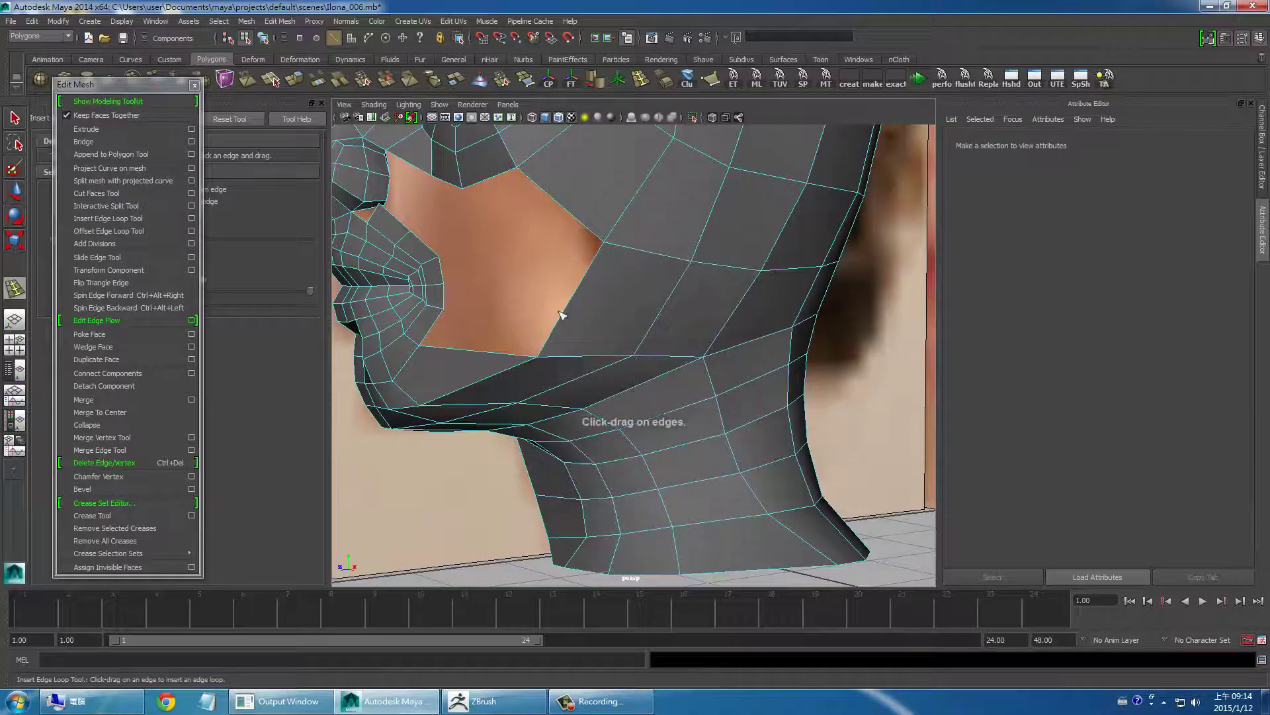
left_click_drag(565, 317, 591, 330)
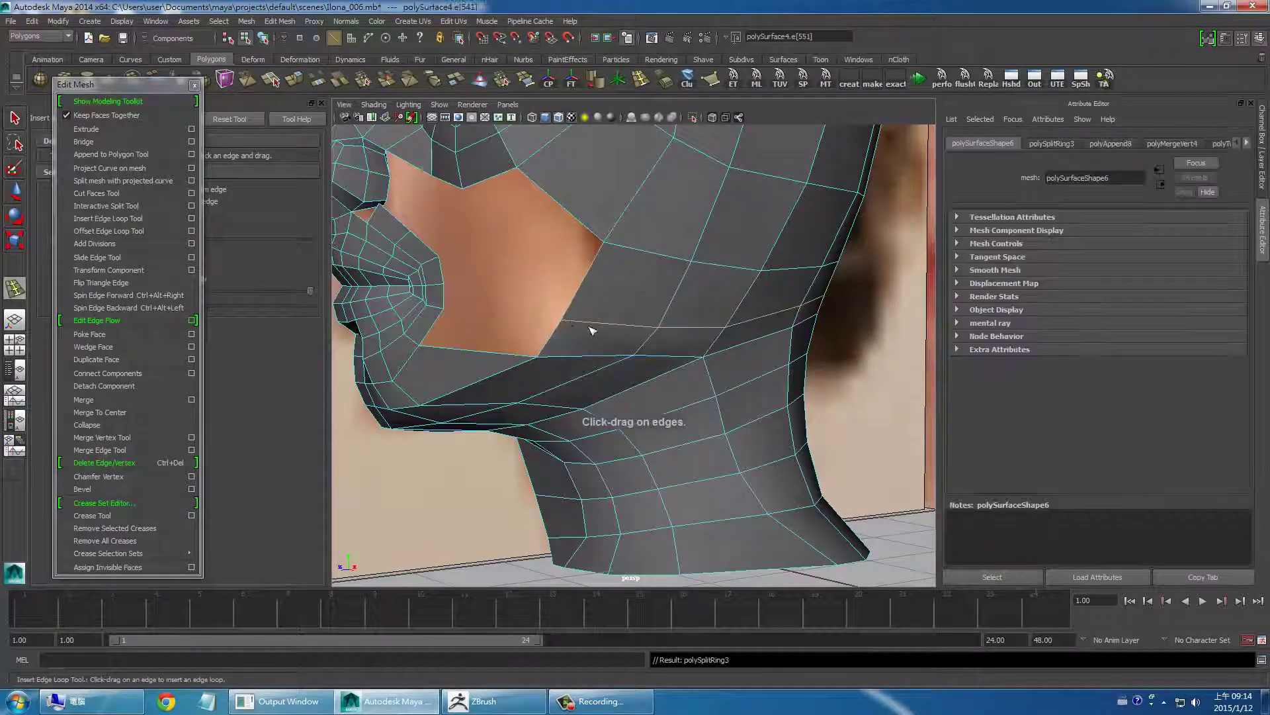
key("w")
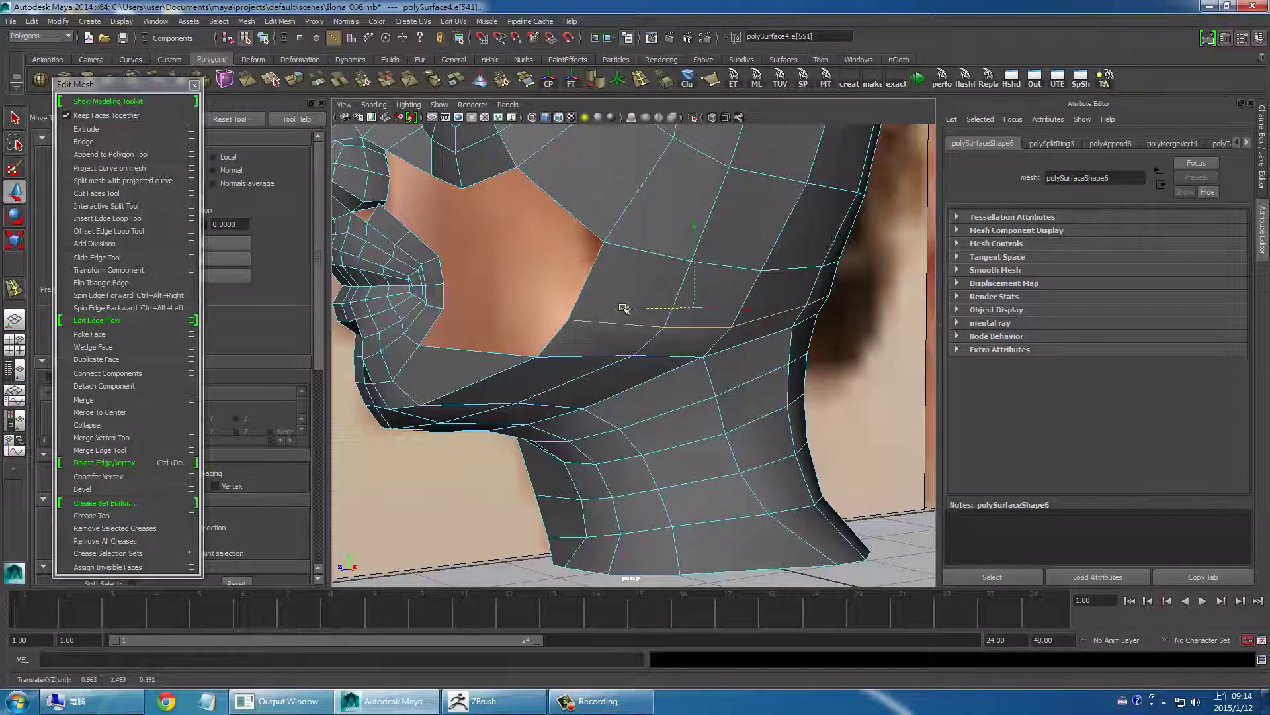
key("y")
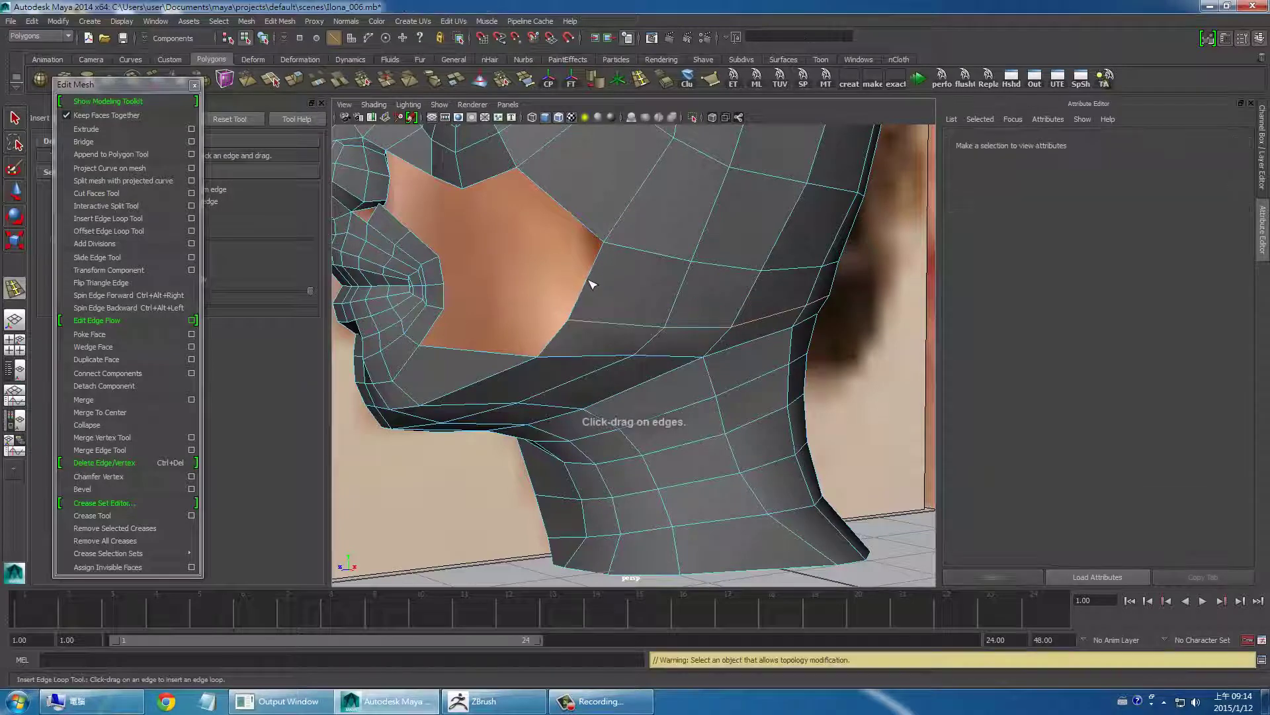
left_click_drag(588, 282, 590, 285)
key("w")
middle_click_drag(624, 286, 628, 286)
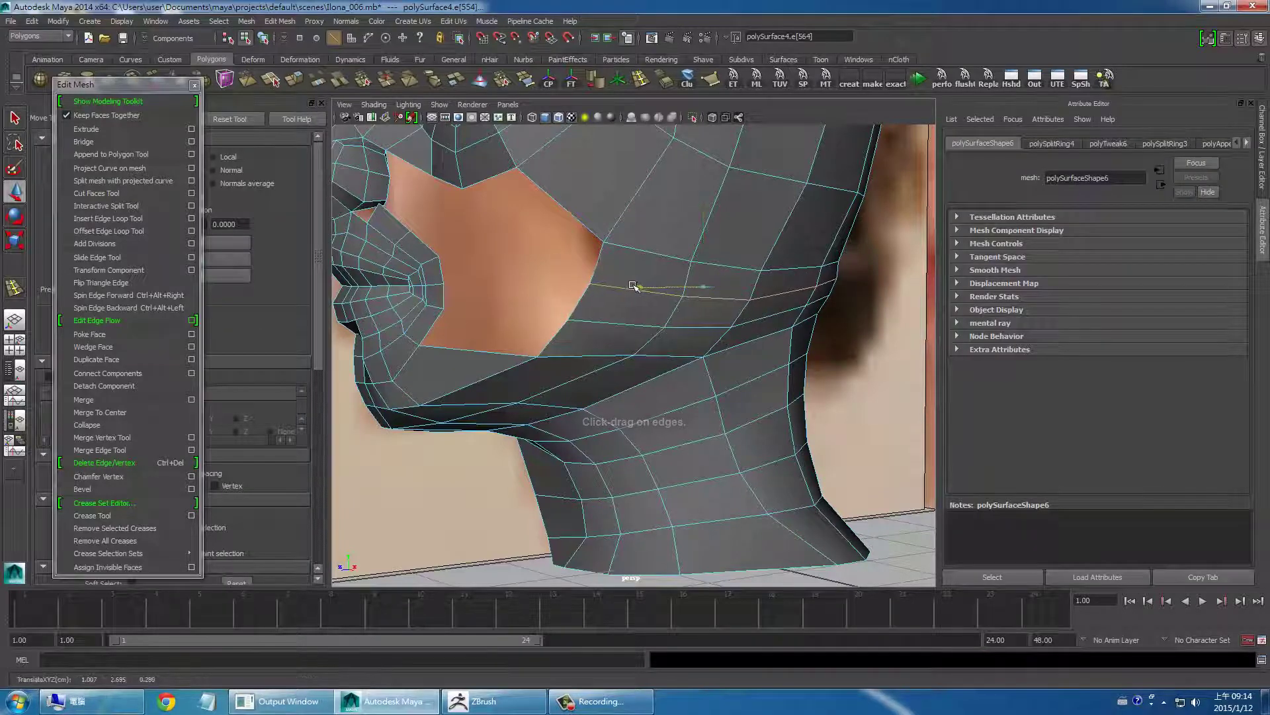
left_click_drag(594, 347, 587, 351, "alt")
key("space")
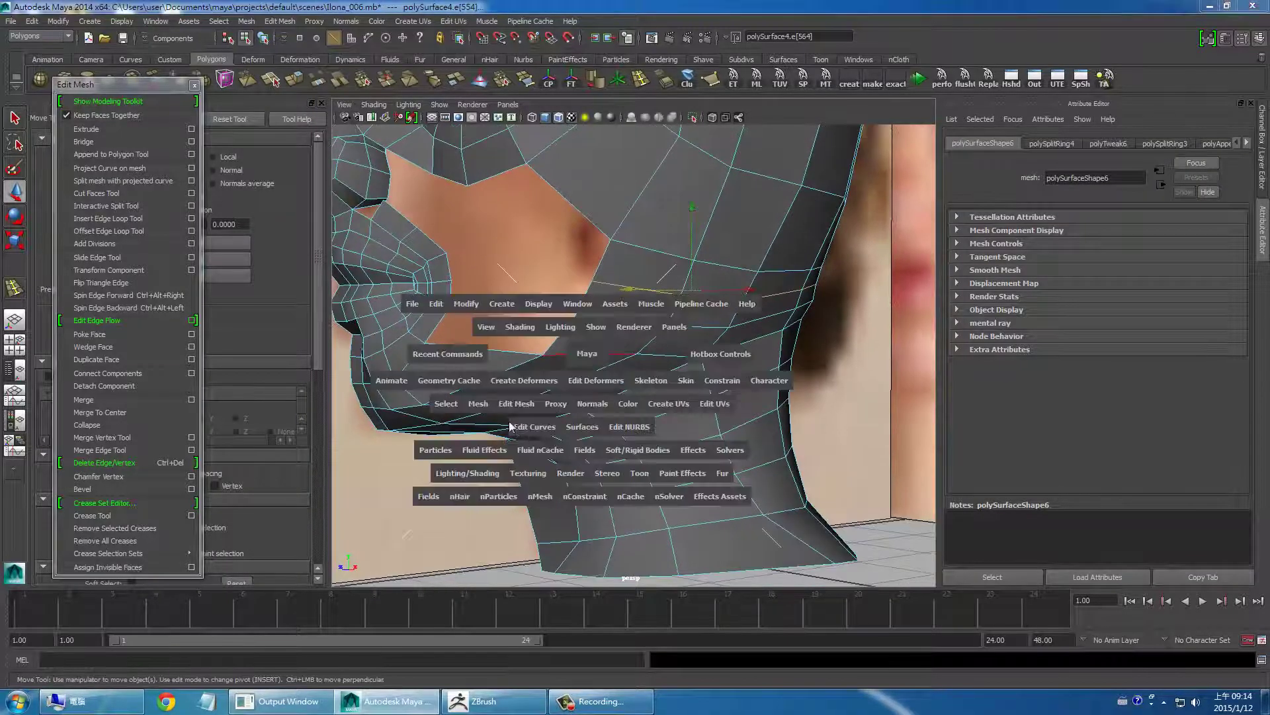
Step: Append three faces between opposite border edges to fill the lower cheek hole
left_click(516, 408)
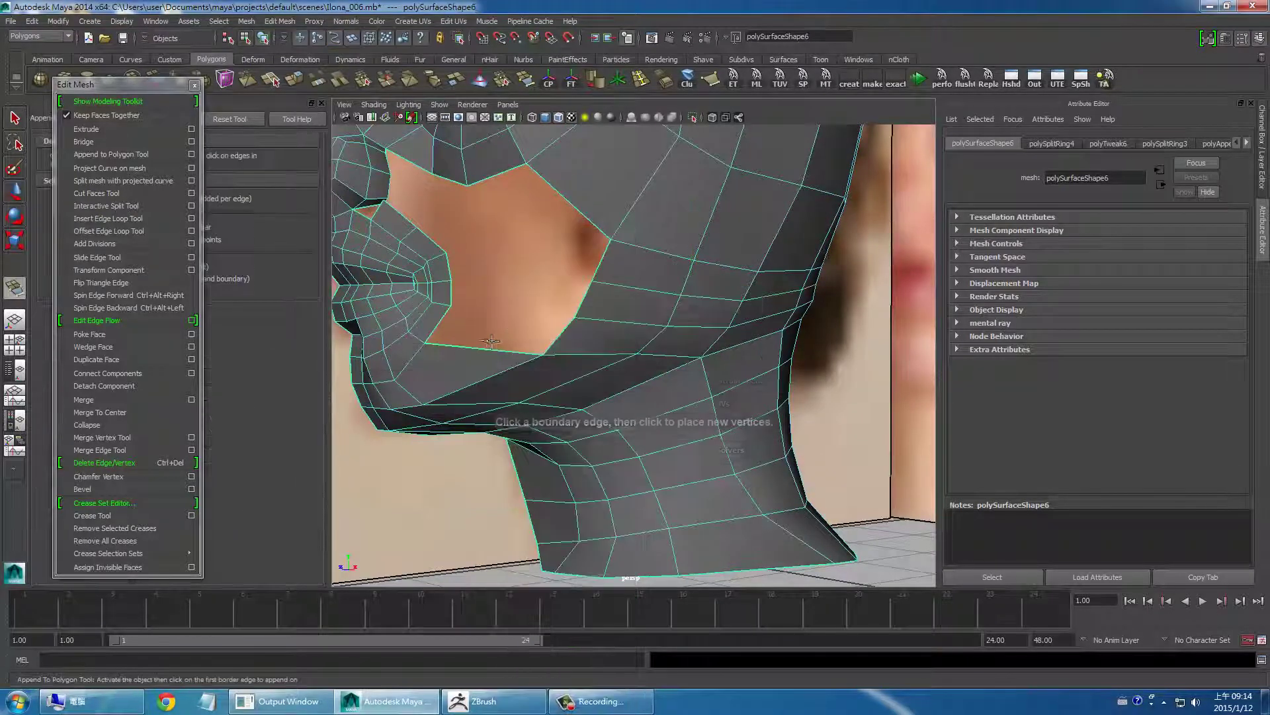
left_click(529, 293)
left_click(439, 322)
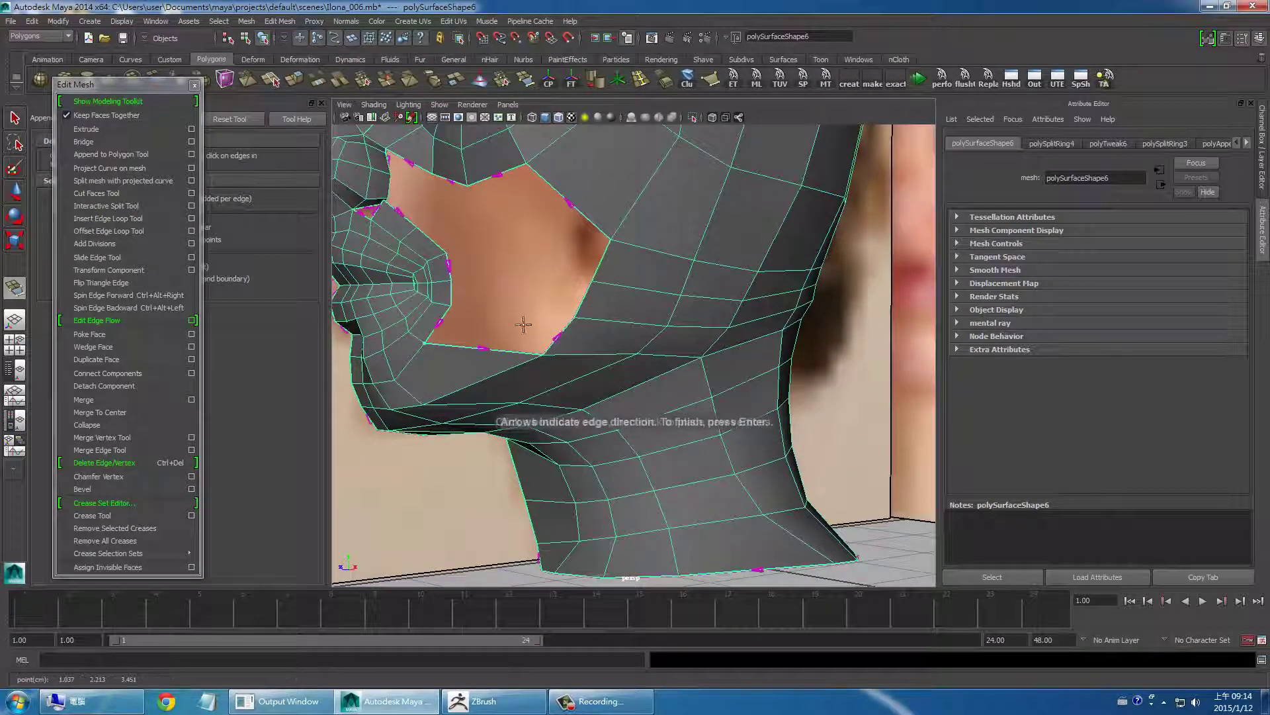
left_click(559, 338)
key("Return")
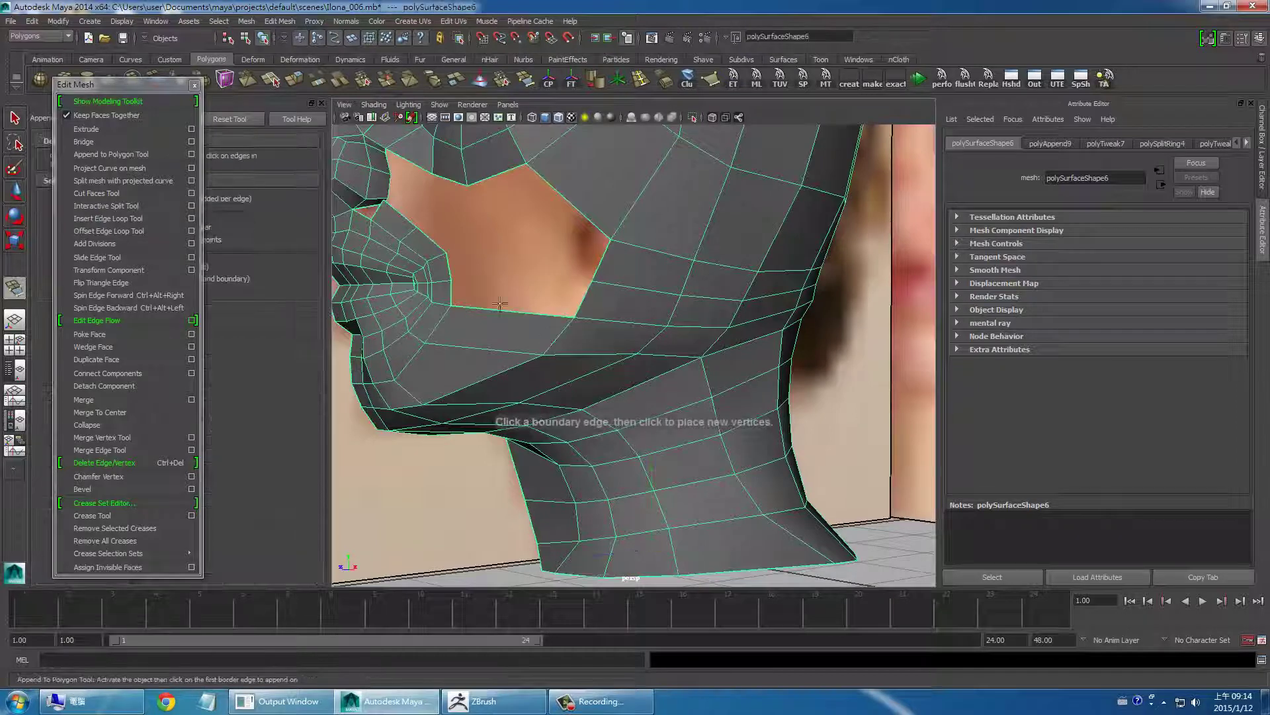
left_click(463, 292)
left_click(582, 302)
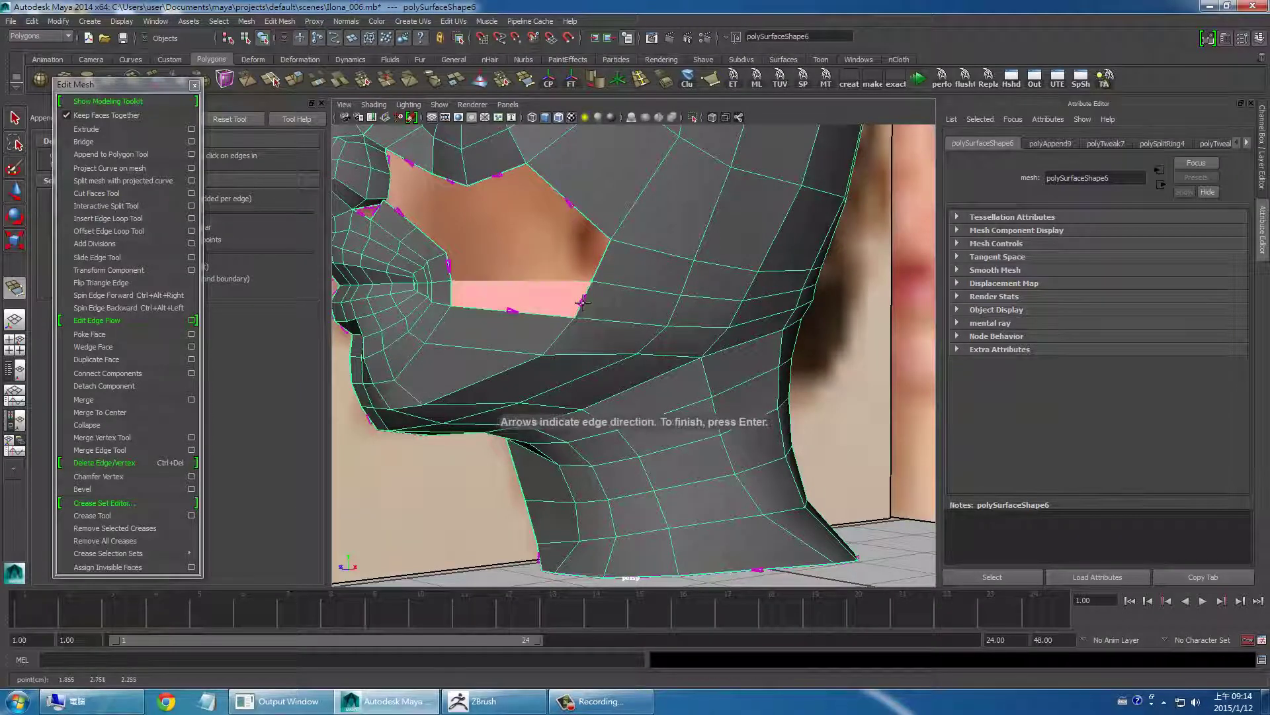
key("Return")
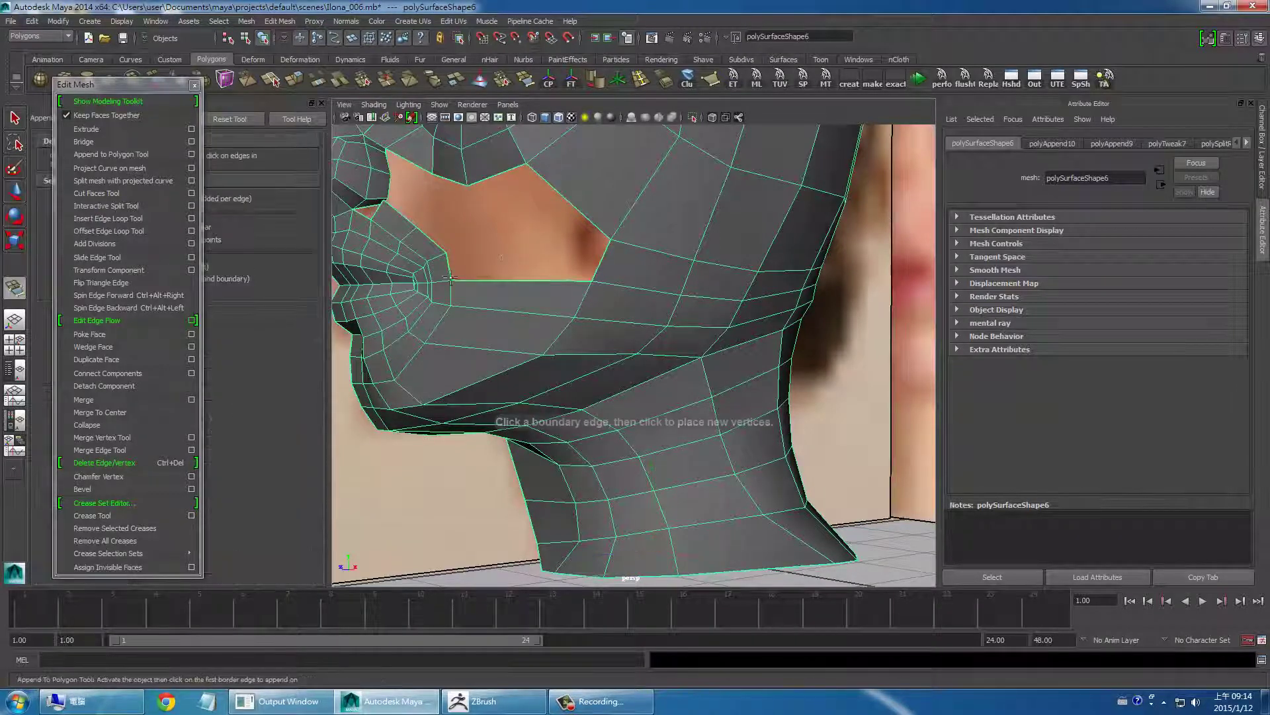
left_click(451, 273)
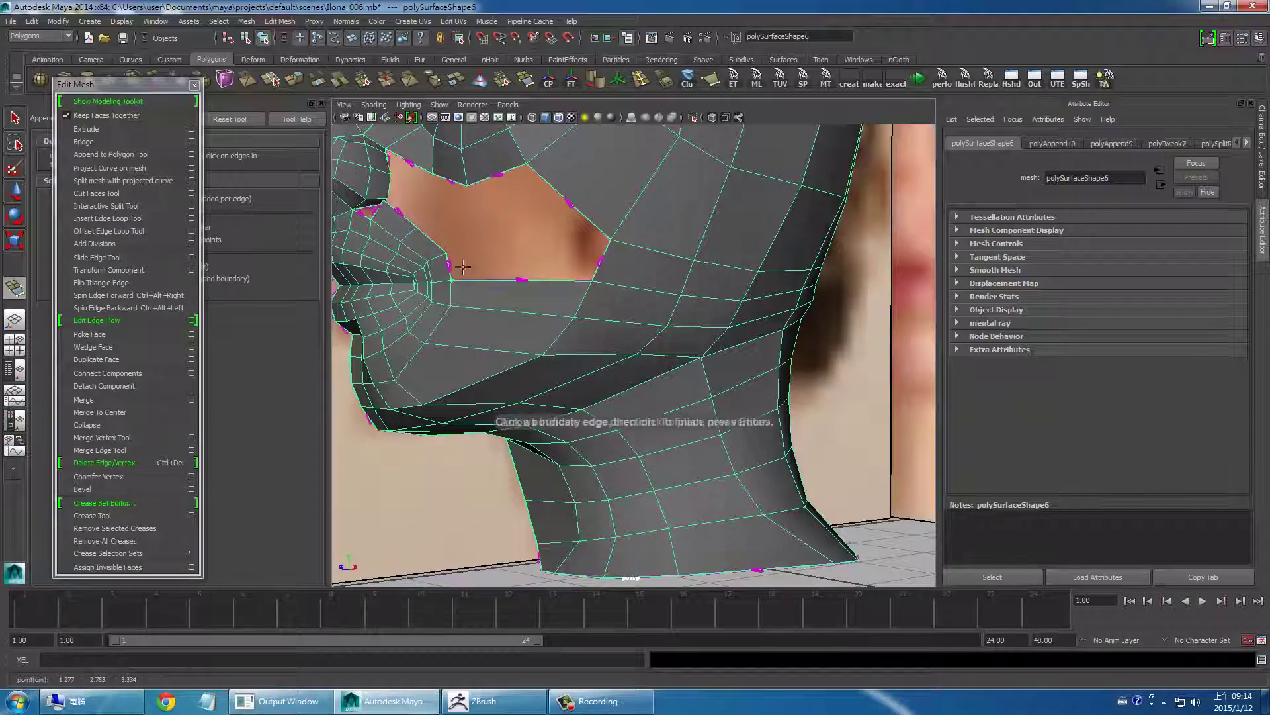
left_click(604, 260)
key("w")
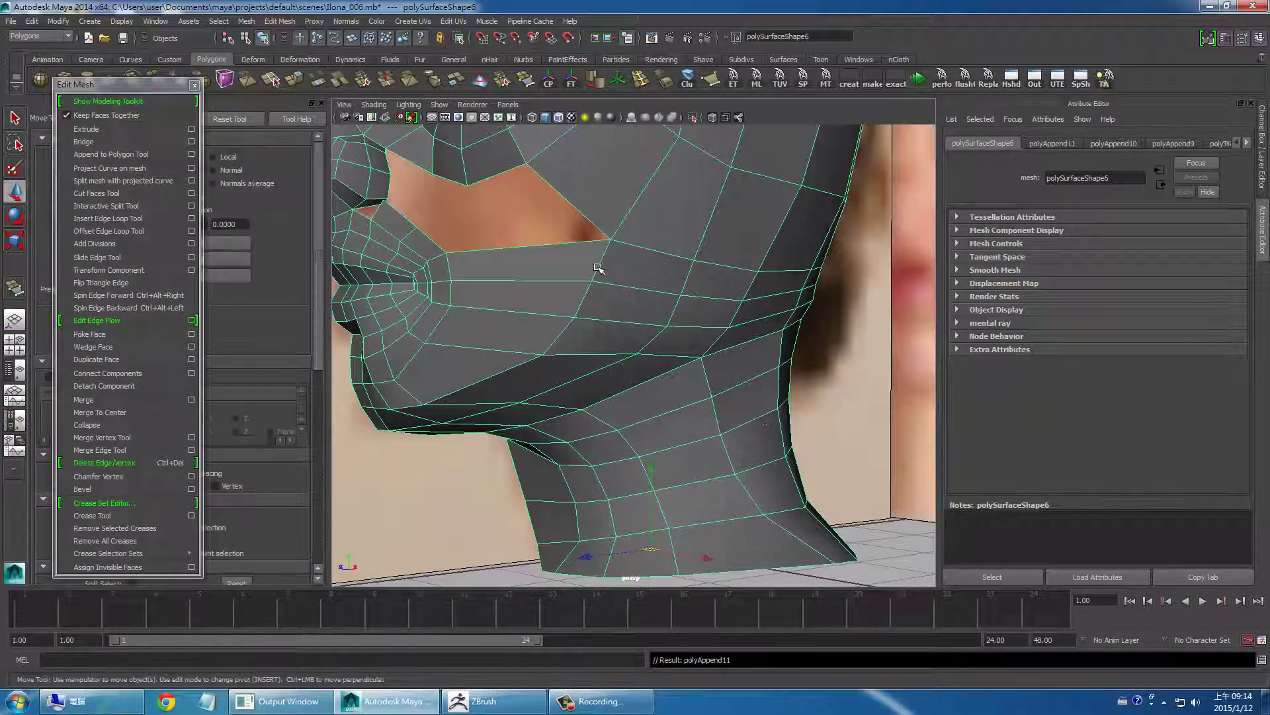
mouse_move(598, 265)
left_mouse_down("alt")
mouse_move(568, 281)
mouse_move(596, 280)
mouse_move(567, 283)
mouse_move(545, 326)
mouse_move(474, 344)
mouse_move(503, 346)
mouse_move(320, 355)
left_mouse_up("alt")
Step: Save the scene as incremented copy llona_006.0001.mb, then save it again
scroll(584, 418, "down", 3)
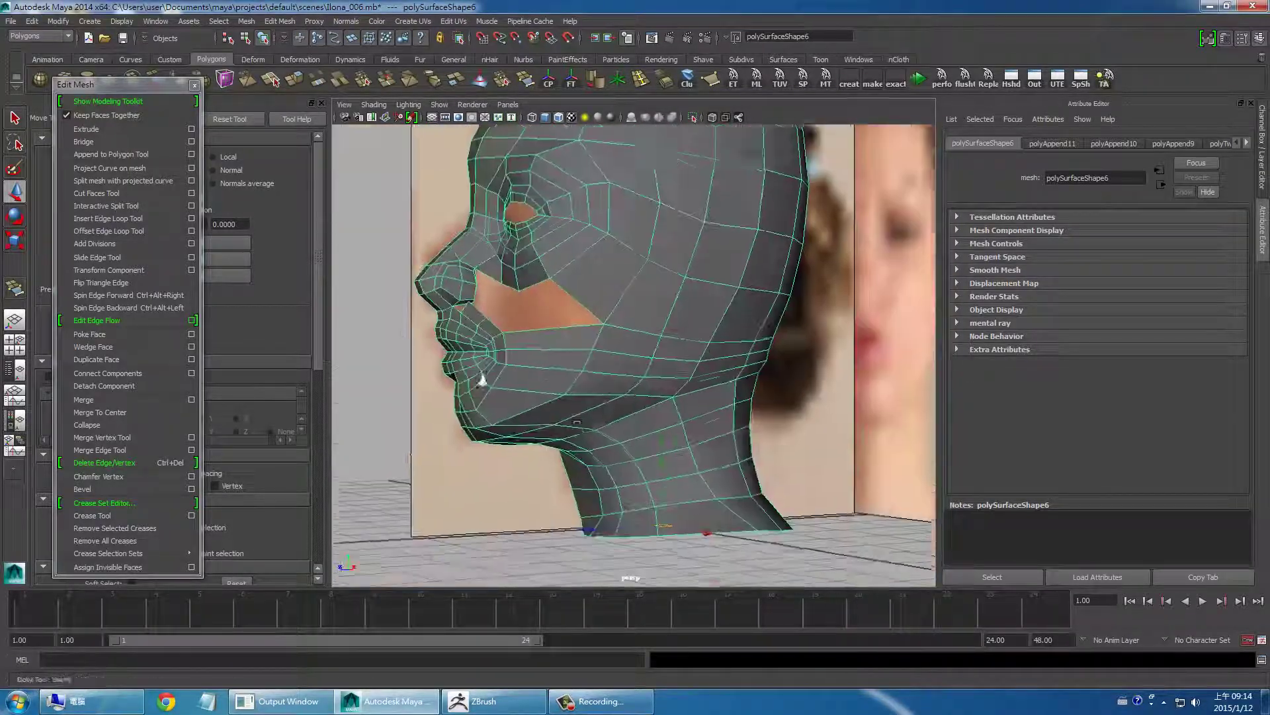
left_click(31, 20)
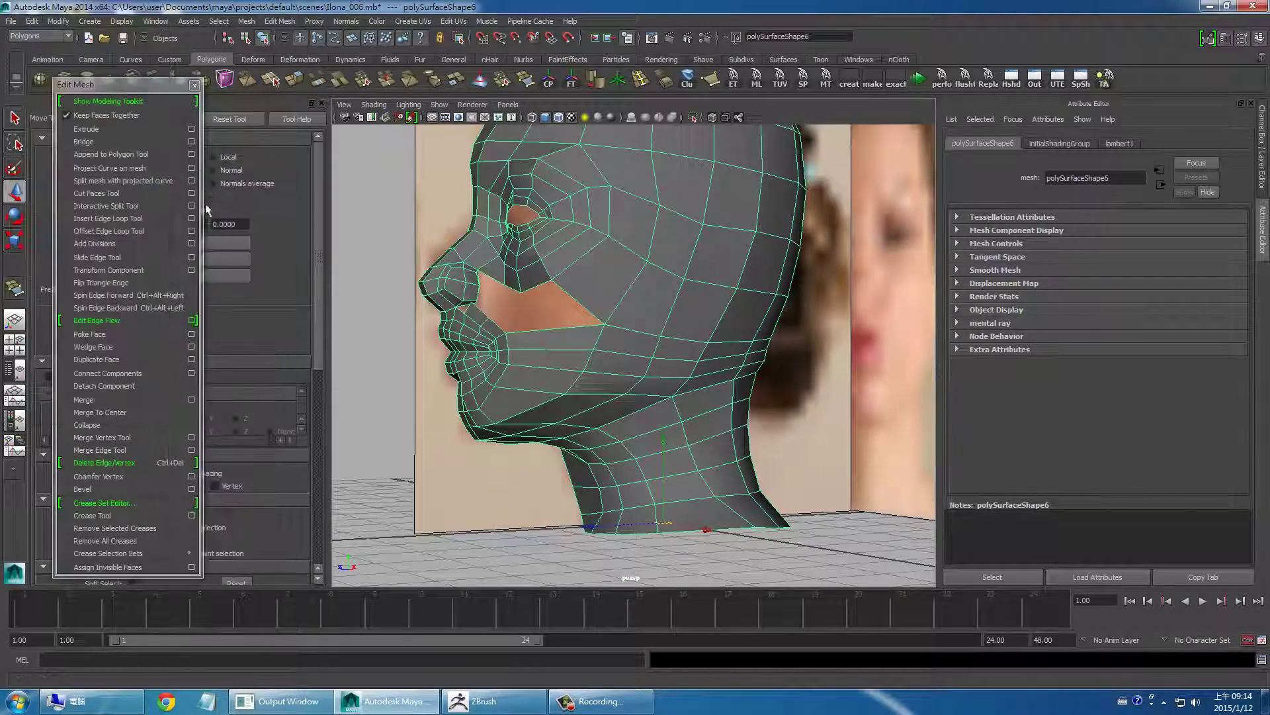
mouse_move(10, 21)
left_click(48, 91)
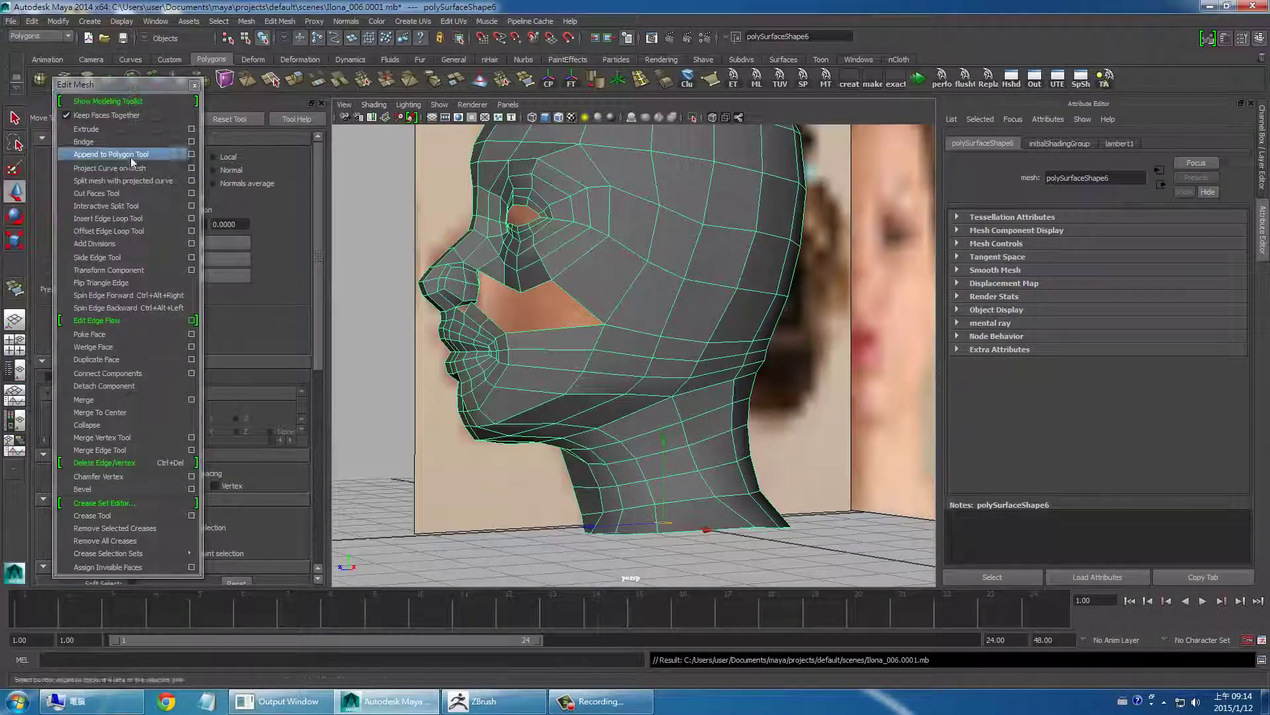
left_click(9, 20)
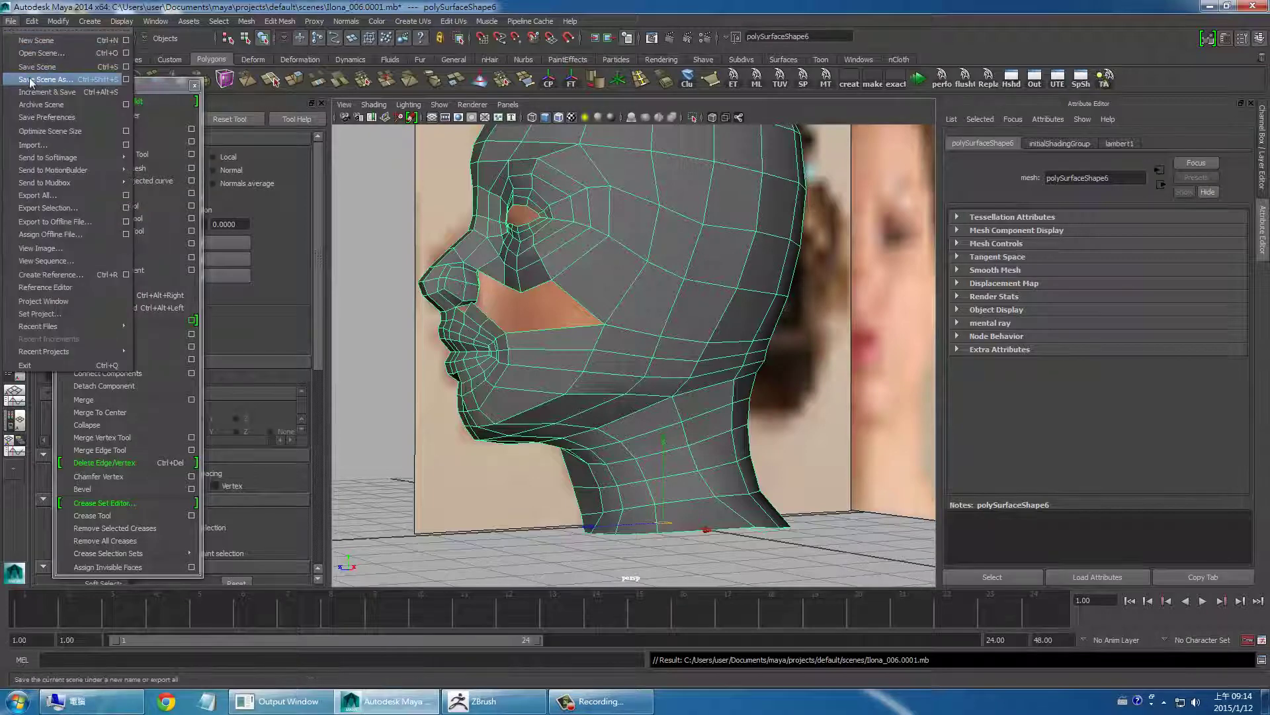
left_click(46, 66)
key("space")
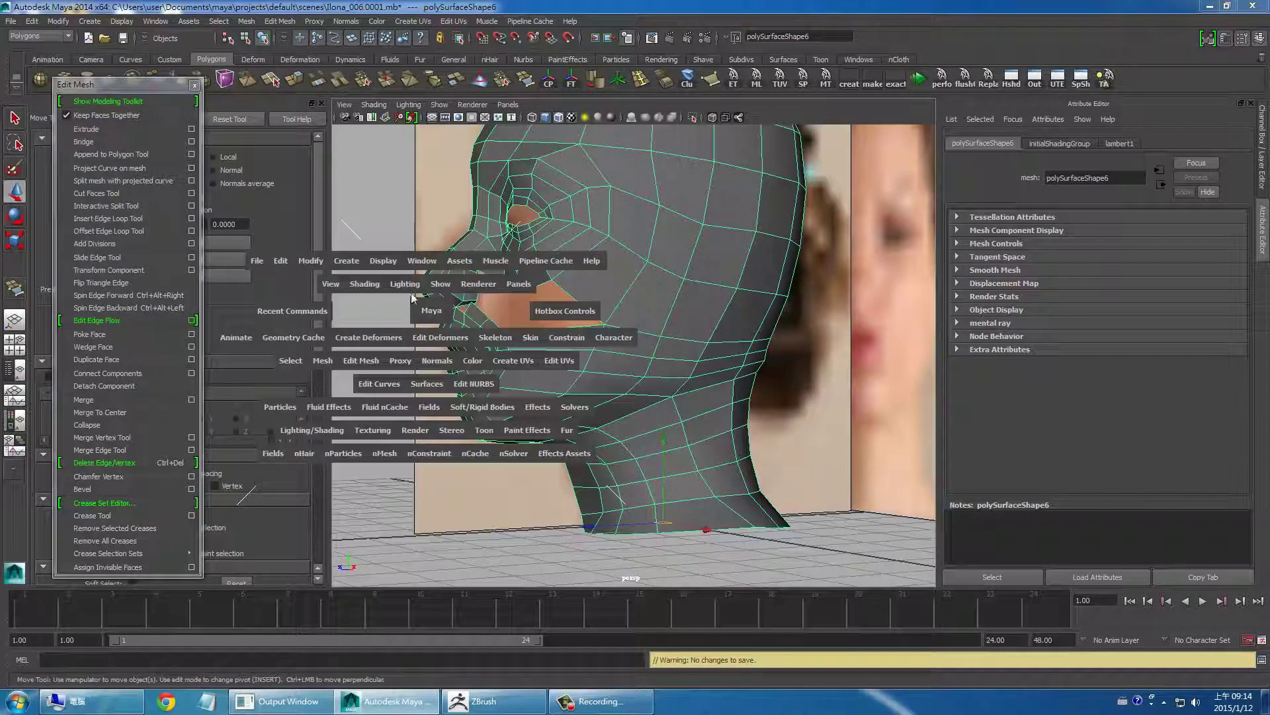
left_click(324, 361)
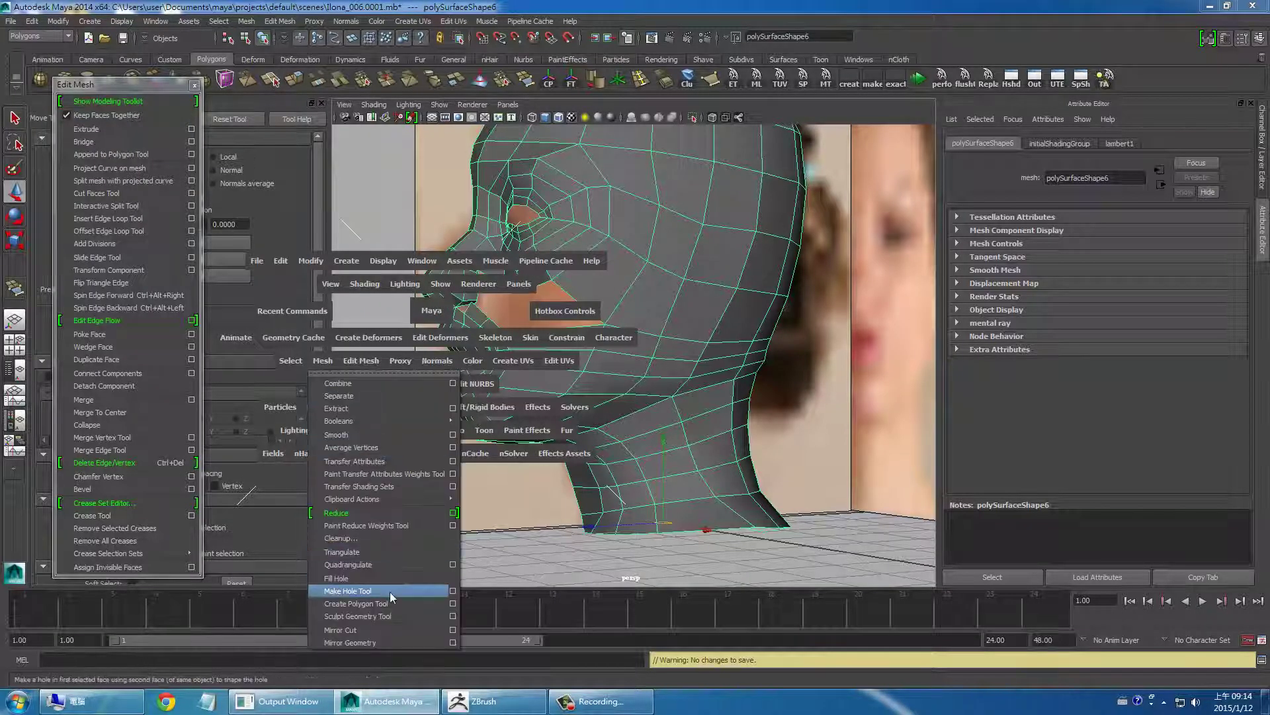
Step: Relax the cheek with a Sculpt Geometry Tool stroke, then orbit around the head to inspect
left_click(451, 616)
left_click_drag(119, 84, 397, 625)
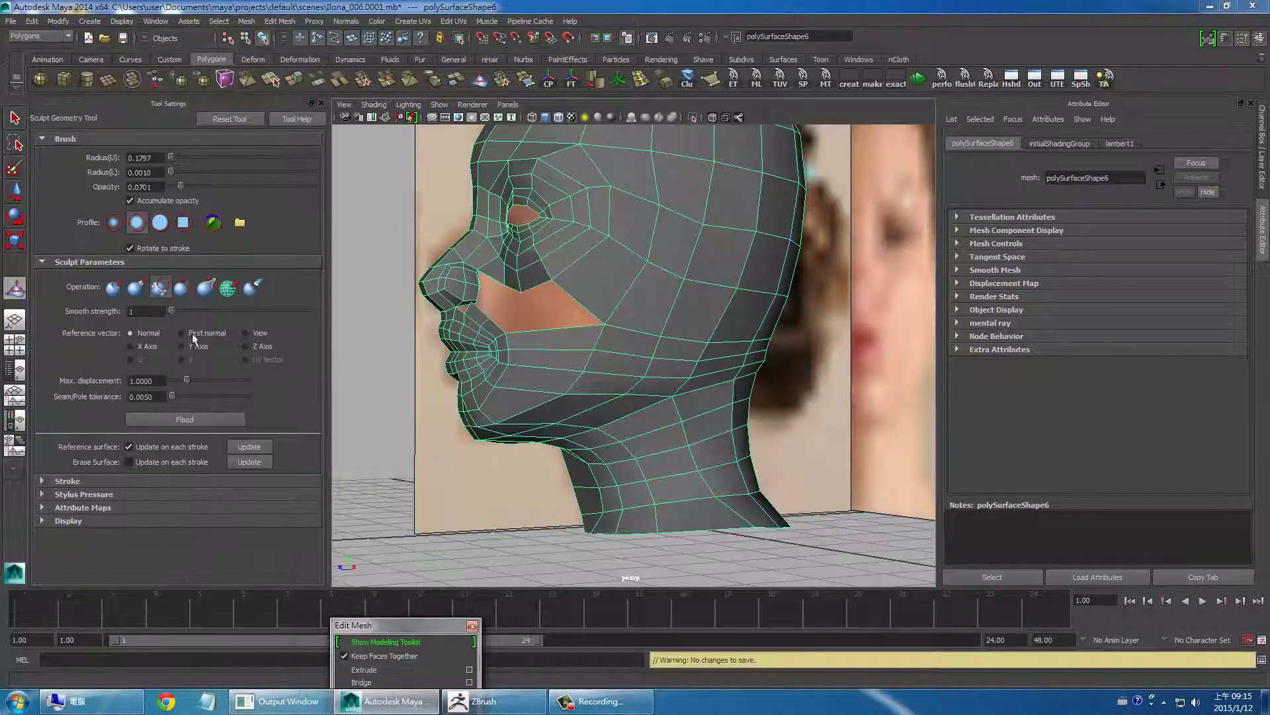
left_click(182, 288)
left_click_drag(643, 353, 664, 359)
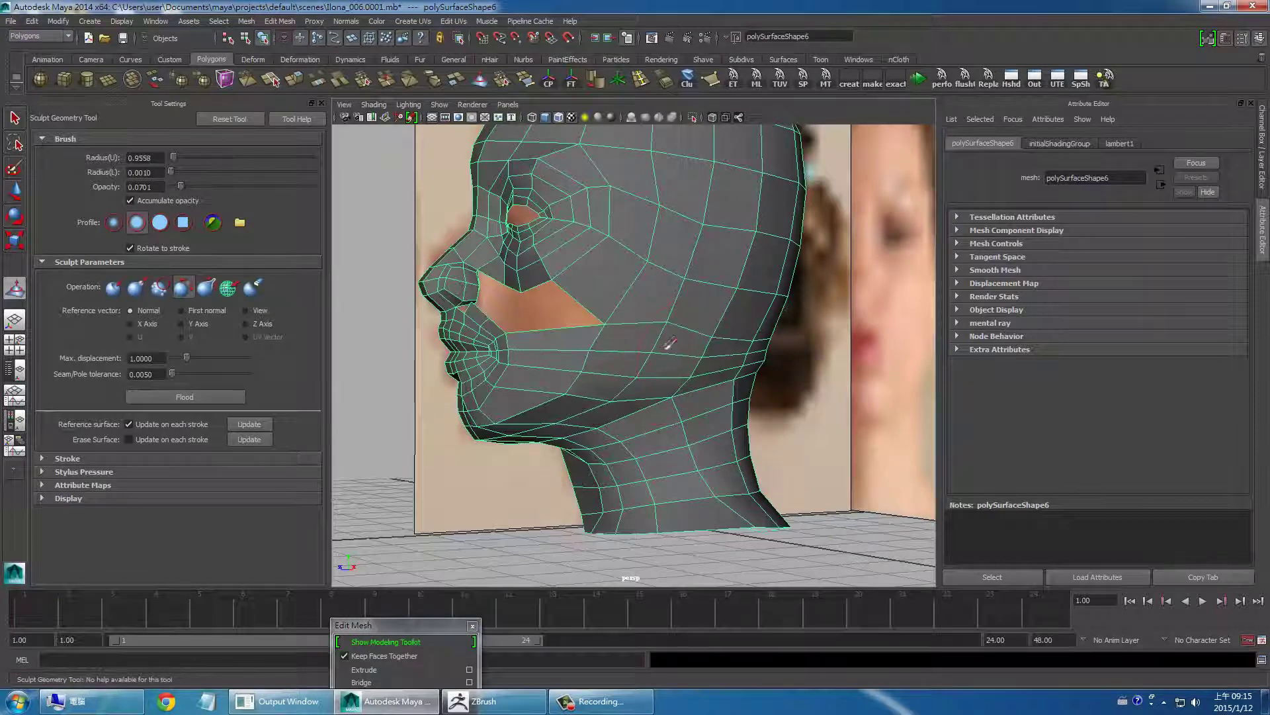
mouse_move(718, 391)
left_mouse_down("alt")
mouse_move(618, 381)
mouse_move(711, 356)
left_mouse_up("alt")
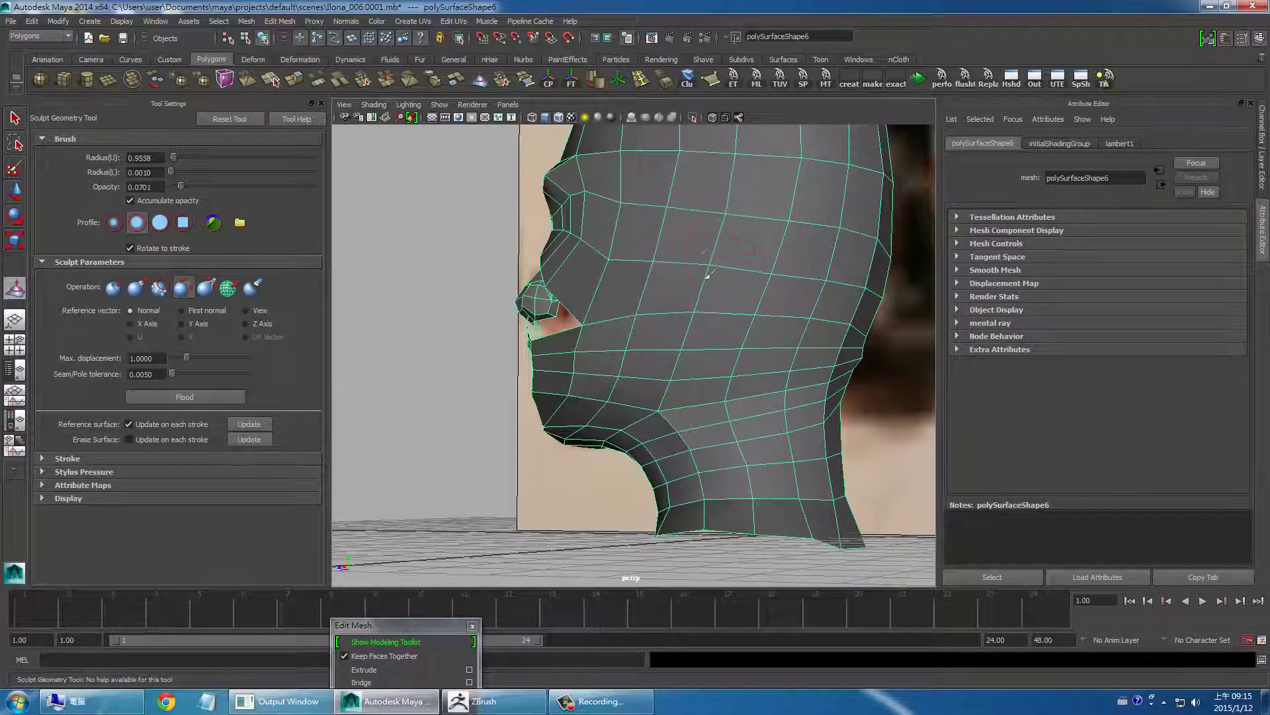
key("f")
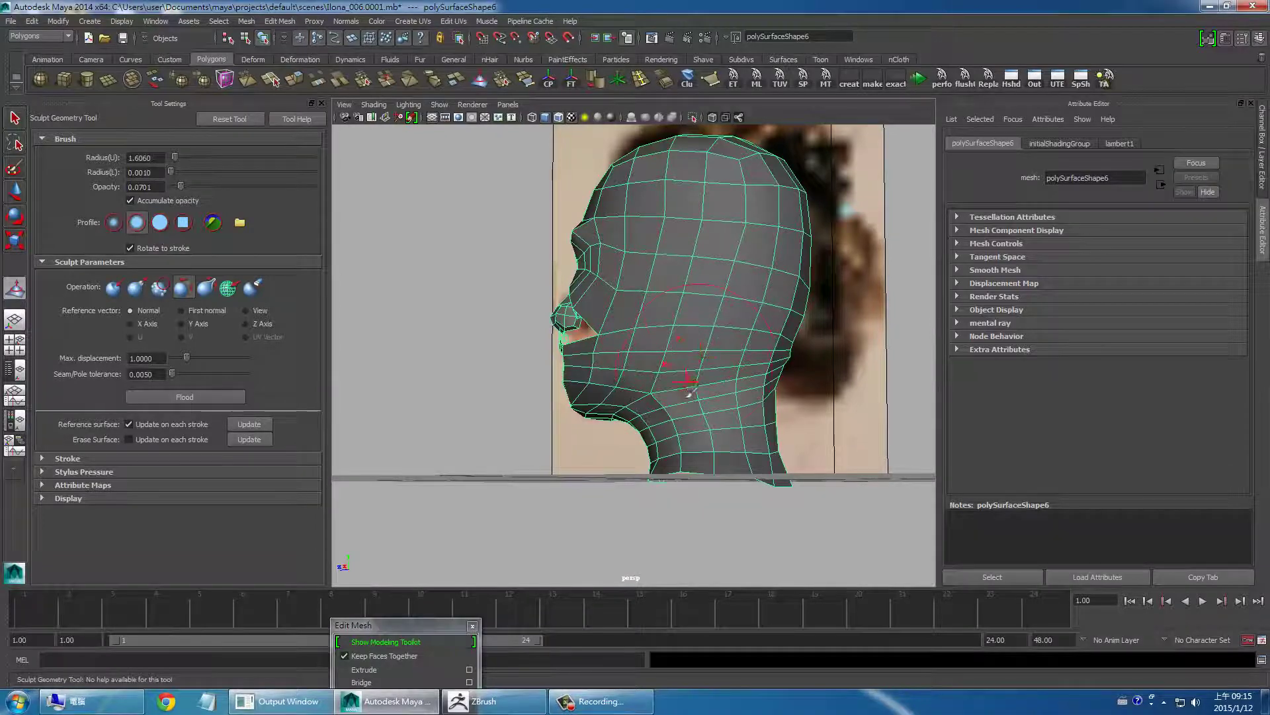
mouse_move(688, 390)
left_mouse_down("alt")
mouse_move(595, 361)
mouse_move(675, 364)
mouse_move(536, 407)
left_mouse_up("alt")
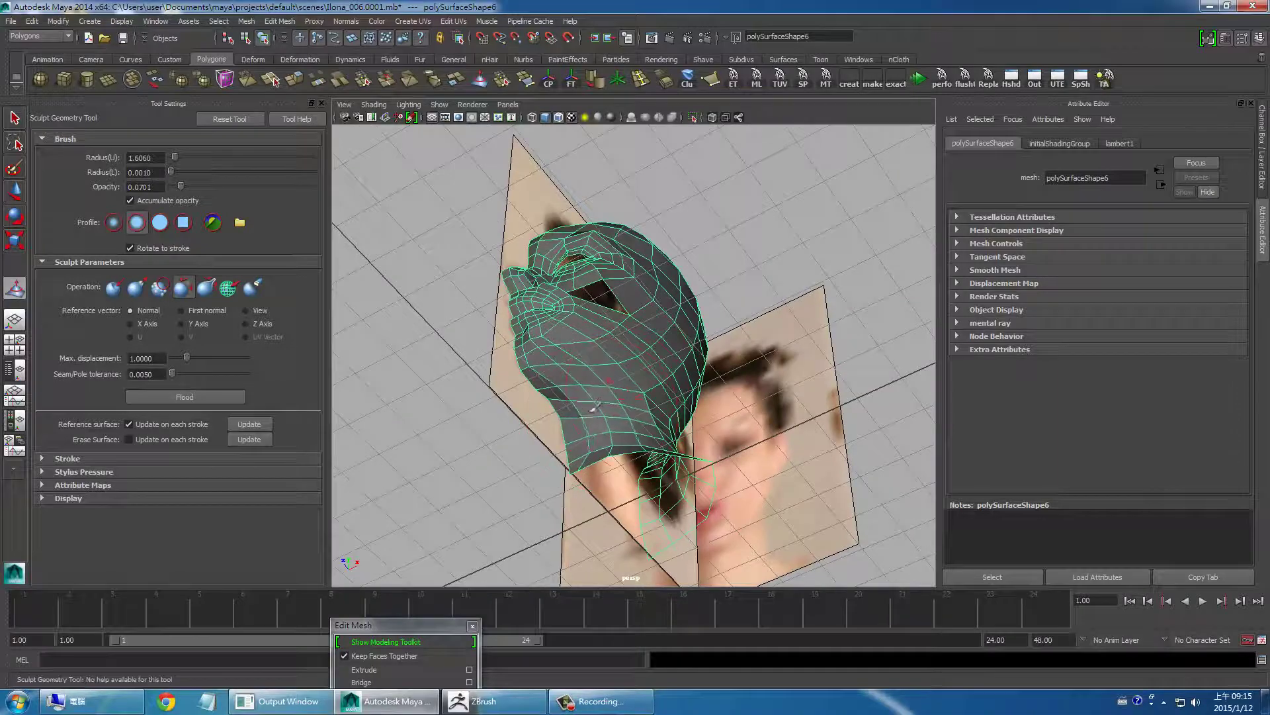
left_click_drag(610, 394, 585, 289, "alt")
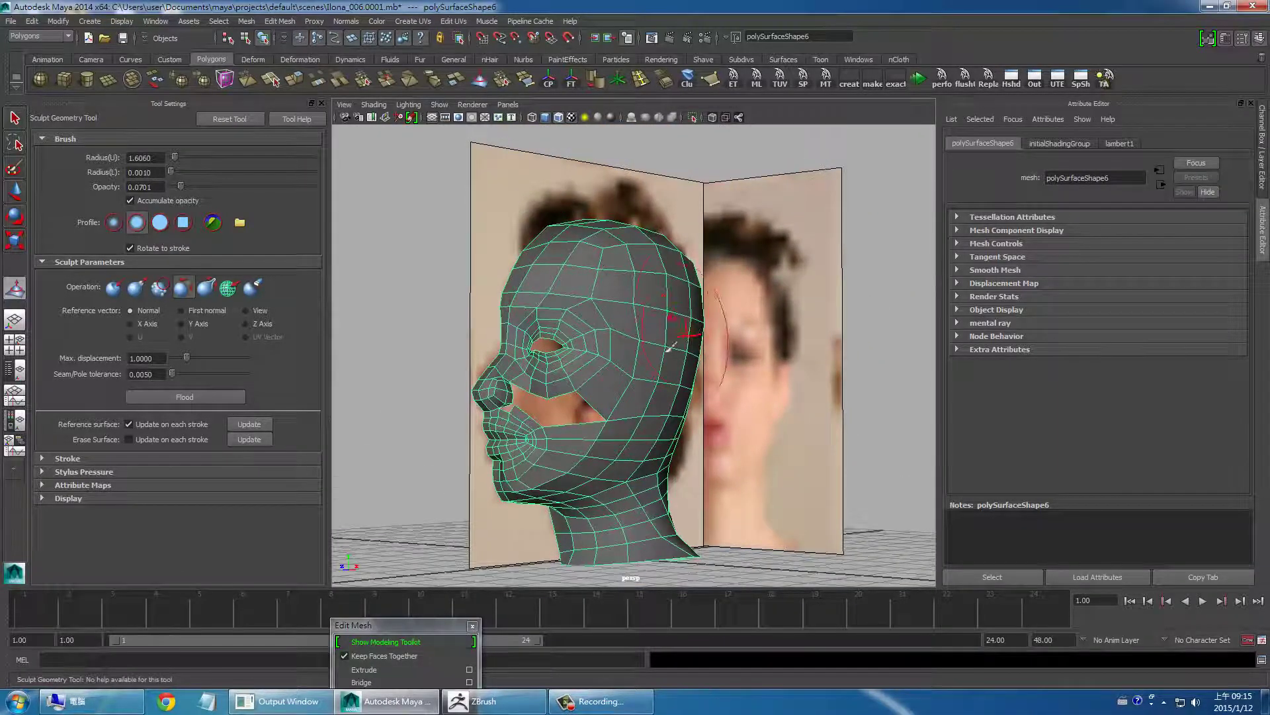
mouse_move(669, 346)
left_mouse_down("alt")
mouse_move(690, 326)
mouse_move(618, 334)
mouse_move(763, 384)
mouse_move(794, 411)
mouse_move(776, 448)
mouse_move(739, 401)
left_mouse_up("alt")
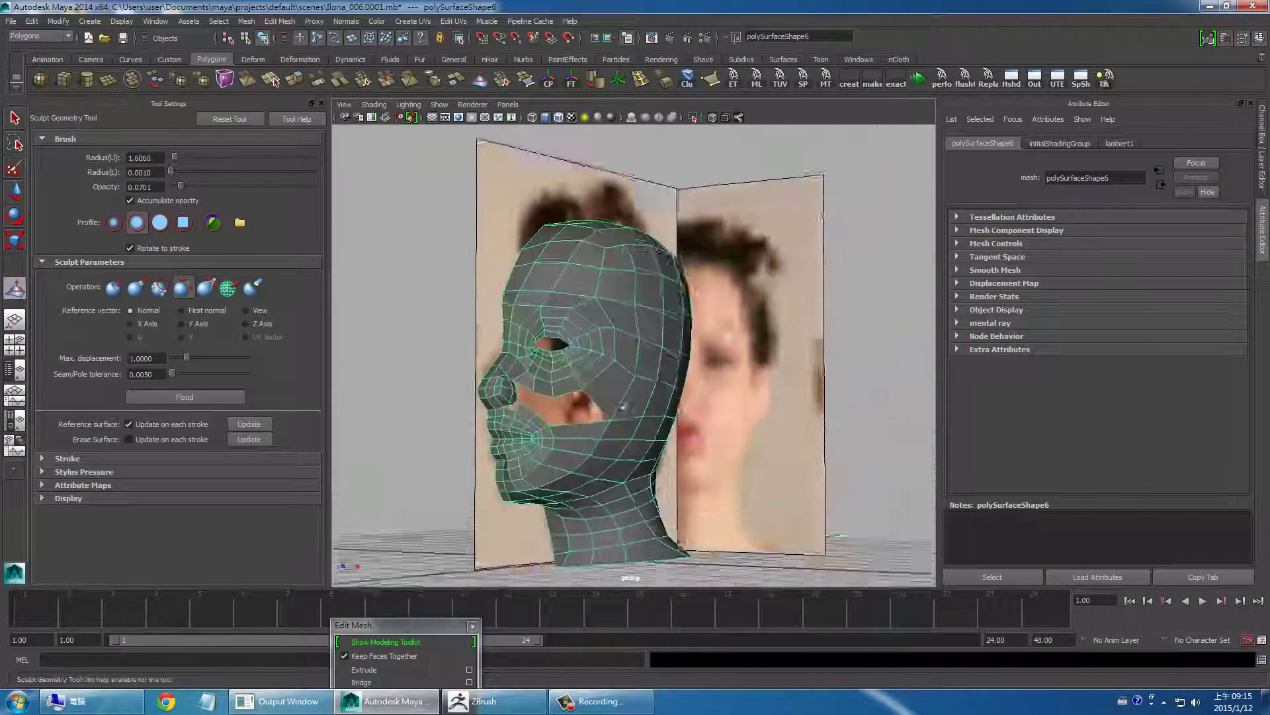
Step: Leave sculpting and zoom in close on the cheek hole beside the nose
key("q")
scroll(739, 401, "up", 5)
scroll(739, 400, "down", 3)
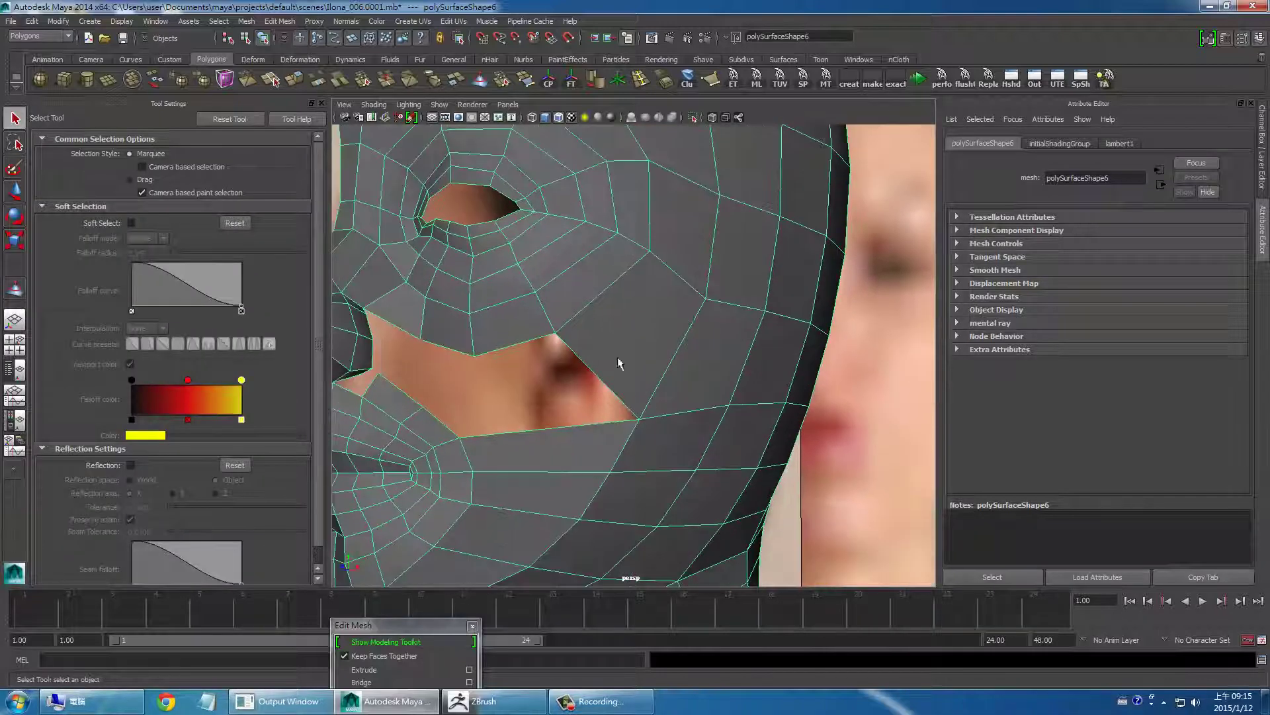
scroll(661, 391, "down", 3)
left_click_drag(543, 387, 462, 368, "alt")
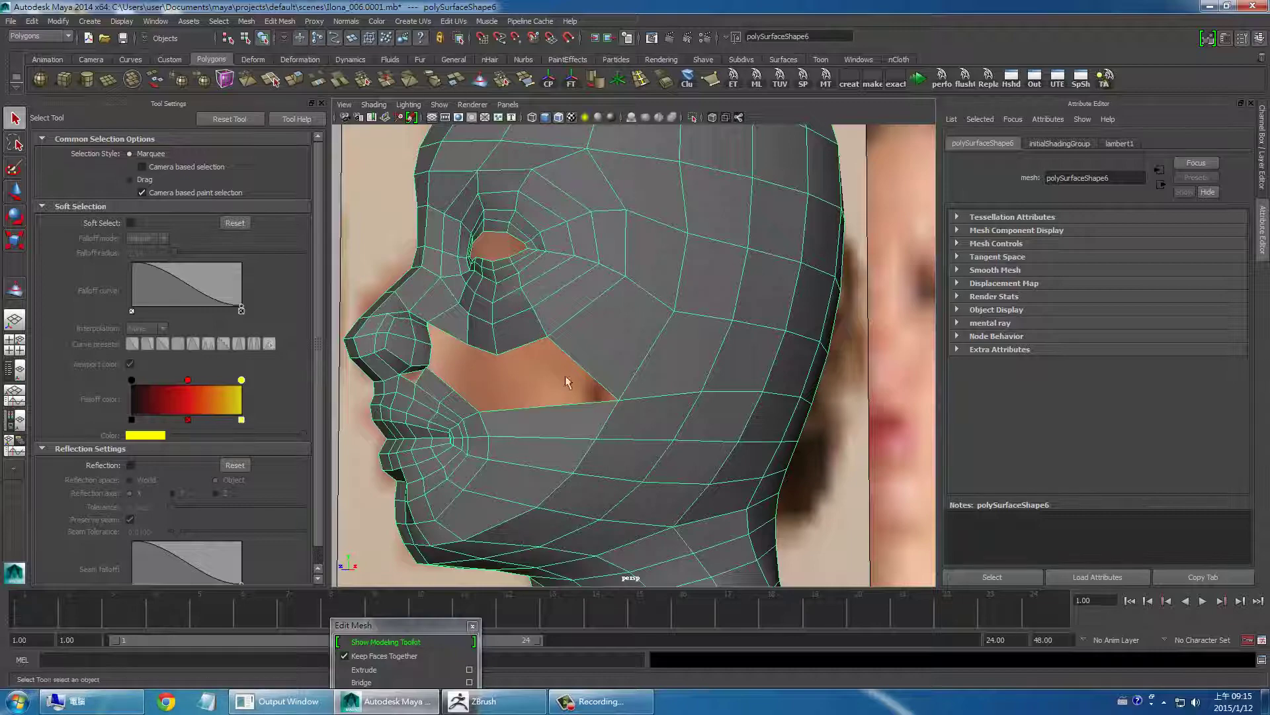
mouse_move(566, 382)
right_mouse_down("alt")
mouse_move(482, 383)
mouse_move(615, 400)
mouse_move(463, 400)
right_mouse_up("alt")
left_click_drag(463, 401, 476, 397, "alt")
right_click_drag(476, 397, 529, 394, "alt")
mouse_move(530, 393)
left_mouse_down("alt")
mouse_move(515, 387)
mouse_move(527, 369)
mouse_move(529, 384)
left_mouse_up("alt")
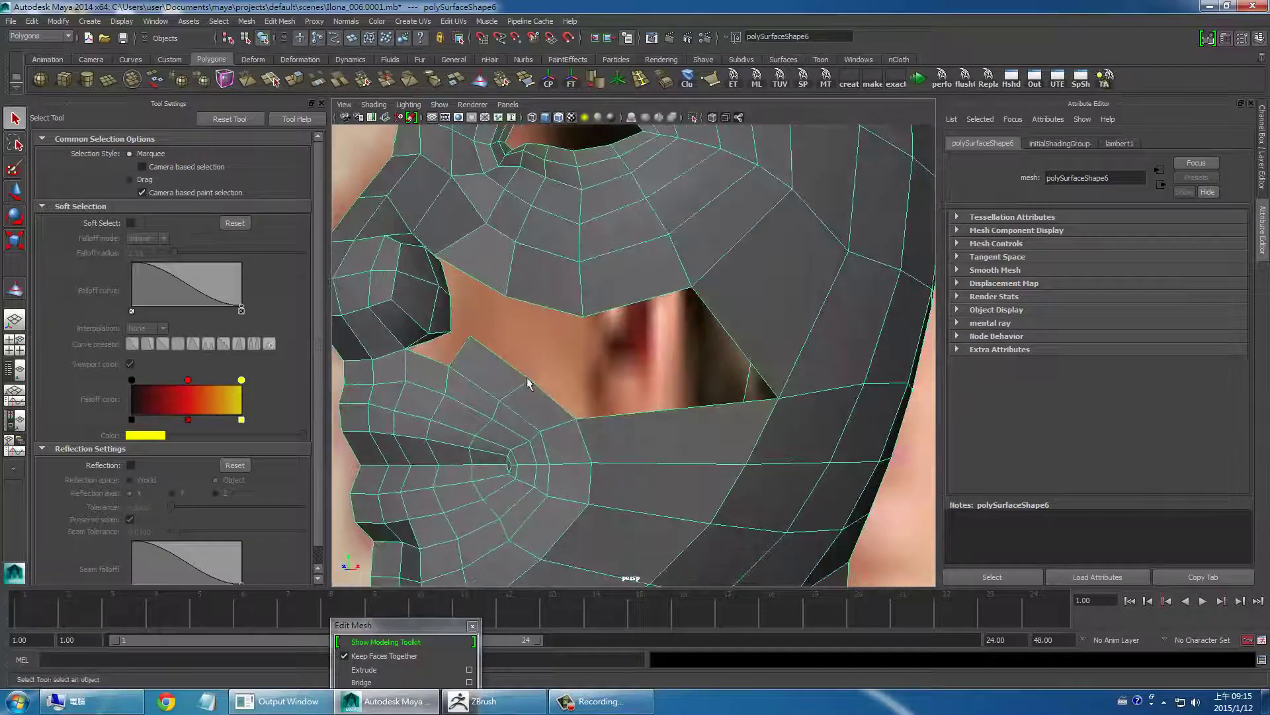
Step: Append a face between two border edges to partly close the upper cheek hole
key("space")
left_click(461, 472)
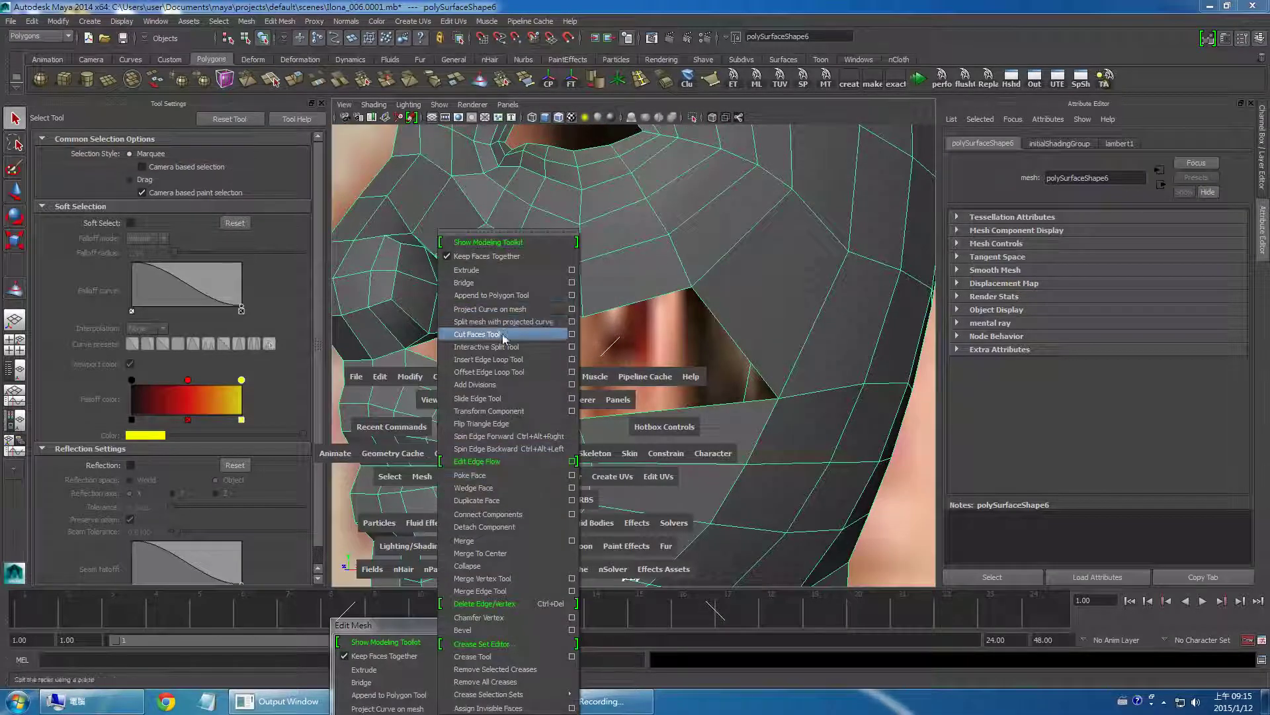
left_click(503, 306)
left_click(502, 362)
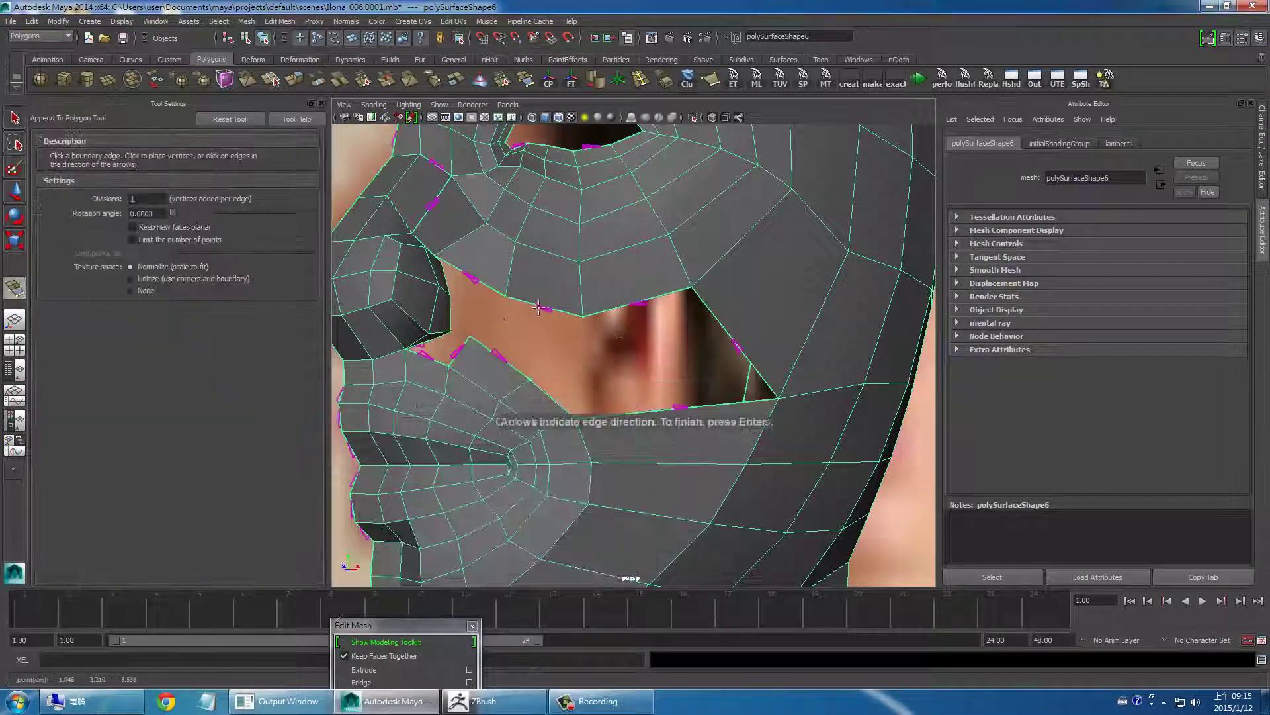
left_click(539, 307)
key("Return")
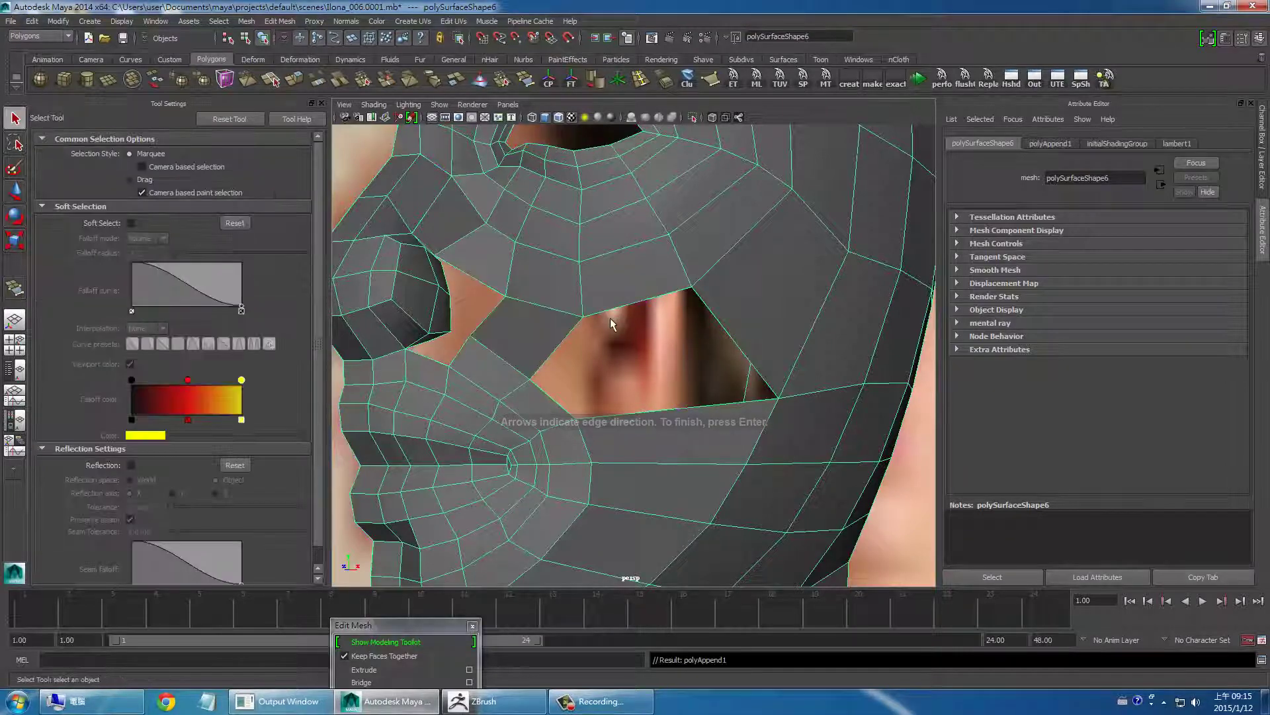
mouse_move(610, 318)
left_mouse_down("alt")
mouse_move(579, 432)
mouse_move(579, 419)
left_mouse_up("alt")
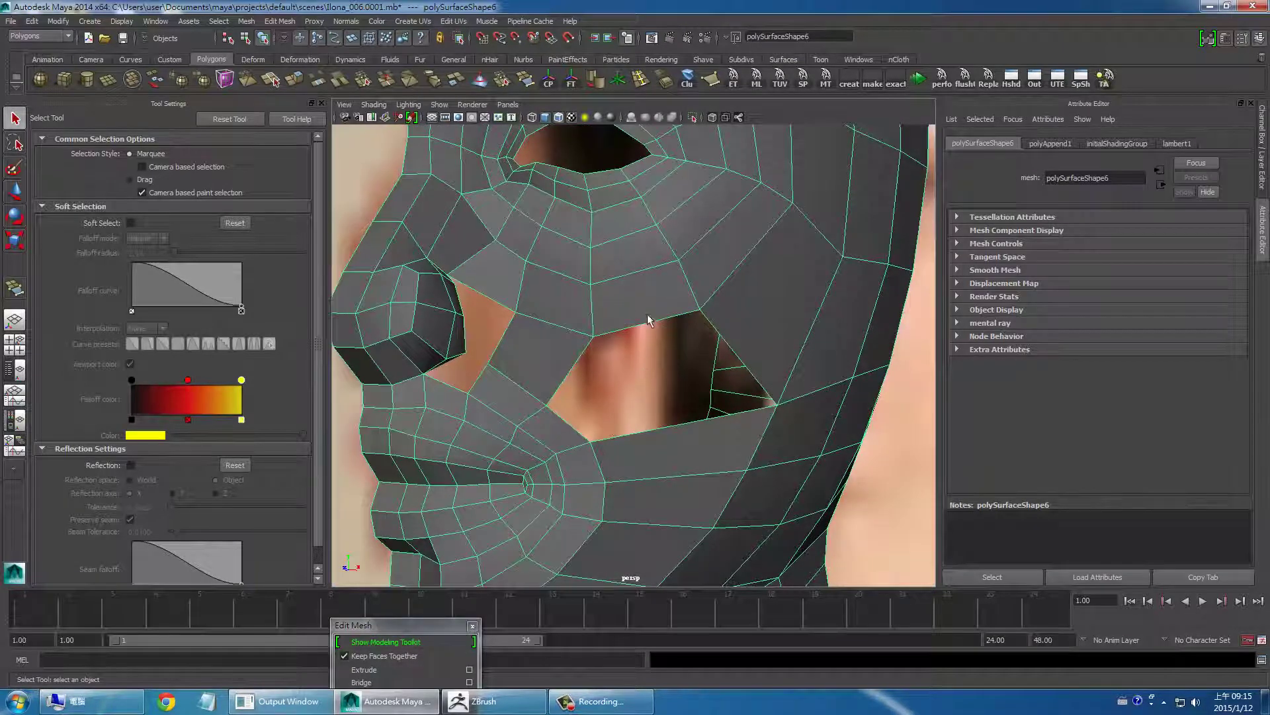
key("space")
Step: Insert a new edge loop across the cheek
left_click(581, 388)
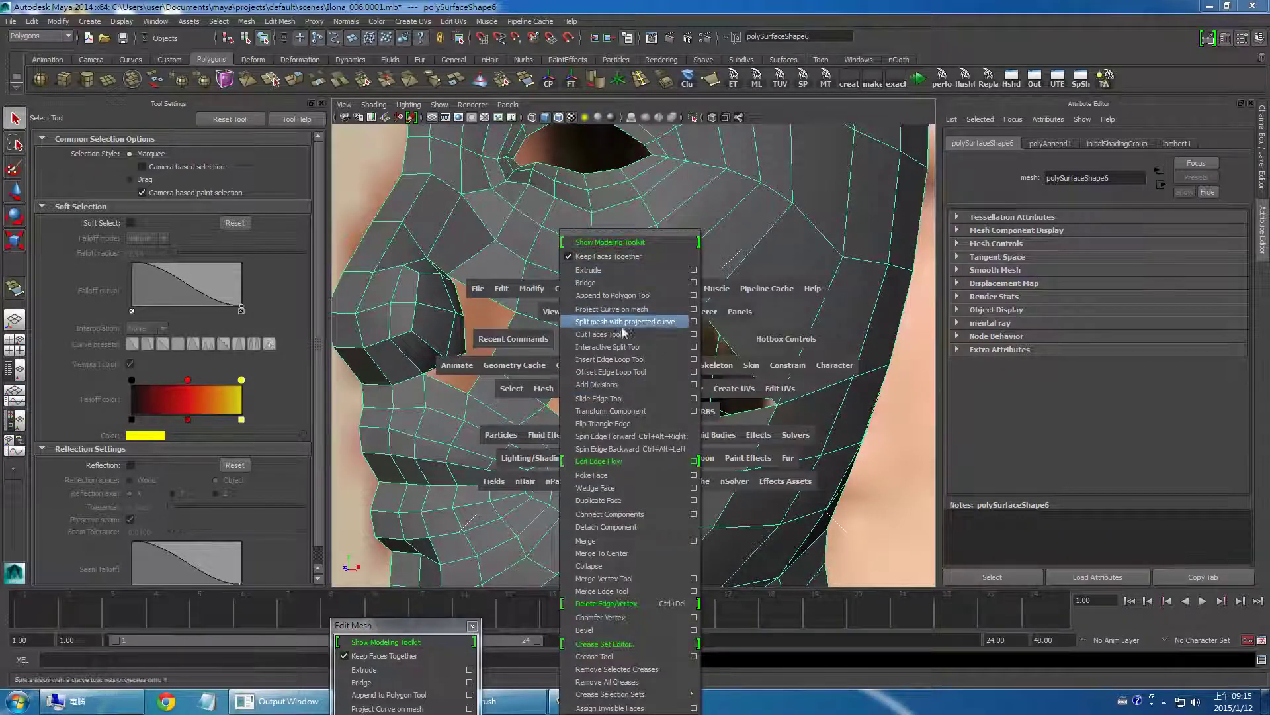
left_click(621, 359)
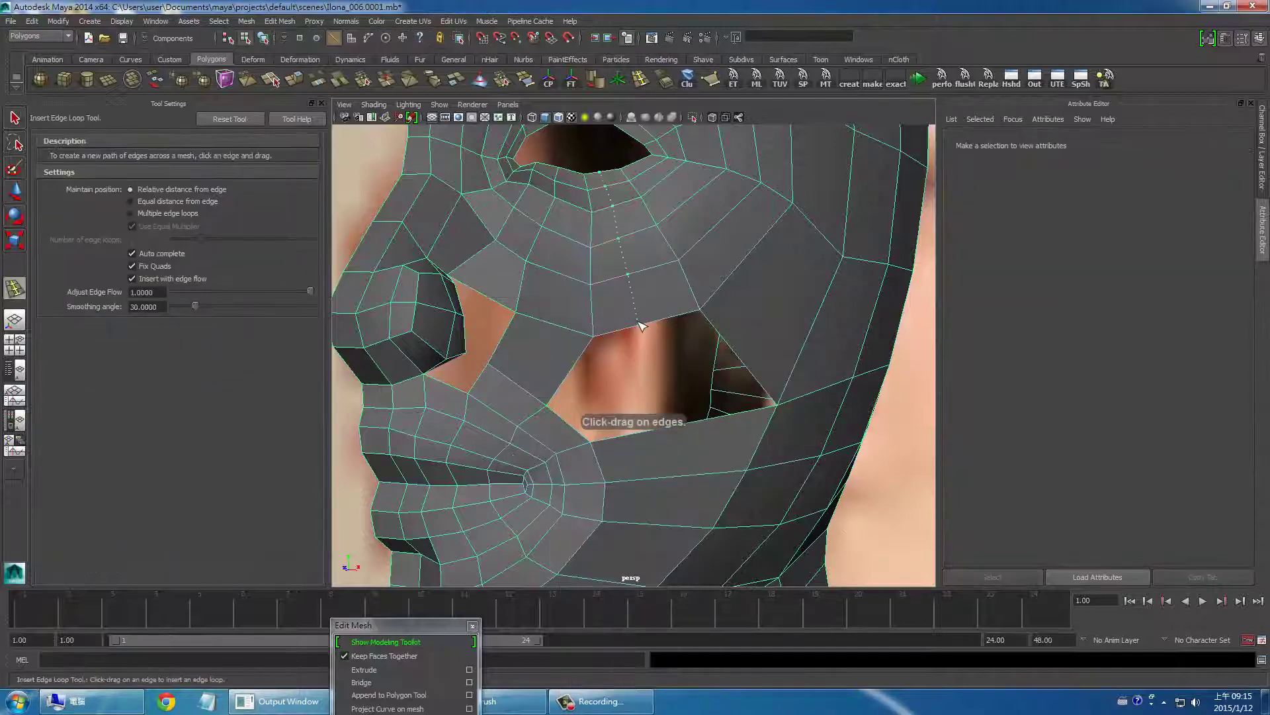
left_click(641, 325)
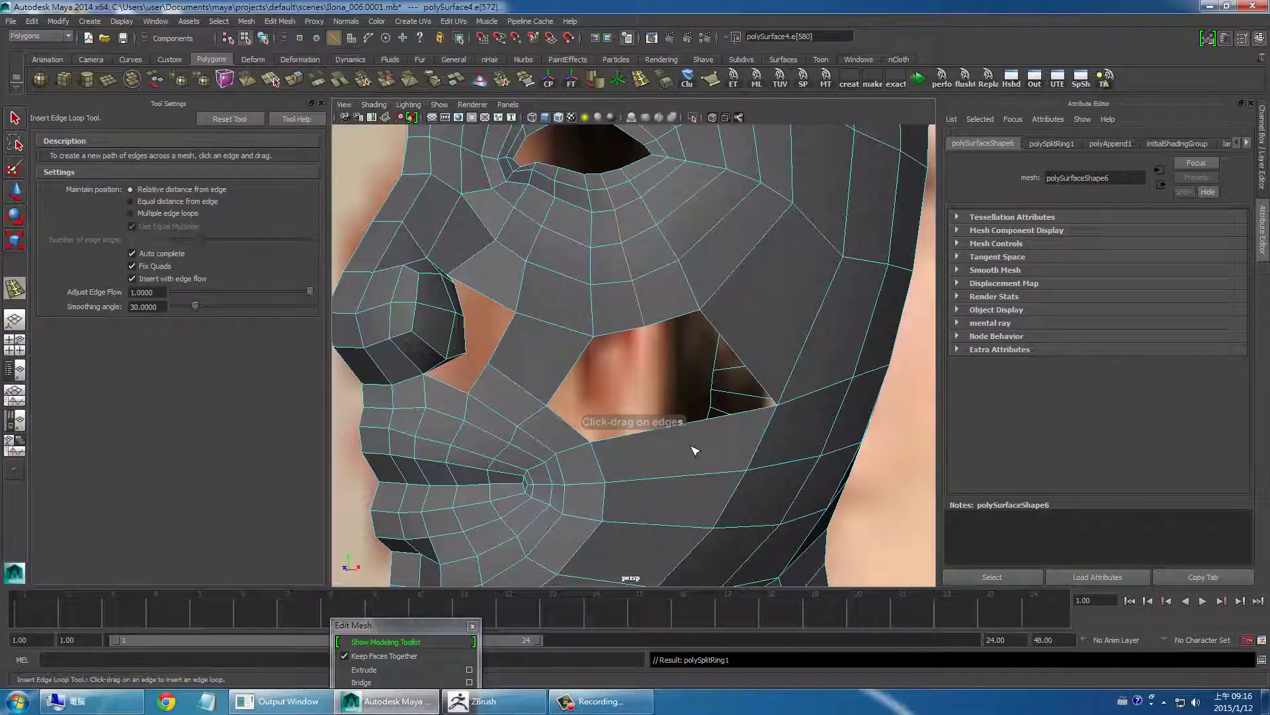
mouse_move(709, 440)
left_mouse_down("alt")
mouse_move(649, 470)
mouse_move(652, 358)
left_mouse_up("alt")
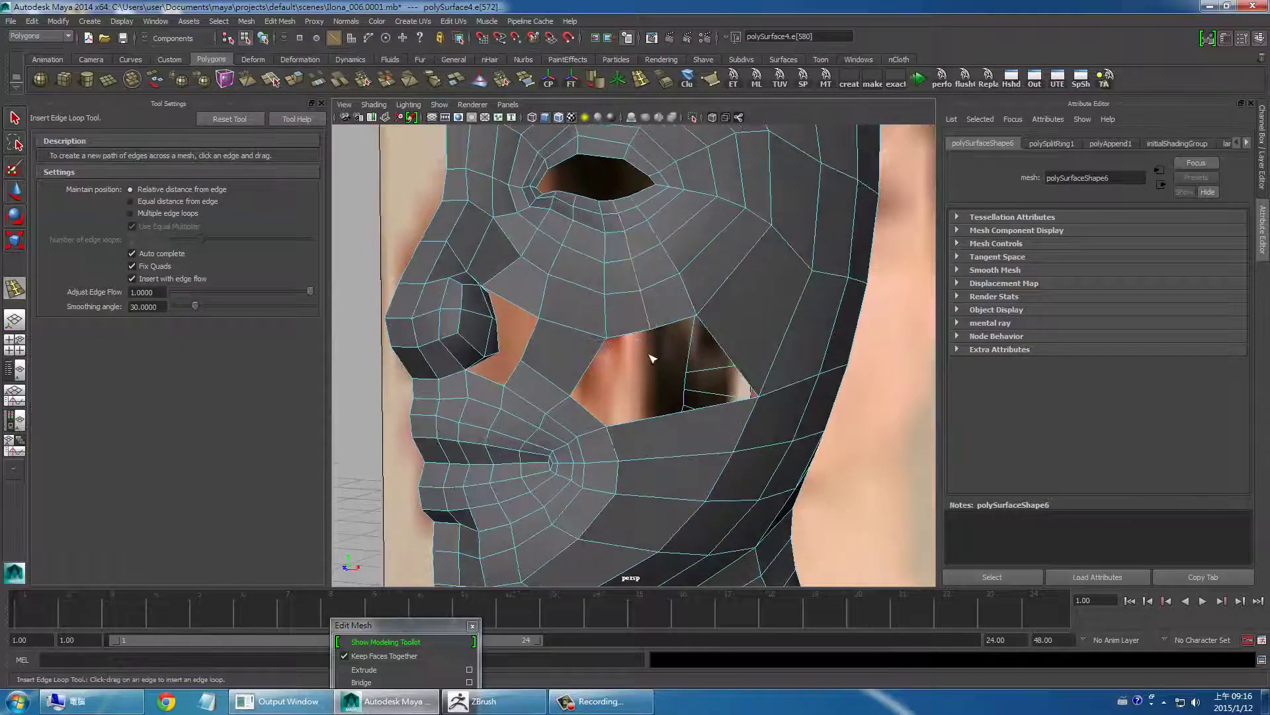
mouse_move(722, 482)
left_mouse_down("alt")
mouse_move(632, 533)
mouse_move(647, 361)
left_mouse_up("alt")
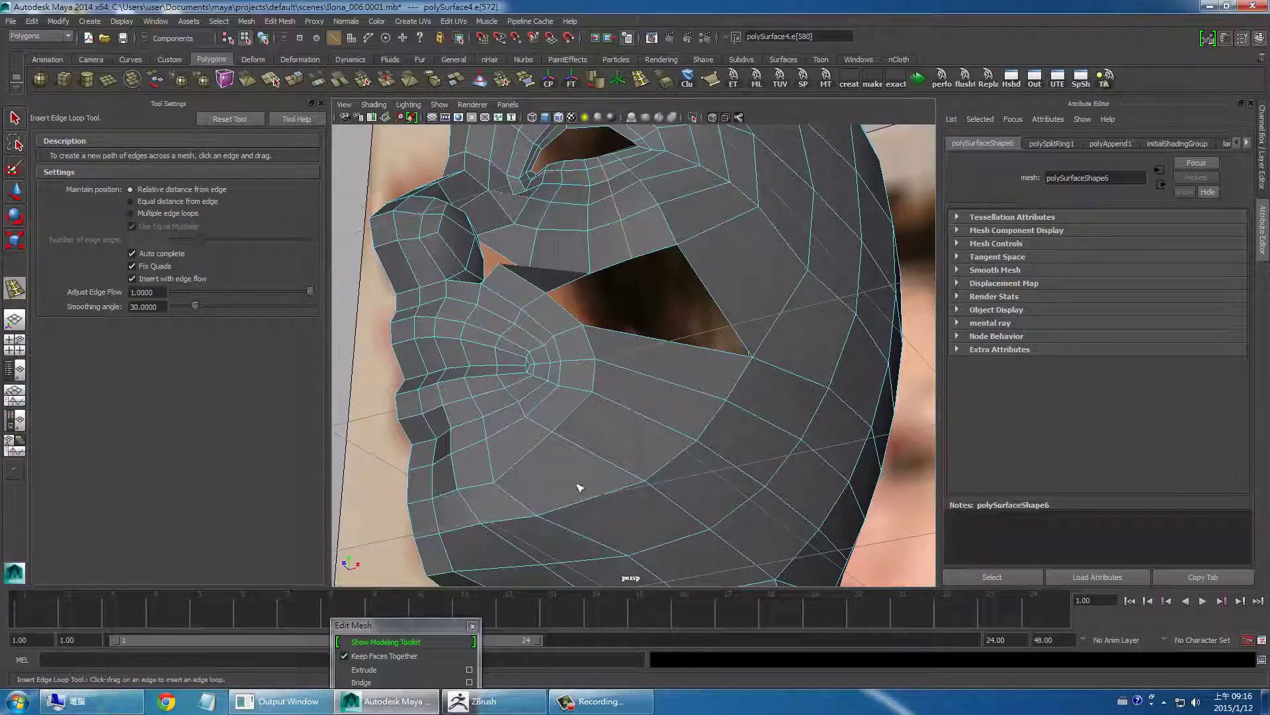
mouse_move(622, 440)
left_mouse_down("alt")
mouse_move(558, 504)
mouse_move(578, 506)
mouse_move(587, 488)
left_mouse_up("alt")
Step: Append two faces to fill the left part and the remaining triangular cheek hole
key("space")
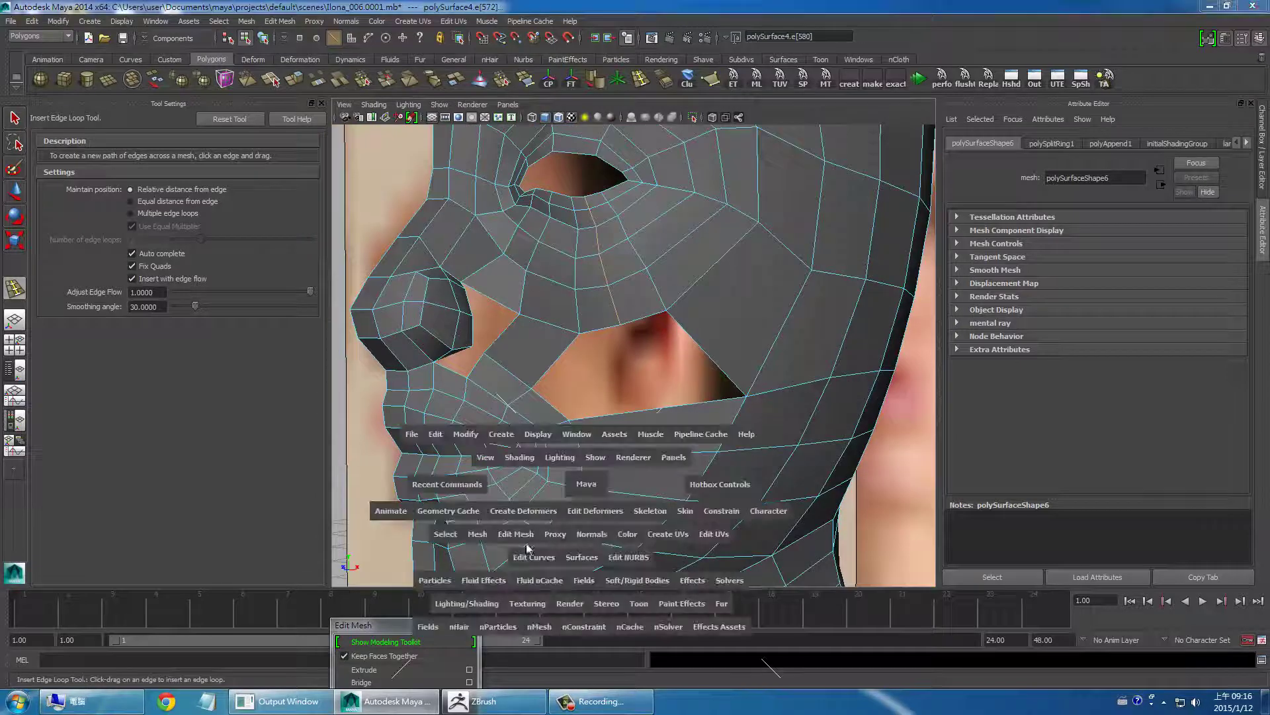
left_click_drag(518, 539, 529, 106)
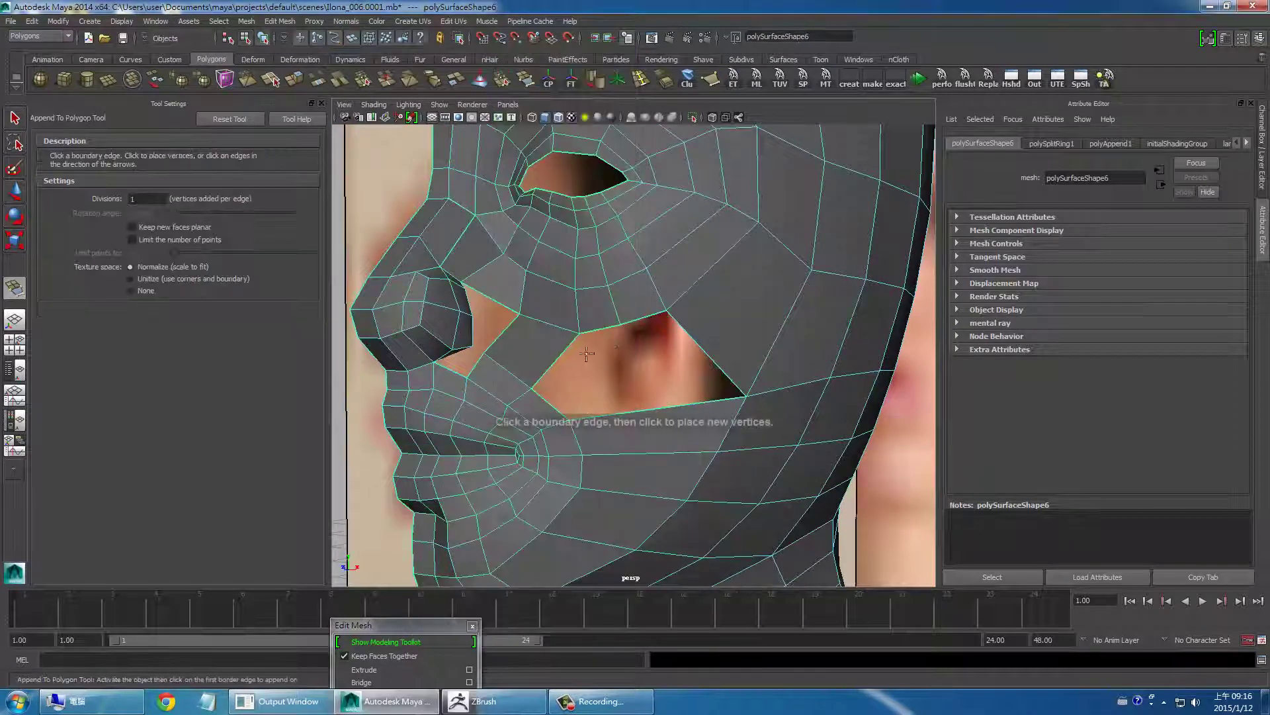
left_click(559, 398)
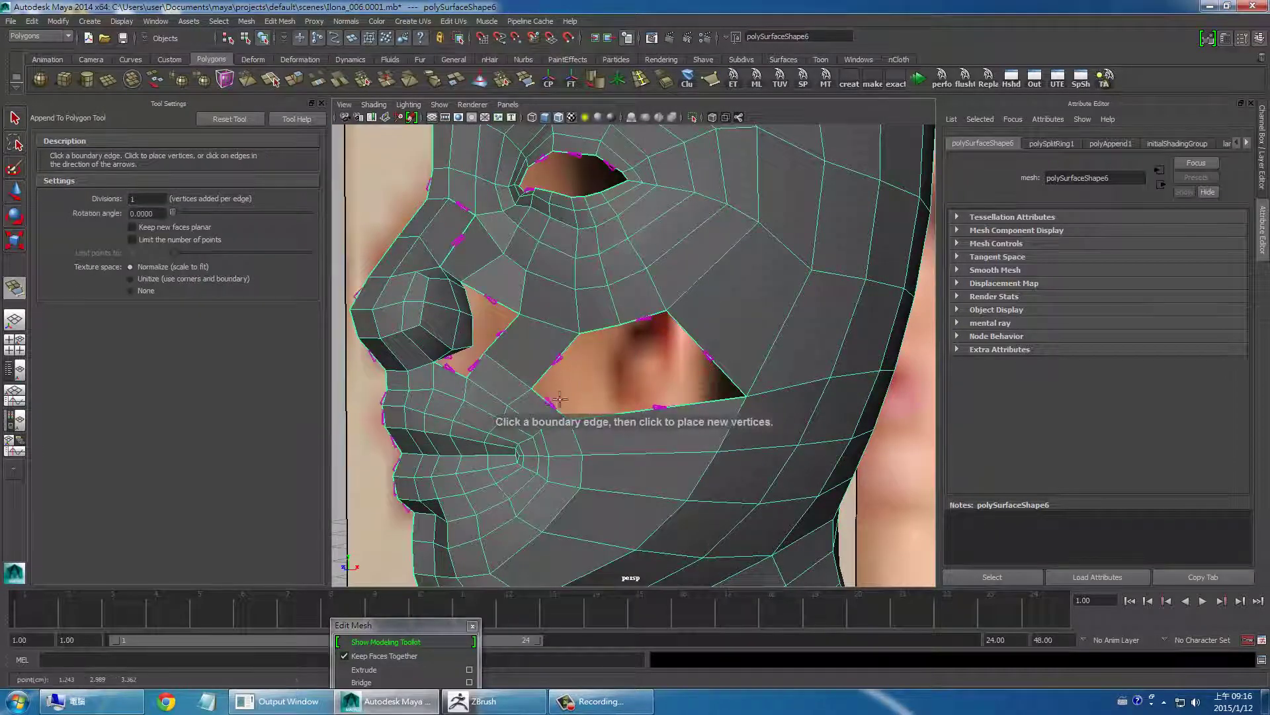
left_click(602, 328)
key("Return")
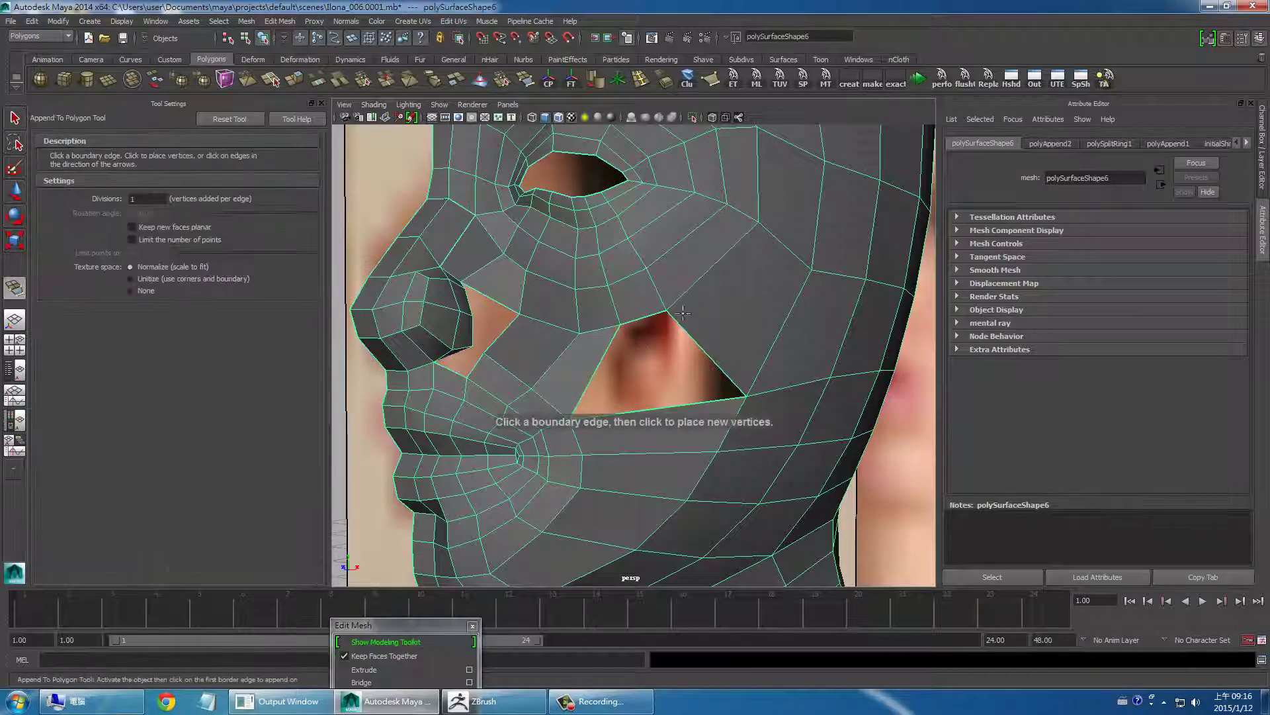
left_click(653, 407)
left_click(659, 336)
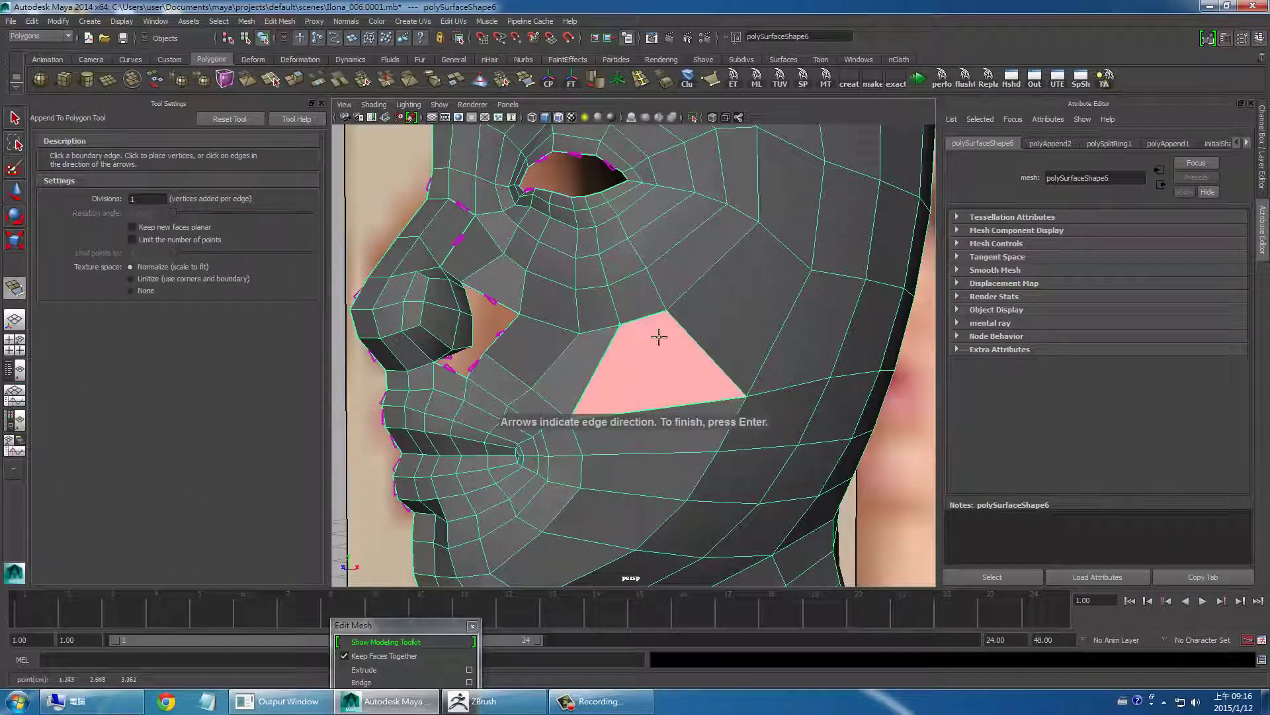
key("q")
scroll(659, 336, "up", 5)
scroll(607, 383, "down", 5)
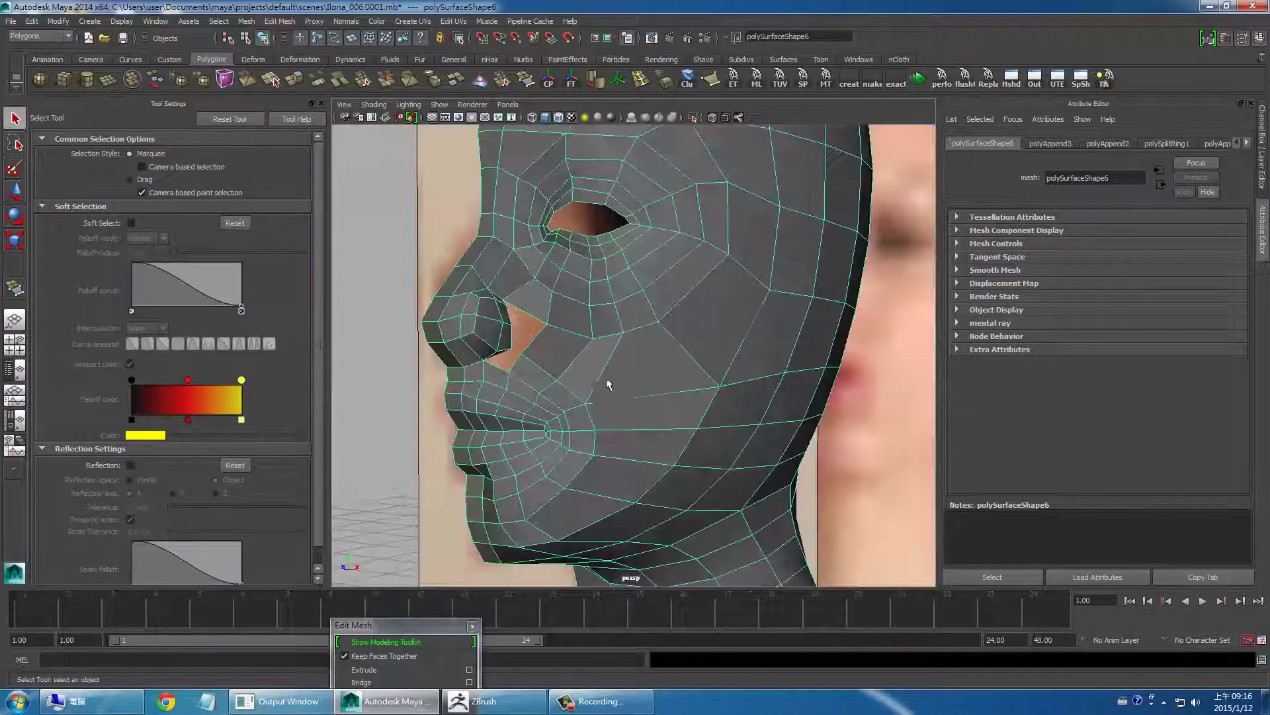
key("space")
Step: Start the Sculpt Geometry Tool on the head and resize the brush over the cheek
left_click(554, 440)
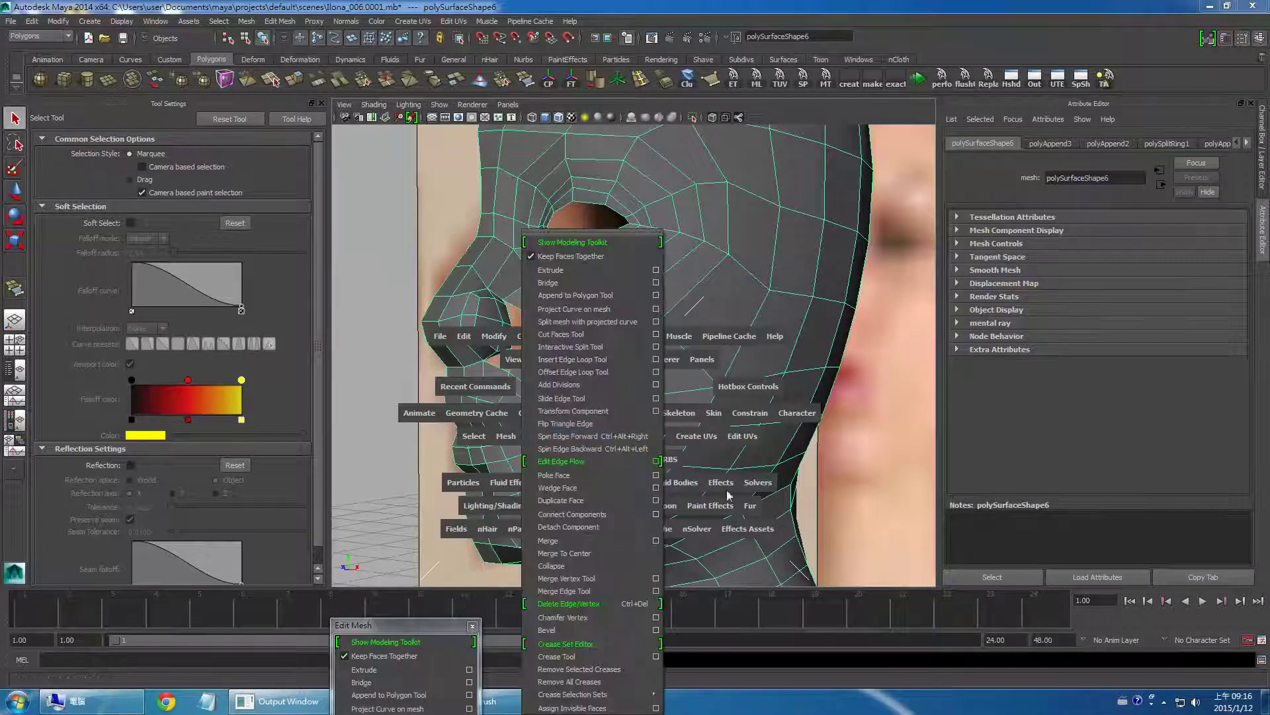
left_click(509, 437)
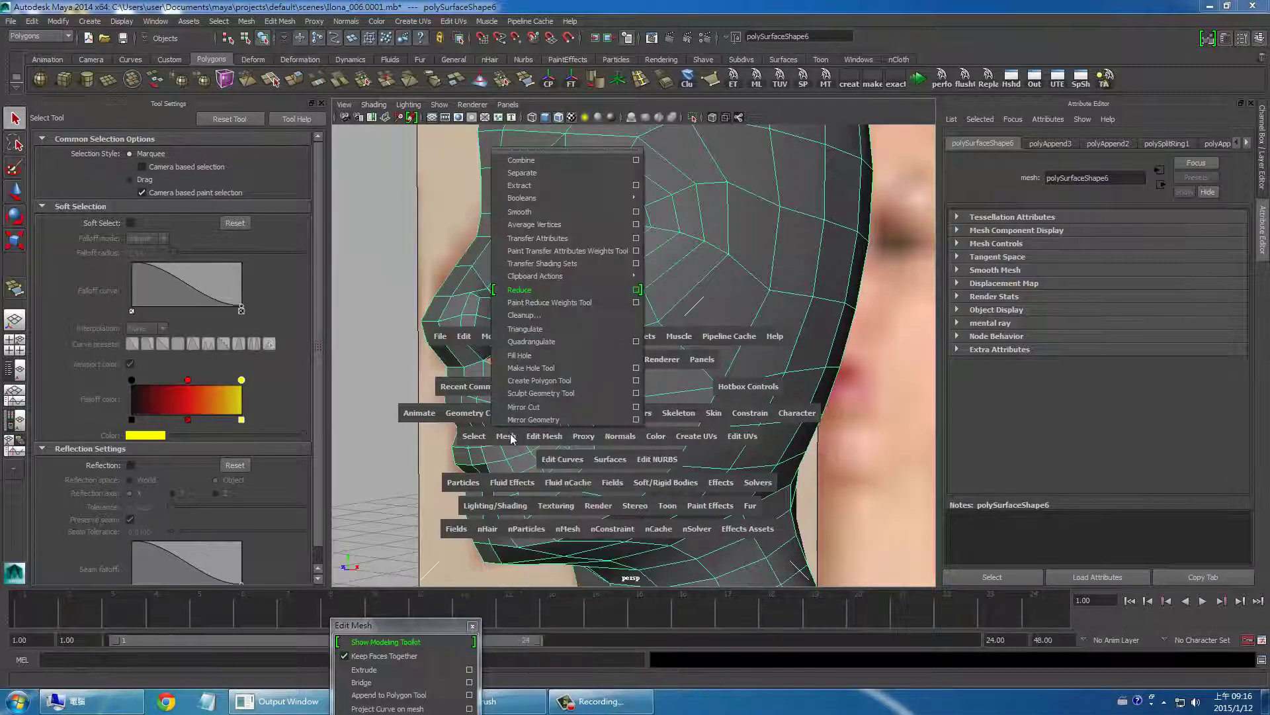
left_click(576, 393)
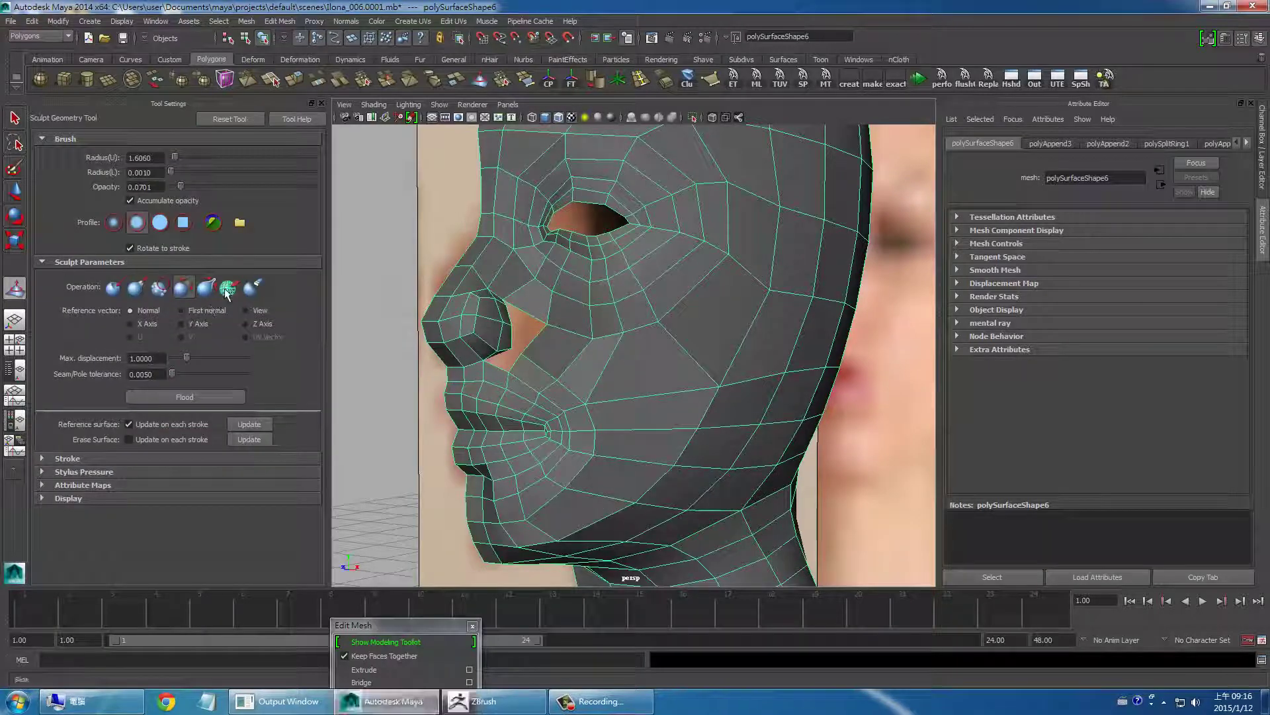
left_click(226, 291)
left_click(228, 291)
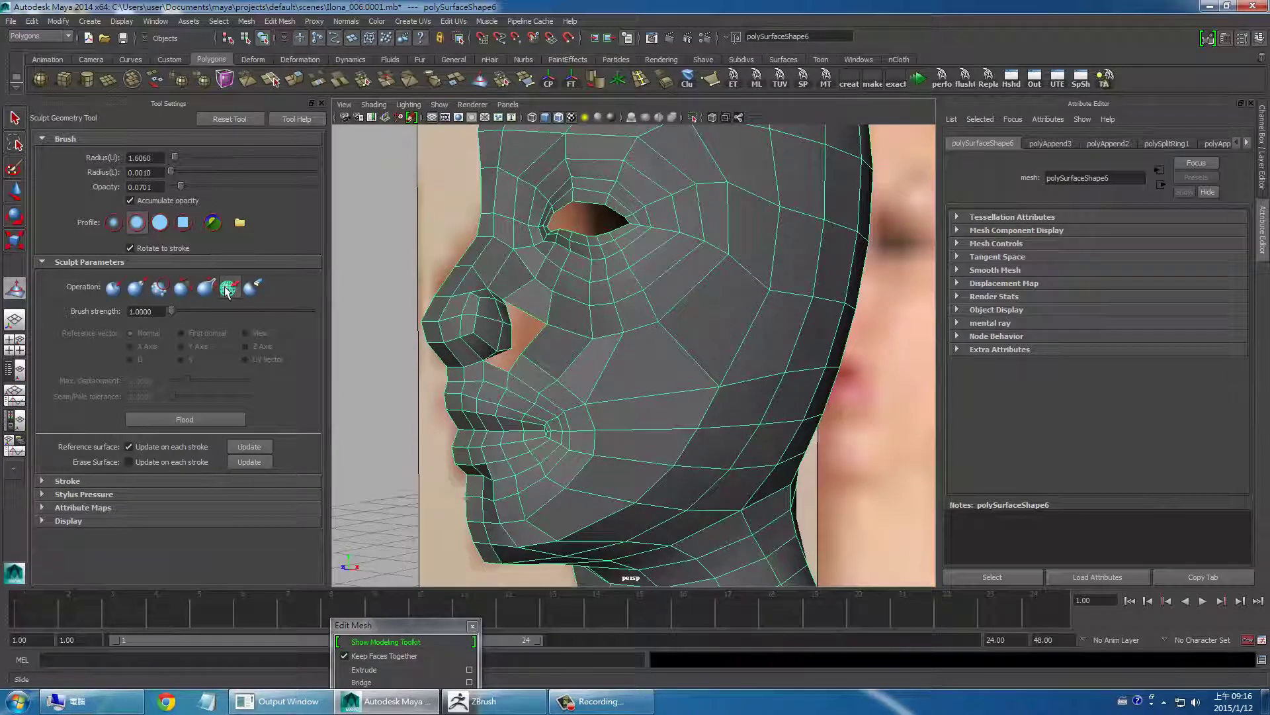
scroll(615, 402, "up", 2)
scroll(616, 402, "up", 2)
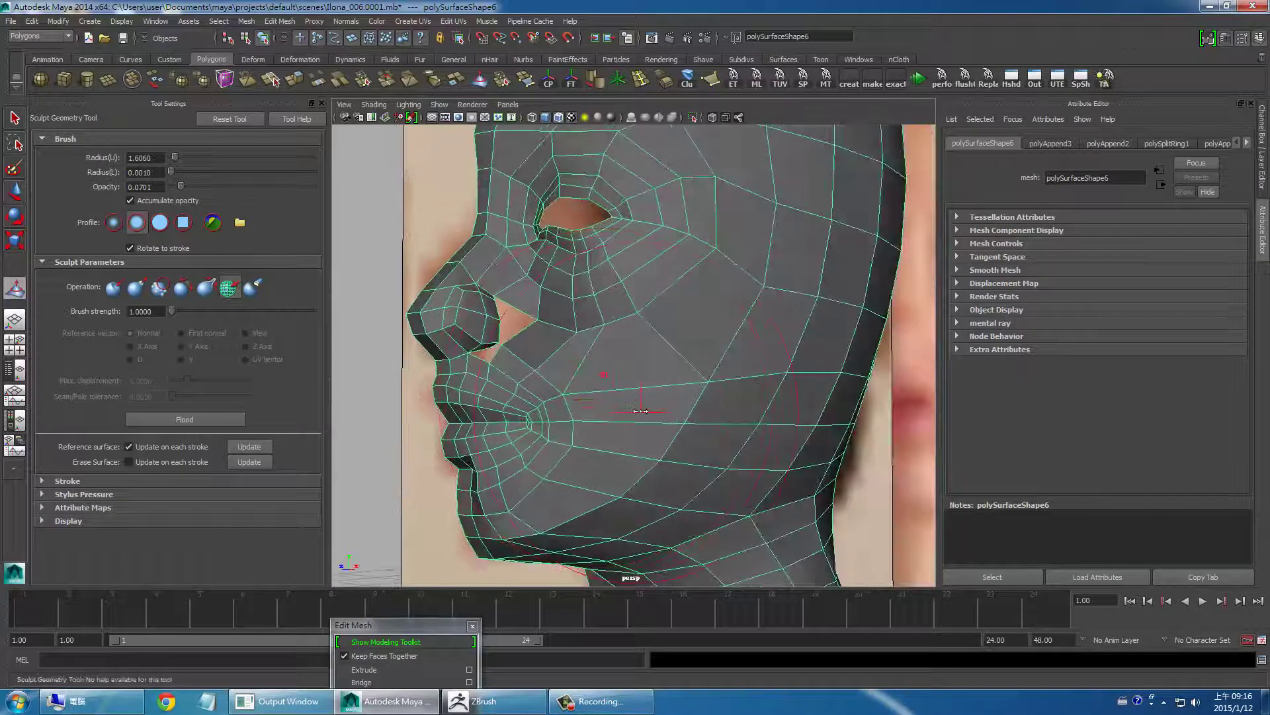
left_click_drag(640, 411, 584, 408)
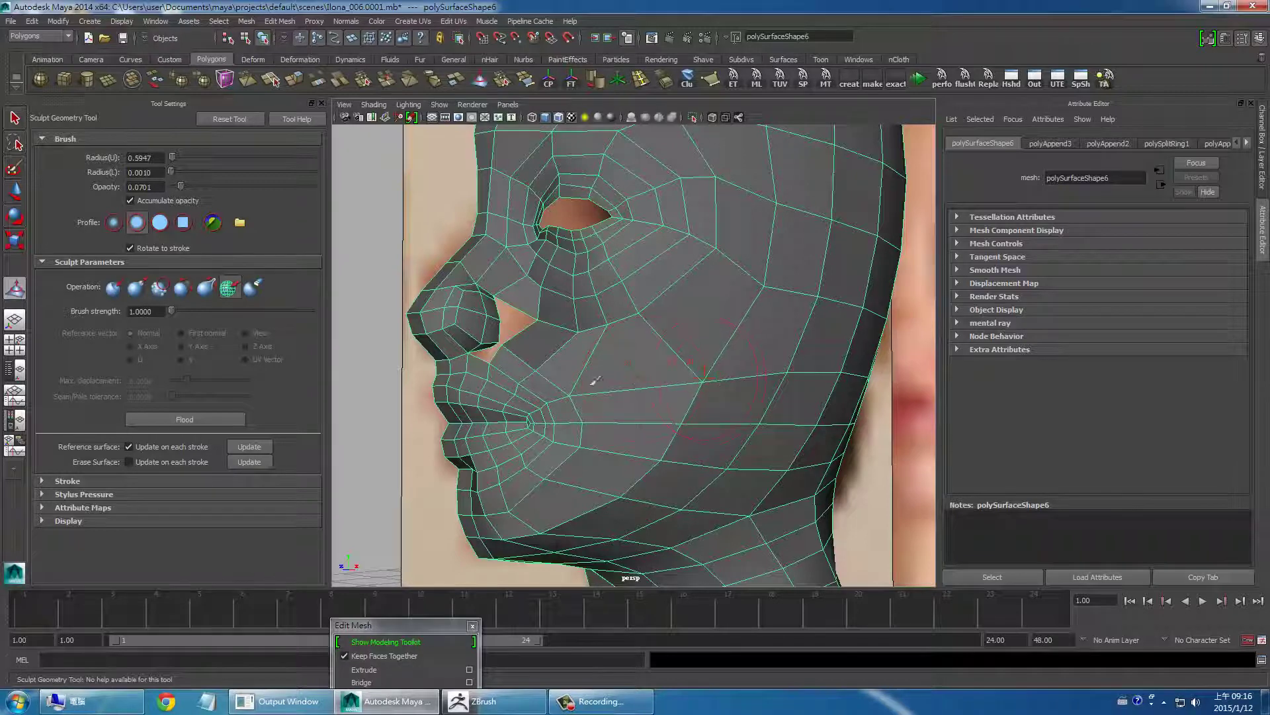
Step: Sculpt the cheek beside the mouth, then switch to an operation with Auto smooth strength 3
left_click_drag(594, 381, 615, 409, "alt")
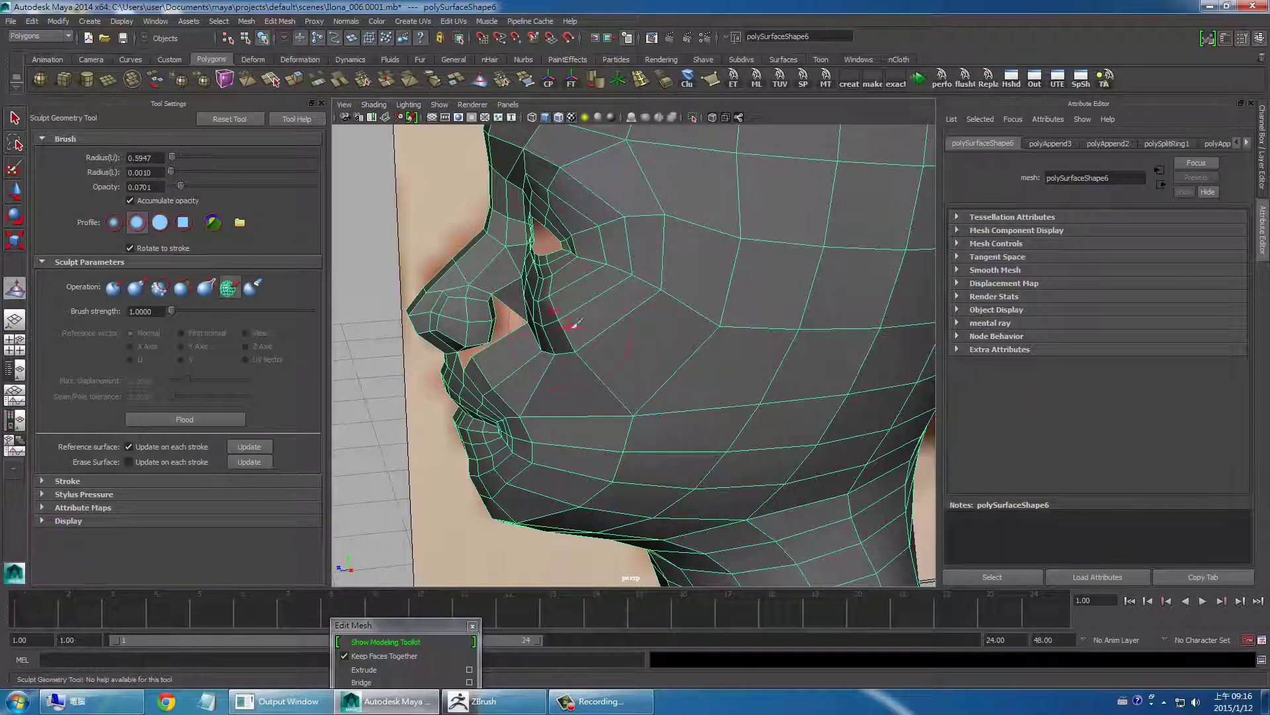
mouse_move(572, 324)
left_mouse_down("alt")
mouse_move(669, 368)
mouse_move(659, 353)
left_mouse_up("alt")
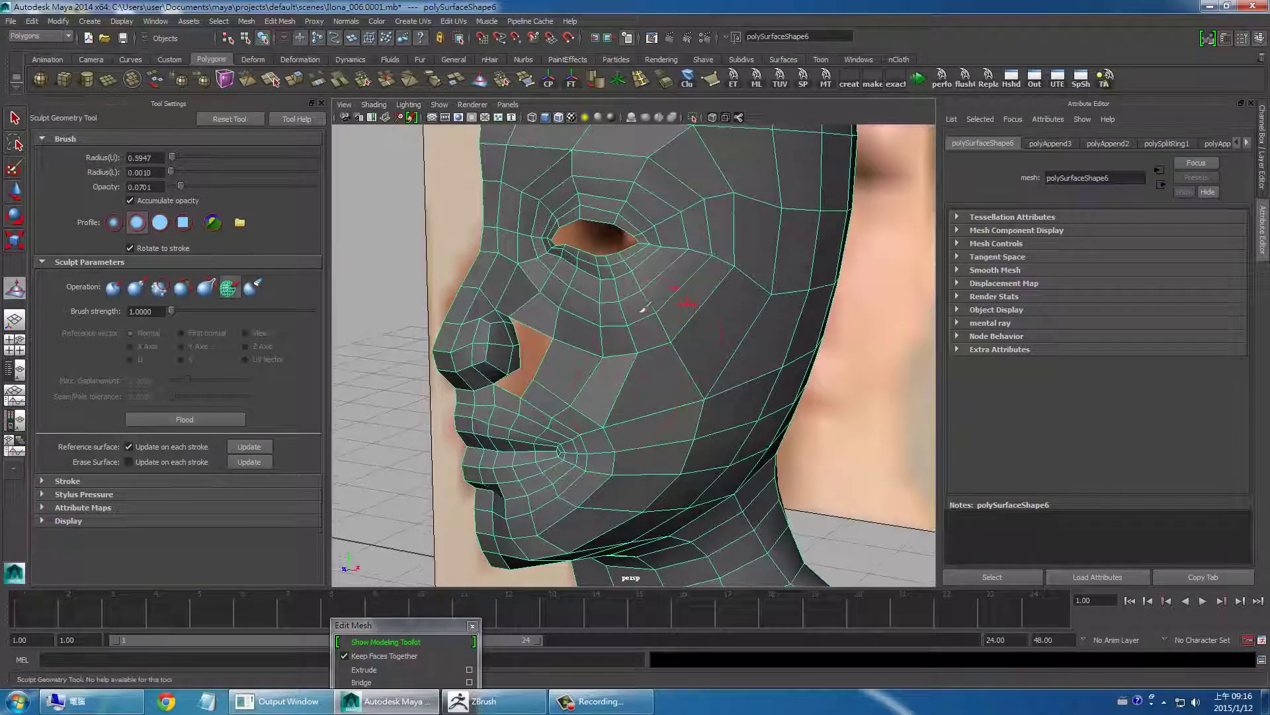
left_click(180, 288)
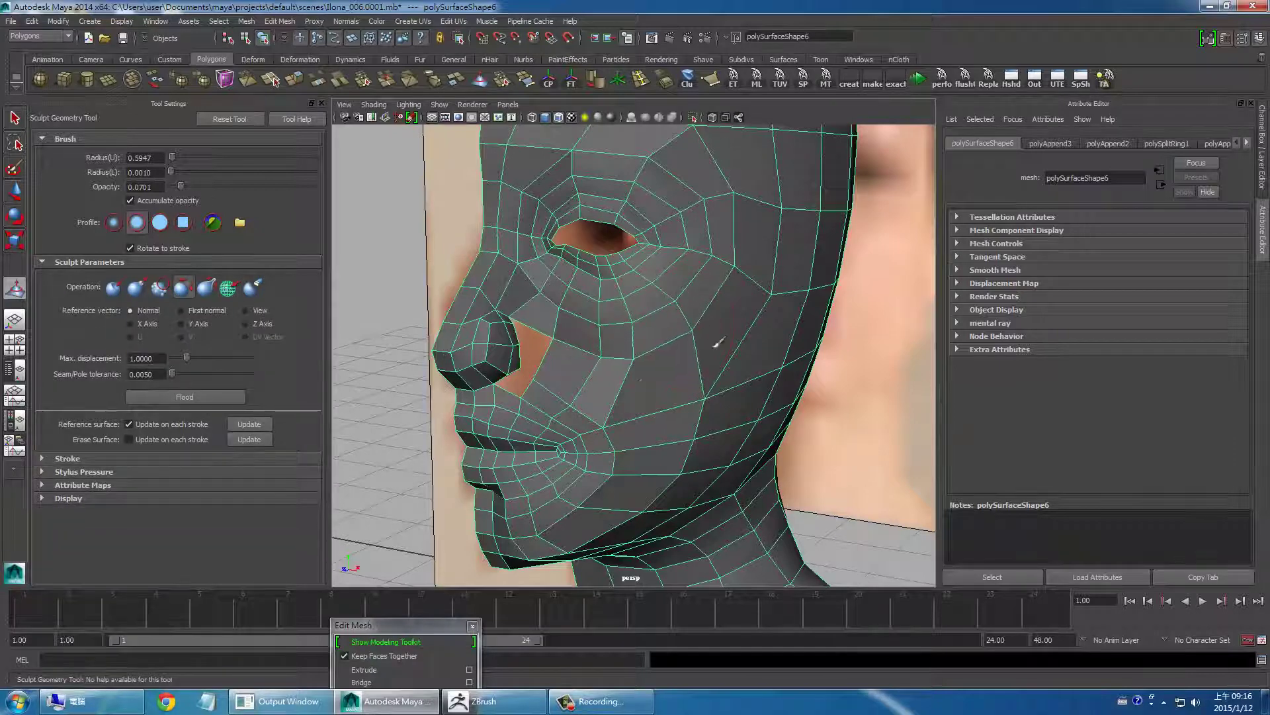
mouse_move(676, 402)
left_mouse_down()
mouse_move(638, 462)
mouse_move(600, 383)
left_mouse_up()
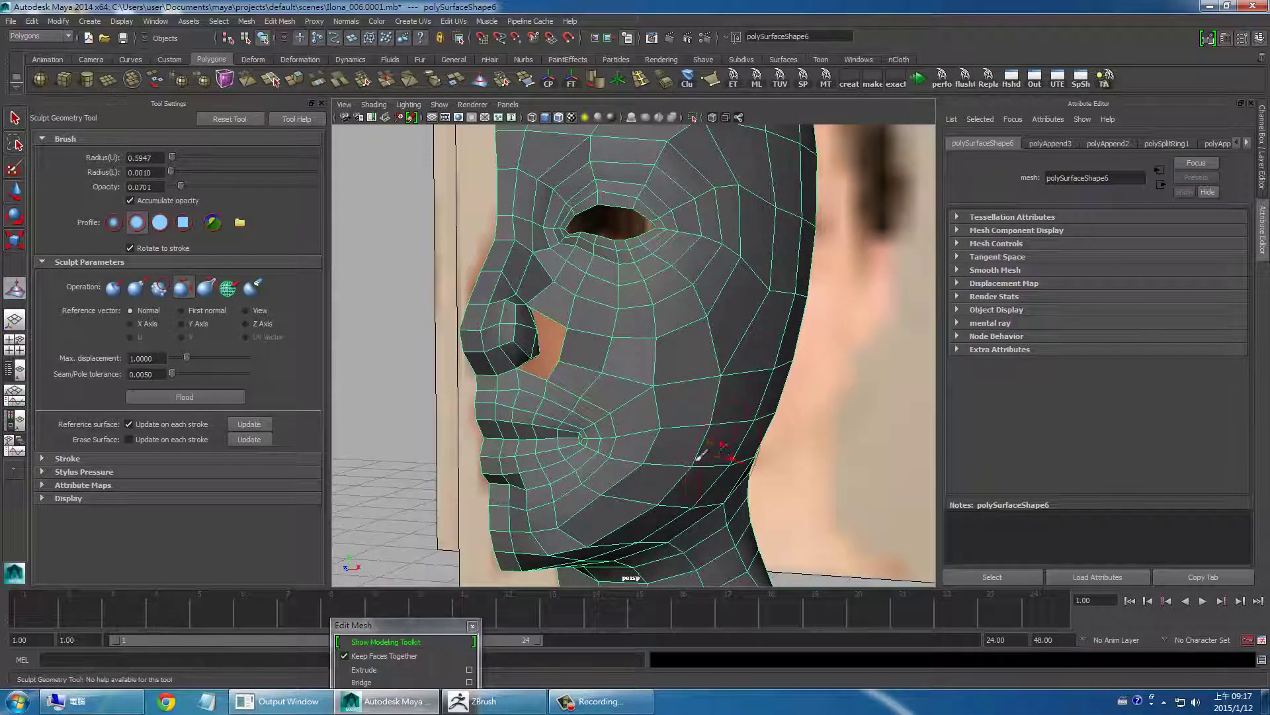
left_click_drag(701, 455, 706, 417, "alt")
mouse_move(706, 348)
left_mouse_down("alt")
mouse_move(679, 382)
mouse_move(585, 346)
left_mouse_up("alt")
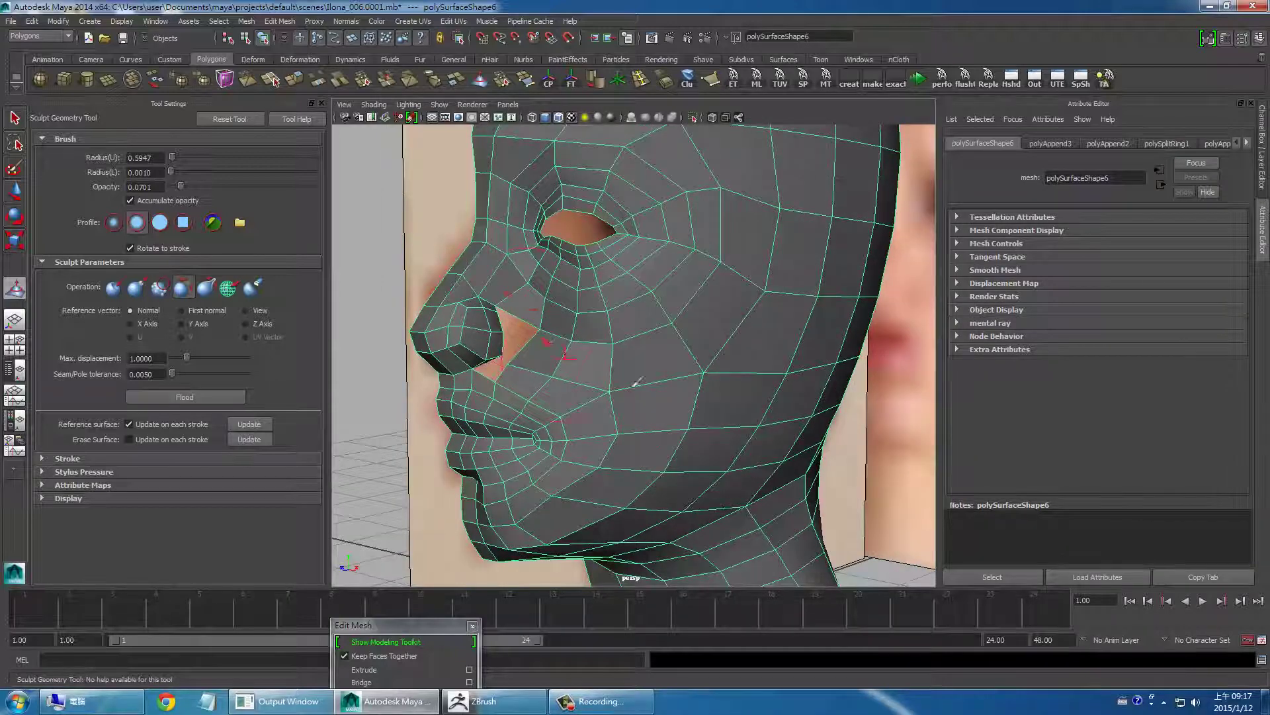
mouse_move(636, 382)
left_mouse_down("alt")
mouse_move(665, 284)
mouse_move(658, 383)
mouse_move(681, 377)
mouse_move(662, 370)
left_mouse_up("alt")
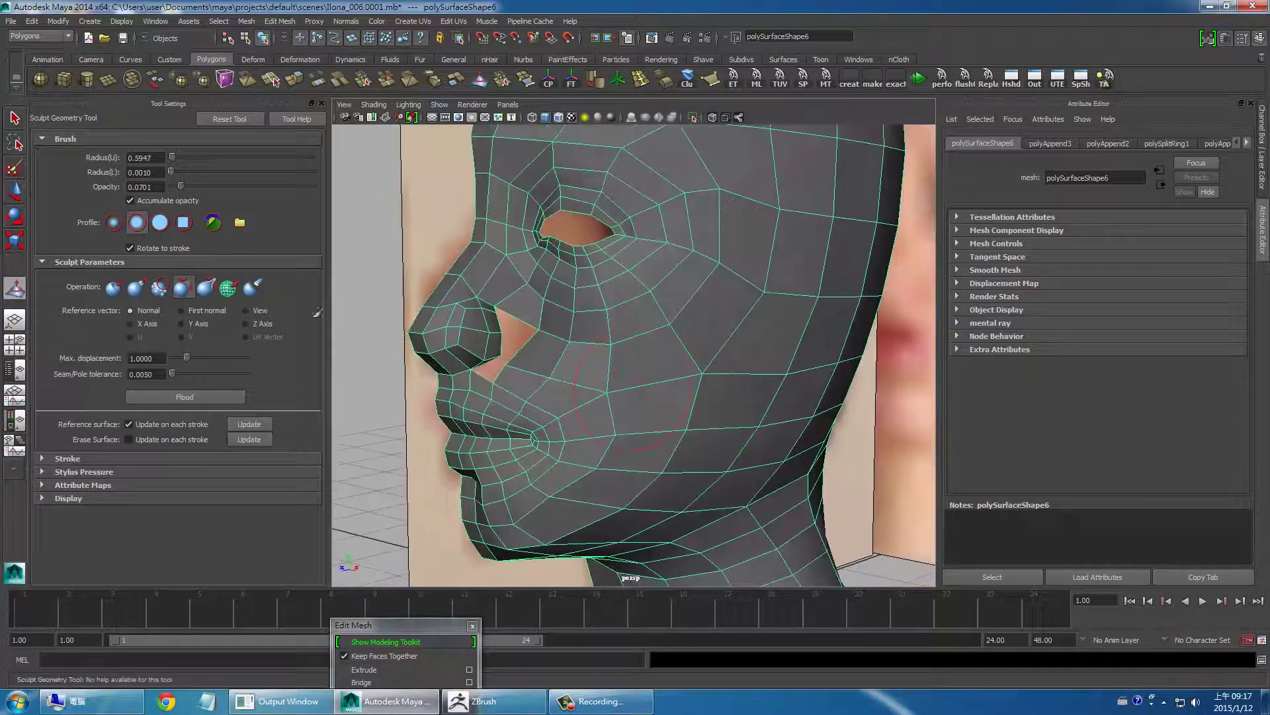
left_click(135, 288)
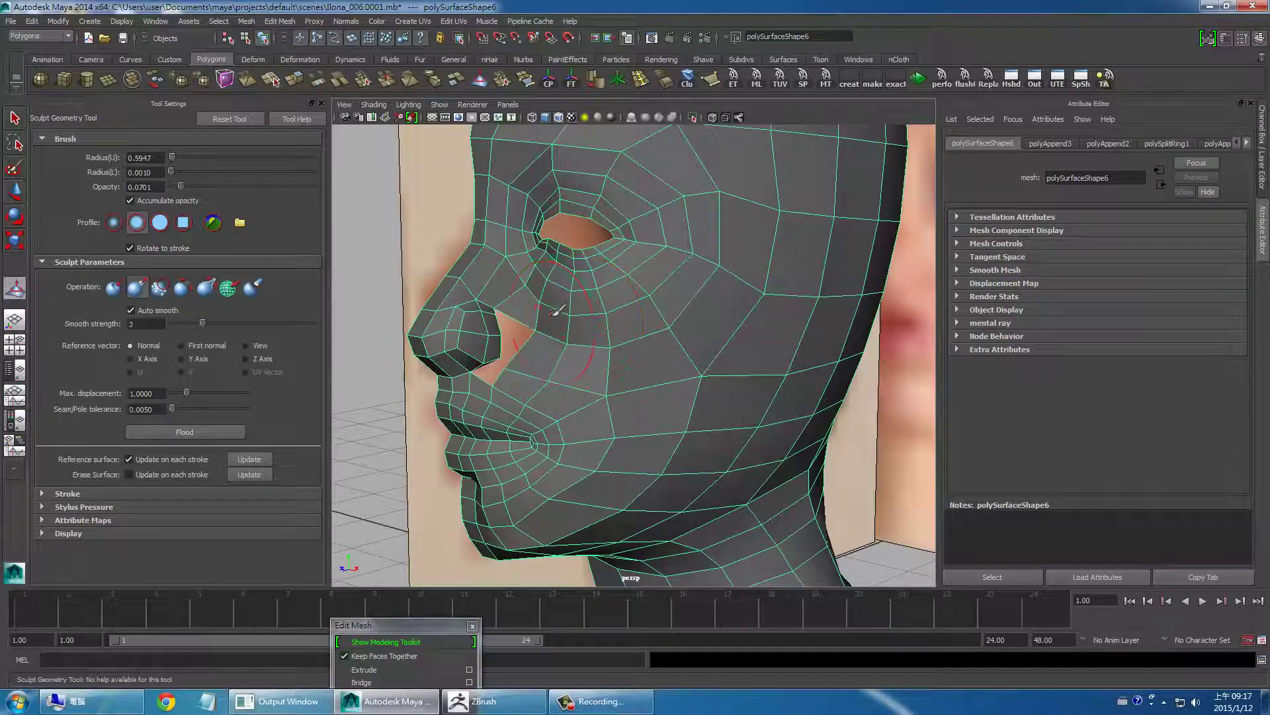
mouse_move(615, 461)
left_mouse_down("alt")
mouse_move(582, 448)
mouse_move(604, 456)
left_mouse_up("alt")
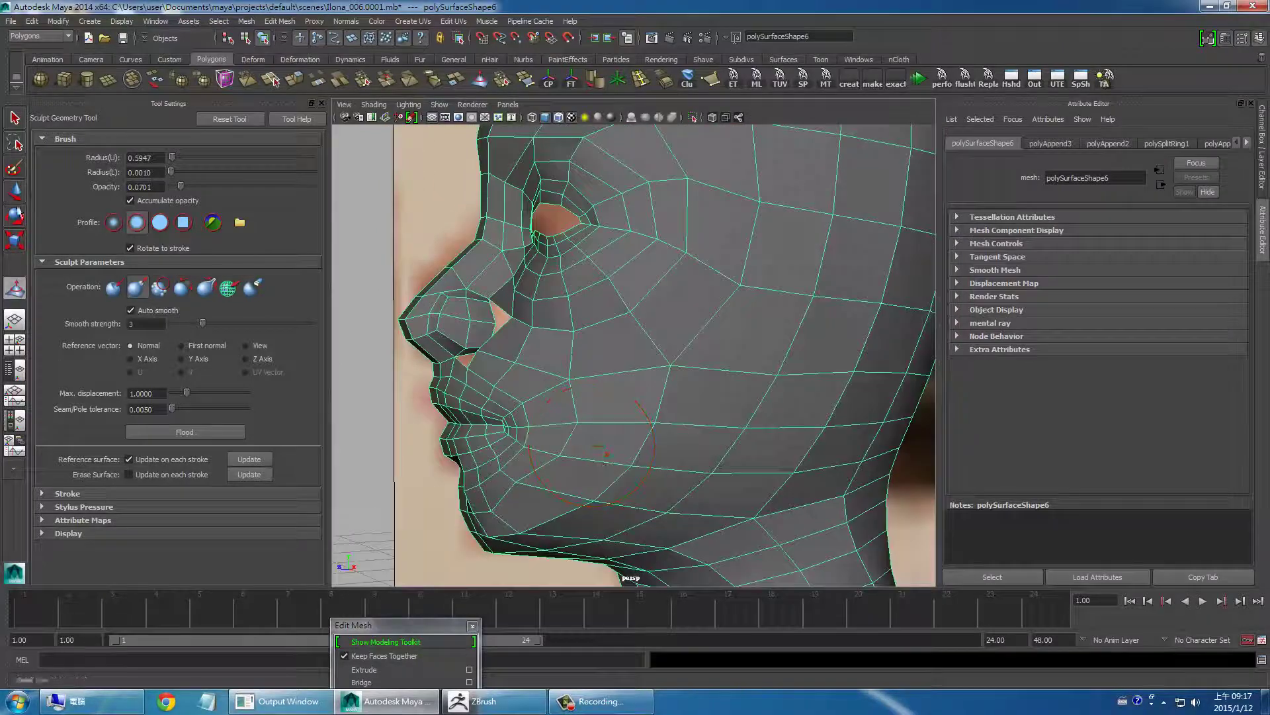
Step: Switch the mesh to vertex mode and move the vertex beside the nostril
left_click(15, 118)
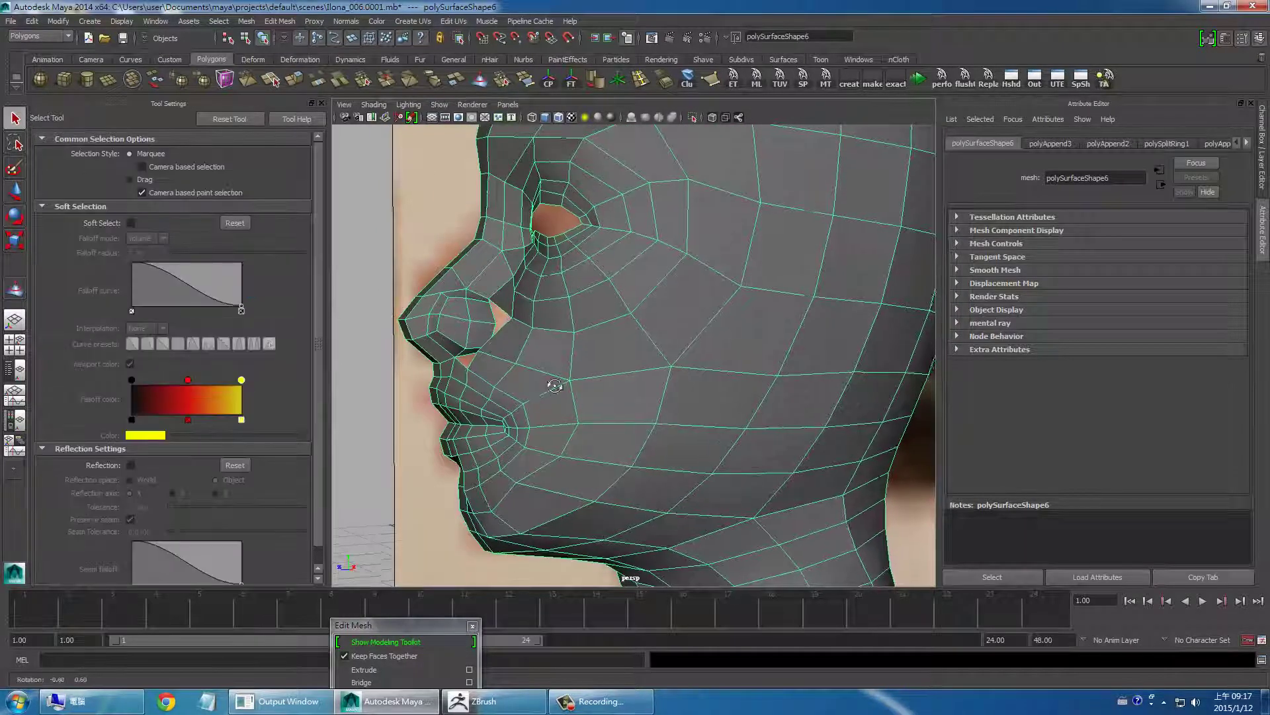
mouse_move(553, 383)
left_mouse_down("alt")
mouse_move(604, 423)
mouse_move(518, 439)
mouse_move(407, 383)
mouse_move(600, 418)
mouse_move(617, 393)
mouse_move(574, 418)
mouse_move(609, 351)
mouse_move(589, 360)
mouse_move(584, 331)
mouse_move(604, 332)
mouse_move(604, 364)
mouse_move(551, 403)
left_mouse_up("alt")
right_click_drag(519, 414, 520, 431)
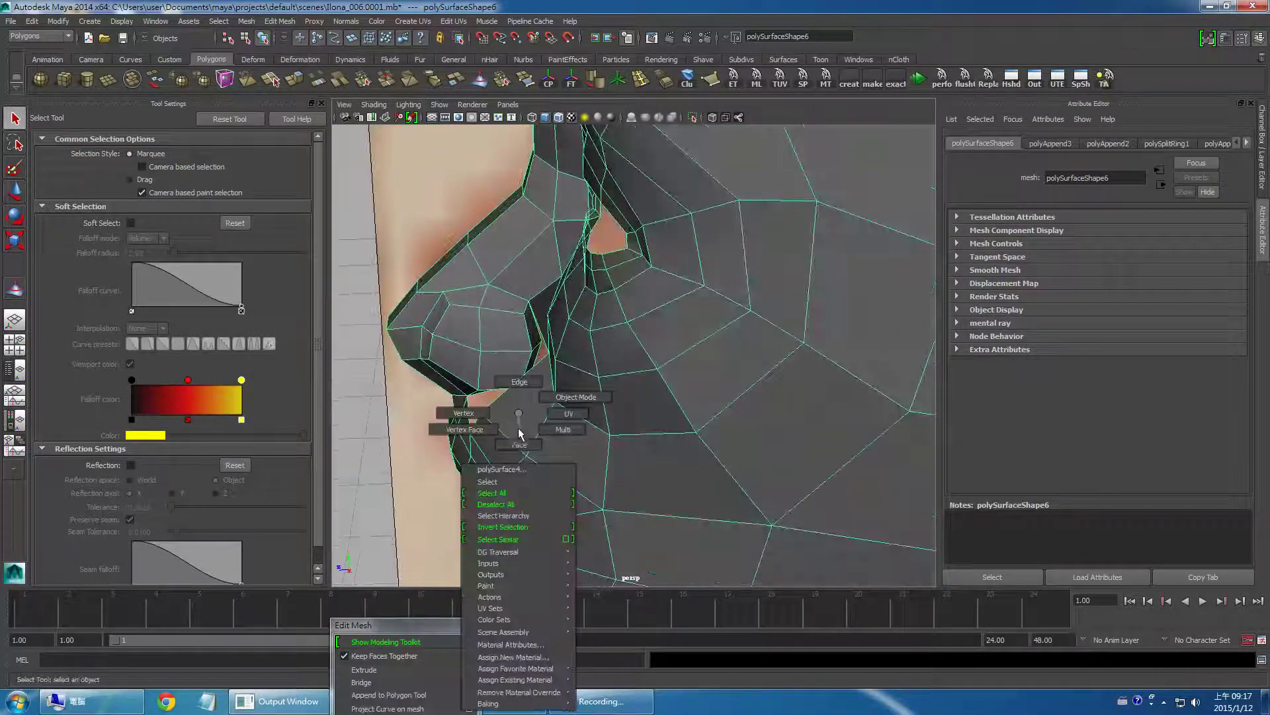
left_click(479, 412)
key("w")
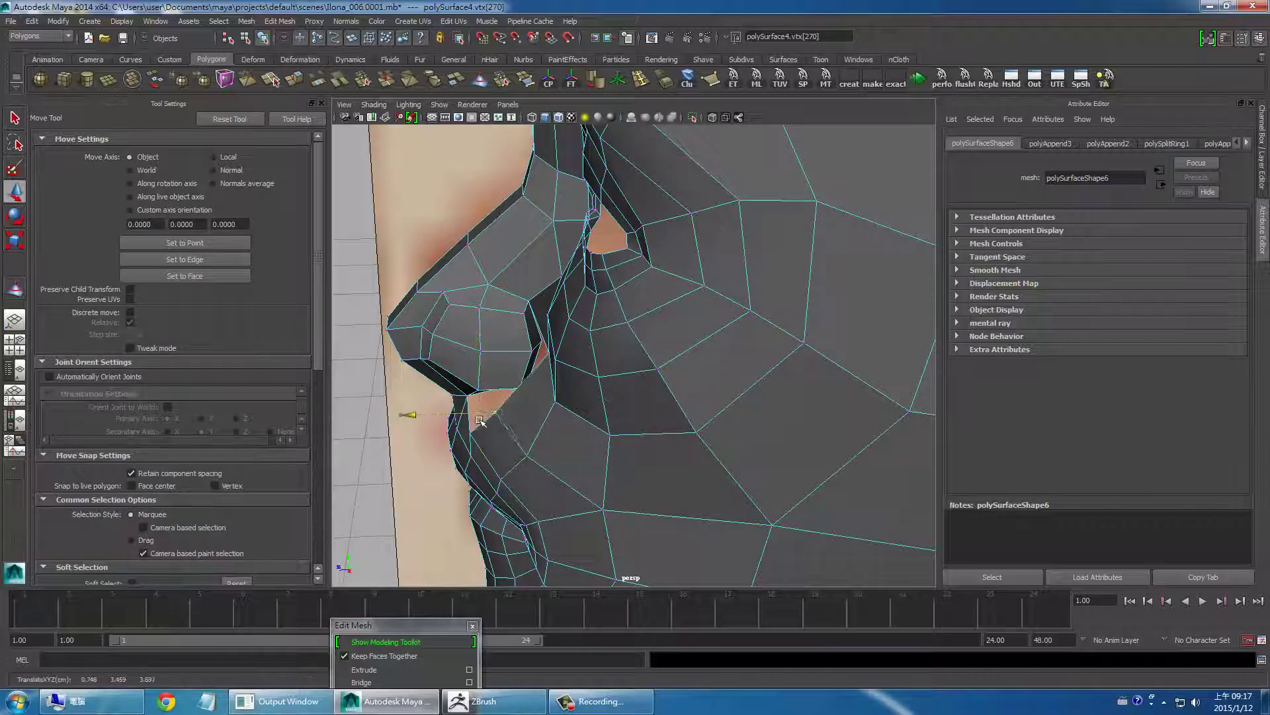
mouse_move(502, 442)
left_mouse_down("alt")
mouse_move(567, 397)
mouse_move(555, 385)
left_mouse_up("alt")
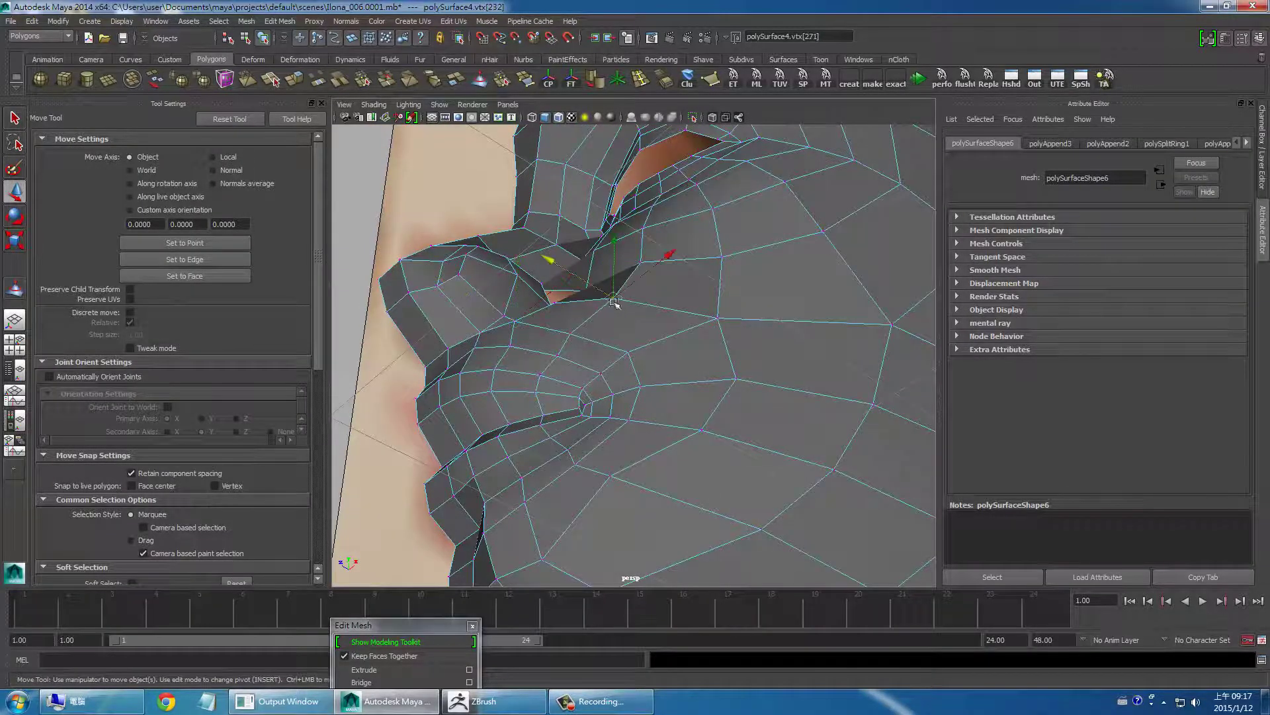
left_click_drag(547, 266, 648, 412)
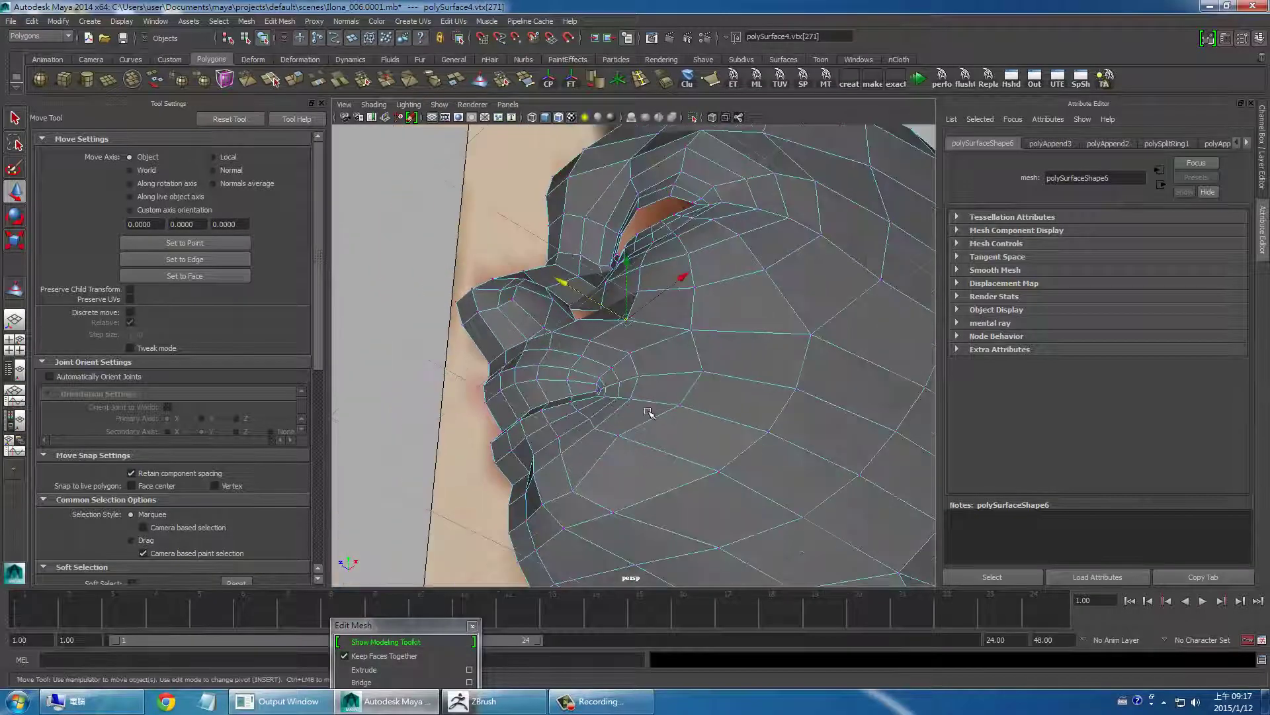
Step: View the nostril from the side and select a vertex on the nostril hole's edge
mouse_move(629, 461)
left_mouse_down("alt")
mouse_move(615, 477)
mouse_move(472, 340)
left_mouse_up("alt")
scroll(616, 477, "up", 3)
scroll(638, 462, "up", 2)
scroll(673, 450, "up", 3)
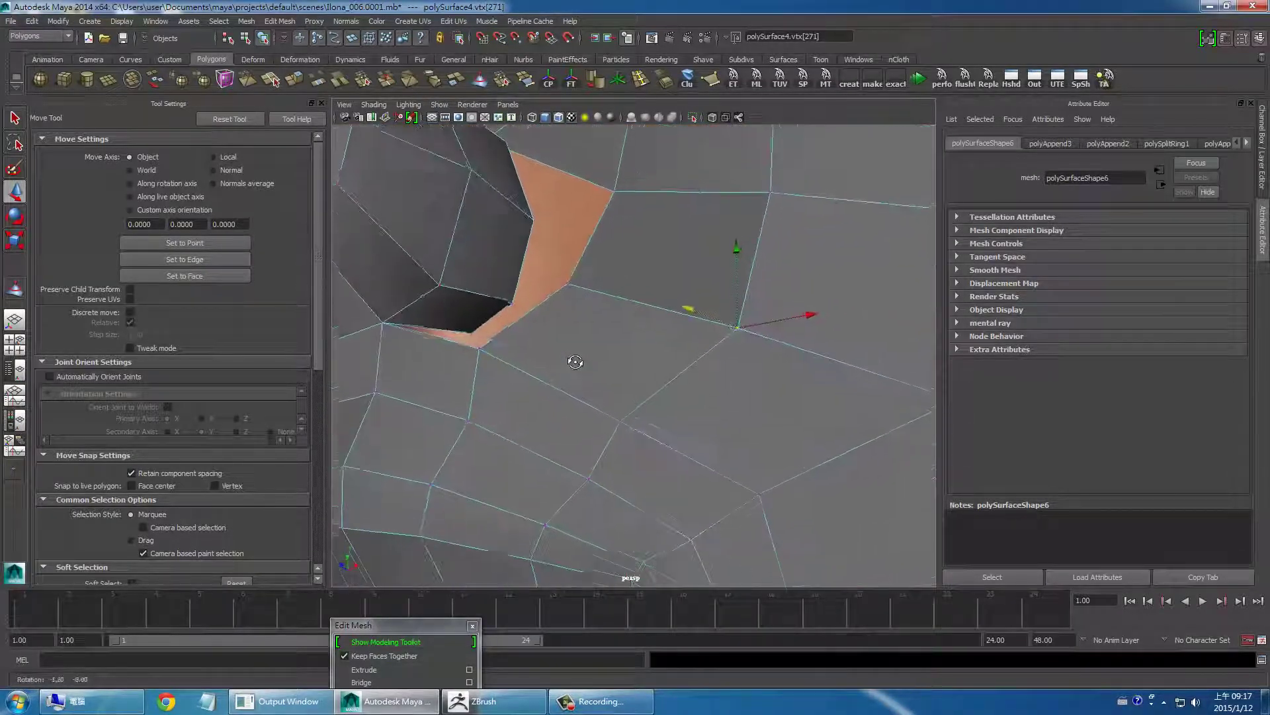
left_click(469, 315)
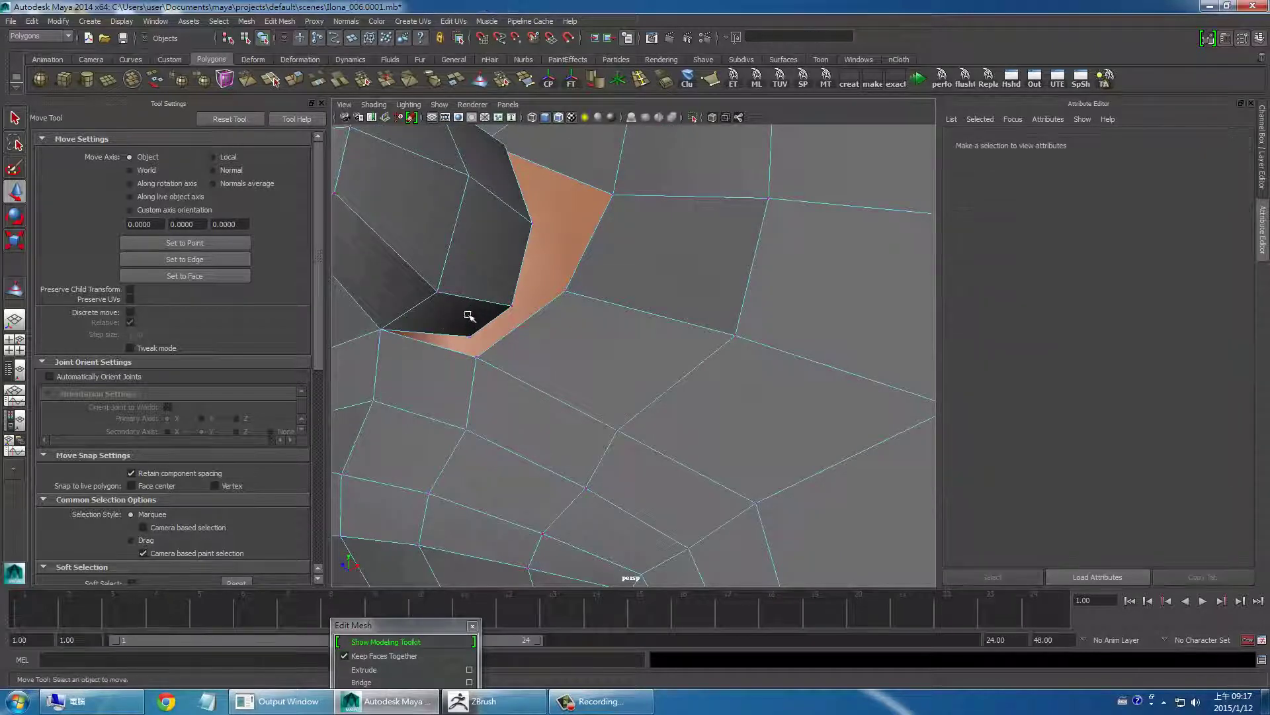
left_click(472, 335)
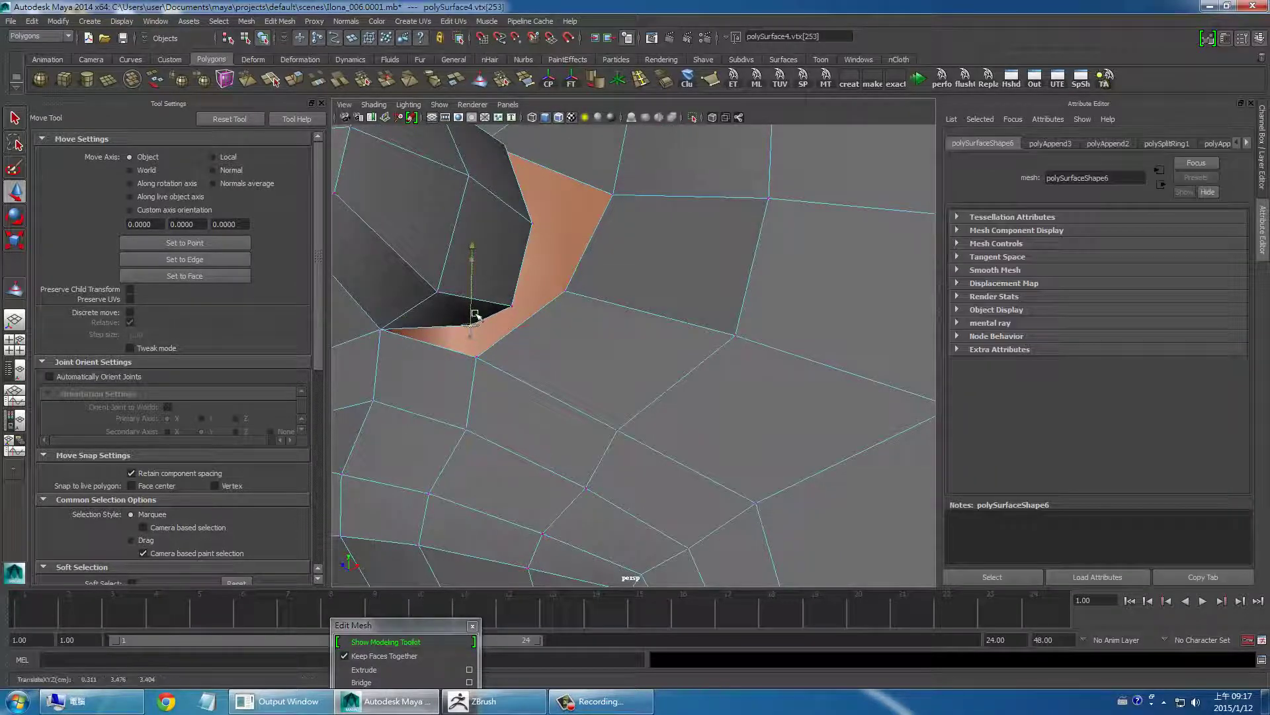
mouse_move(475, 314)
left_mouse_down("alt")
mouse_move(439, 284)
mouse_move(463, 351)
mouse_move(462, 315)
mouse_move(514, 323)
mouse_move(371, 192)
left_mouse_up("alt")
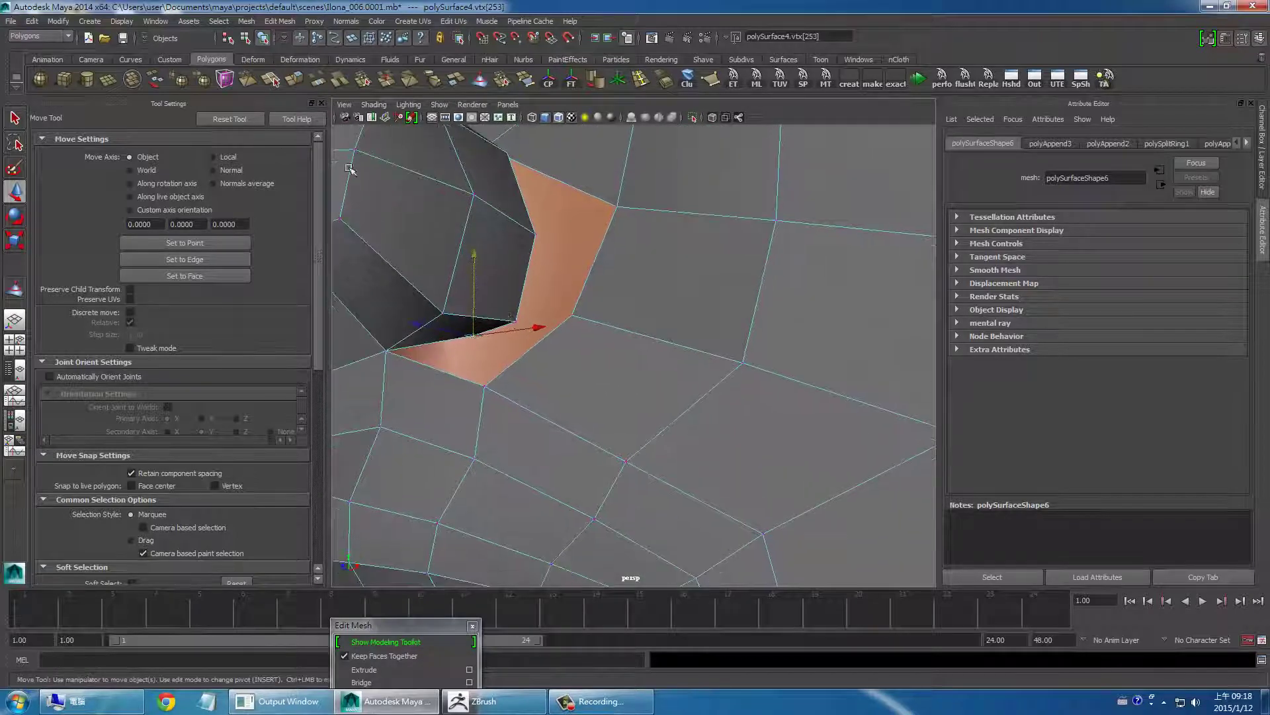
key("space")
left_click(374, 288)
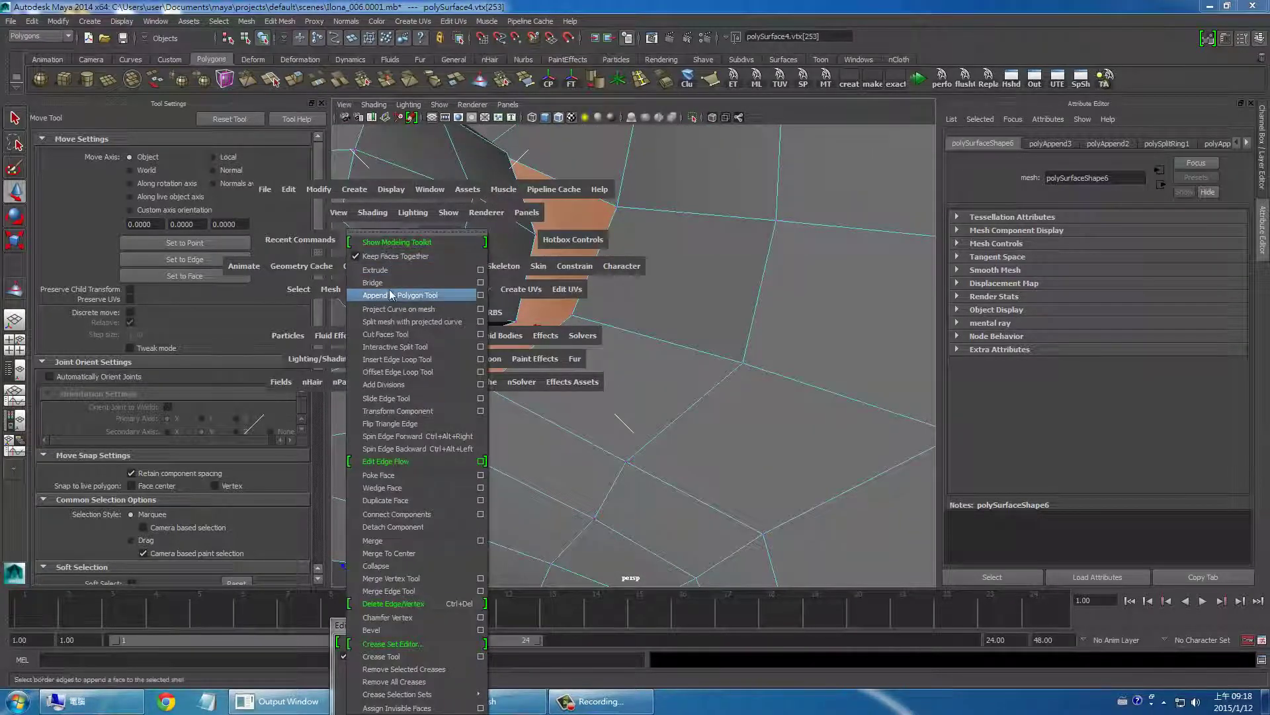
Step: Append a face spanning two border edges of the gap beside the nostril
left_click(397, 166)
left_click(452, 338)
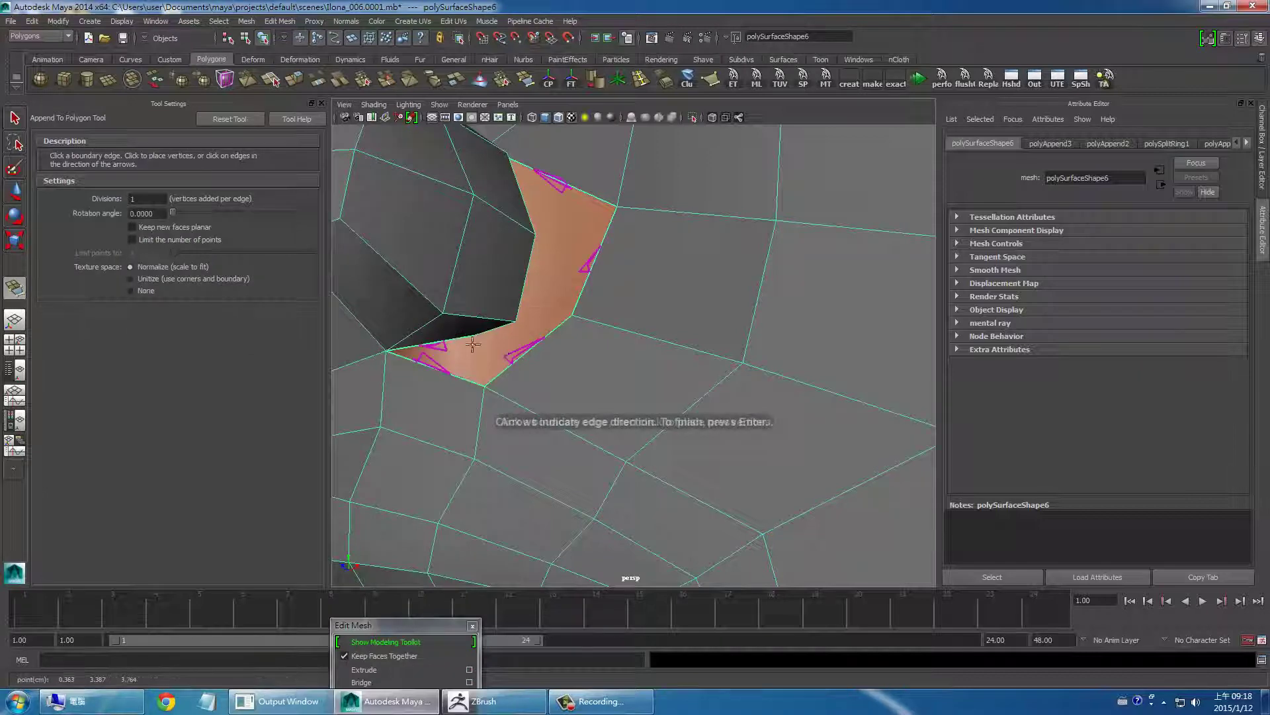
left_click(522, 357)
key("Return")
key("w")
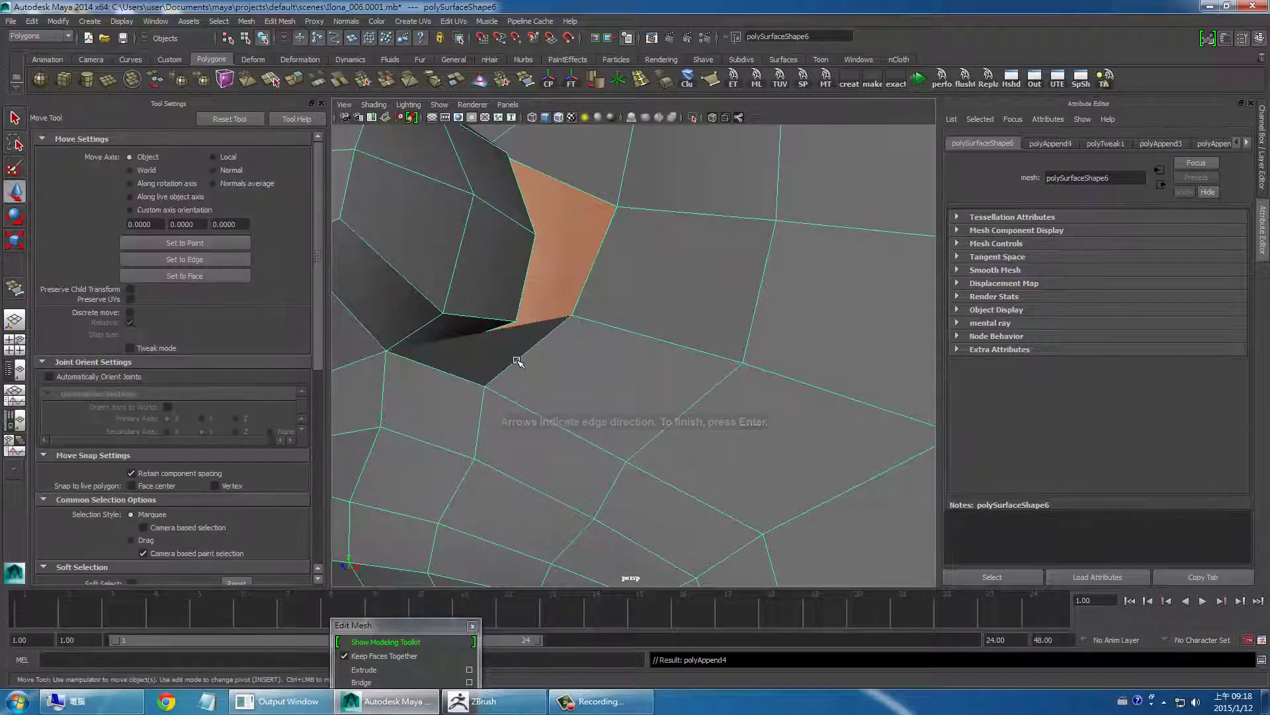
left_click_drag(514, 351, 505, 385, "alt")
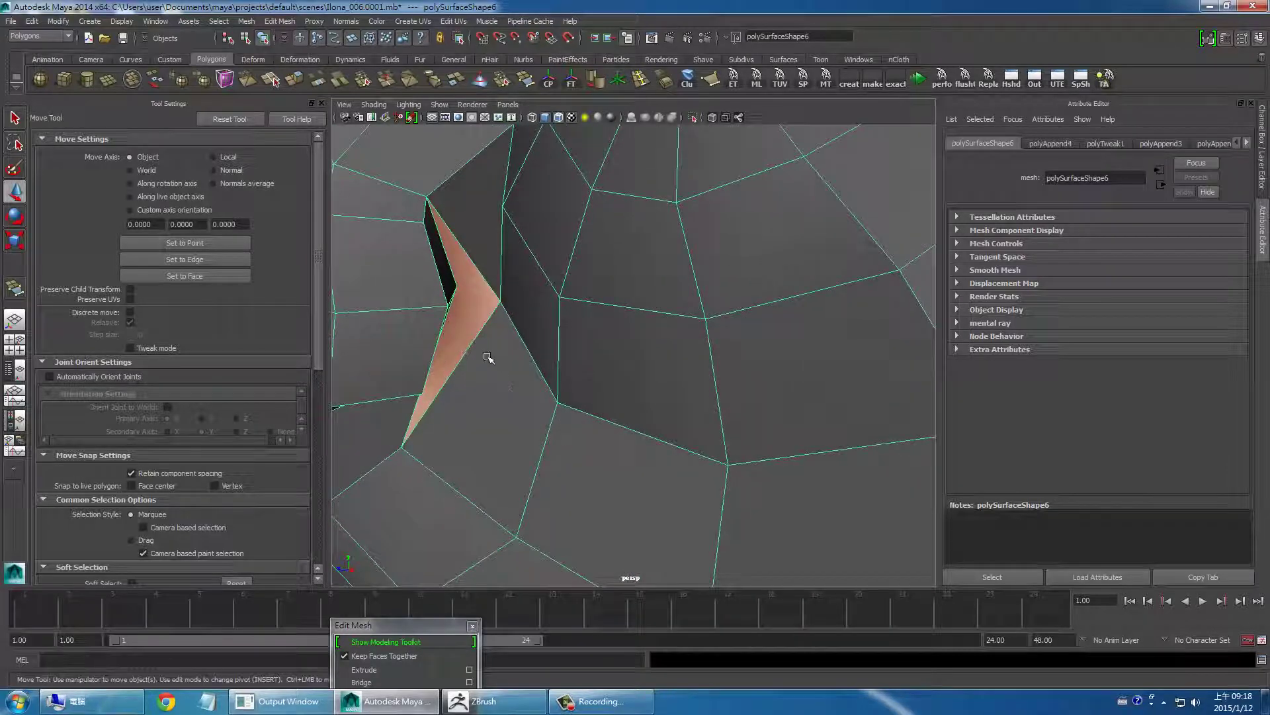
Step: Repeat the append to fill the leftover small triangle, then inspect the nostril
key("y")
mouse_move(481, 344)
left_mouse_down("alt")
mouse_move(461, 395)
mouse_move(528, 348)
mouse_move(556, 374)
mouse_move(596, 379)
mouse_move(555, 416)
mouse_move(499, 431)
mouse_move(470, 399)
mouse_move(475, 378)
mouse_move(430, 335)
left_mouse_up("alt")
left_click(467, 380)
key("Return")
key("w")
right_click(420, 332)
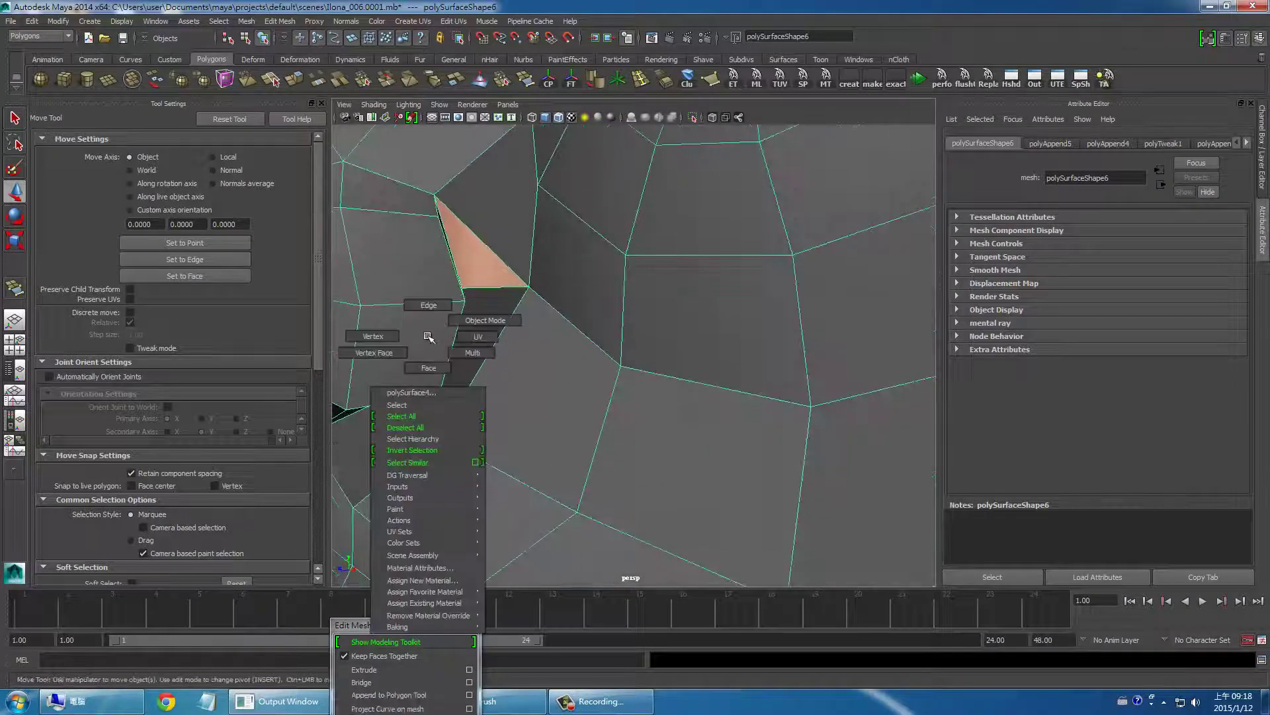
left_click_drag(426, 383, 407, 393, "alt")
mouse_move(408, 393)
right_mouse_down("alt")
mouse_move(439, 377)
mouse_move(442, 353)
mouse_move(496, 343)
right_mouse_up("alt")
mouse_move(496, 343)
left_mouse_down("alt")
mouse_move(610, 383)
mouse_move(514, 415)
mouse_move(448, 399)
mouse_move(511, 408)
mouse_move(503, 364)
left_mouse_up("alt")
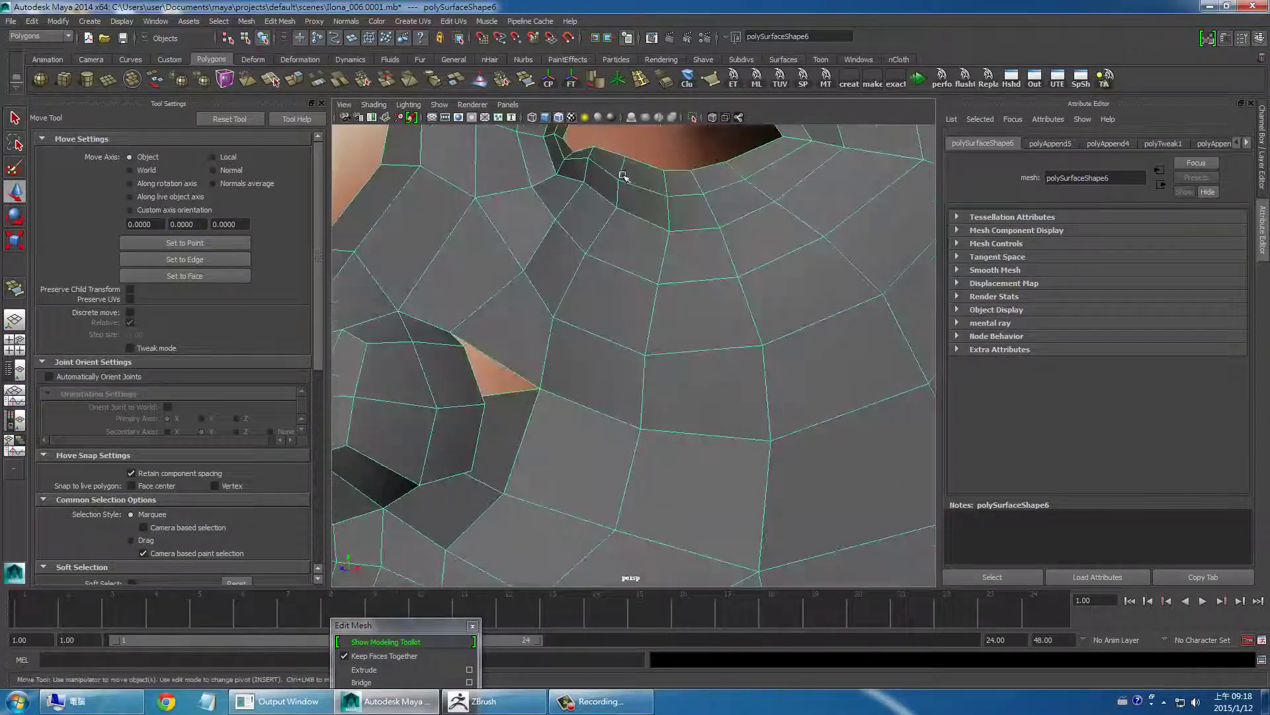
mouse_move(699, 314)
left_mouse_down("alt")
mouse_move(562, 344)
mouse_move(604, 351)
mouse_move(402, 349)
mouse_move(471, 344)
mouse_move(489, 361)
mouse_move(496, 282)
left_mouse_up("alt")
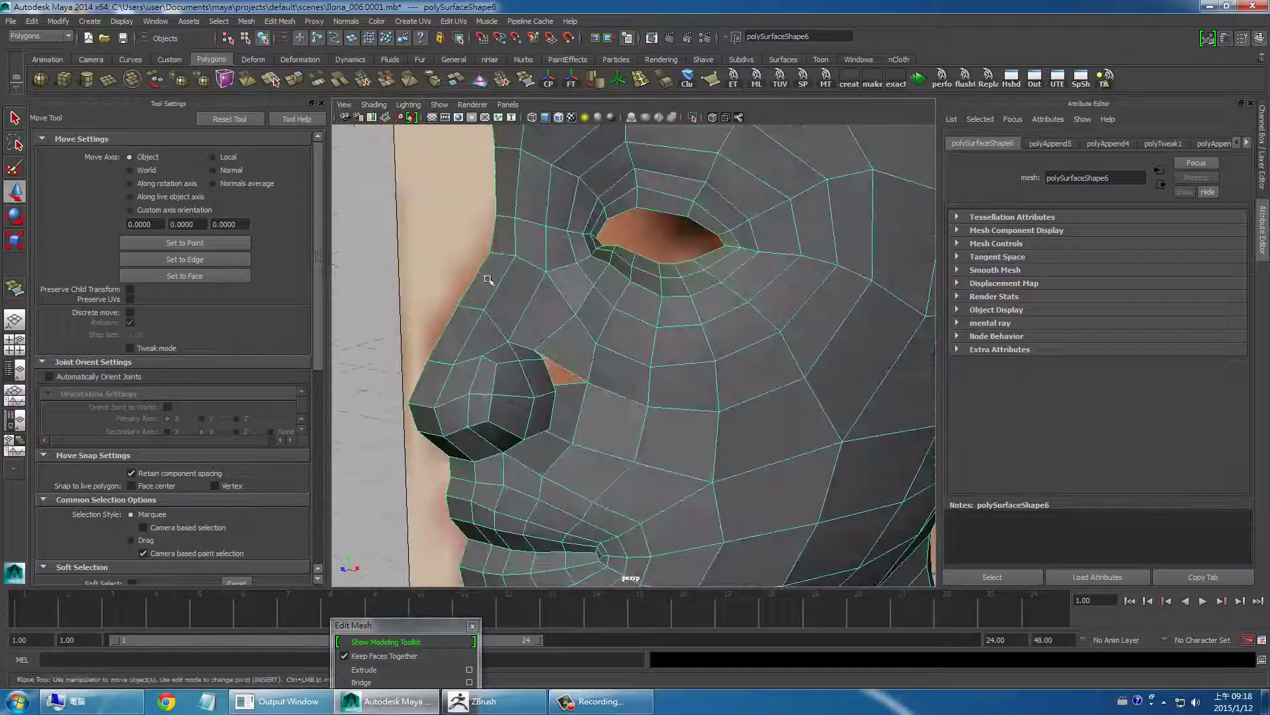
key("space")
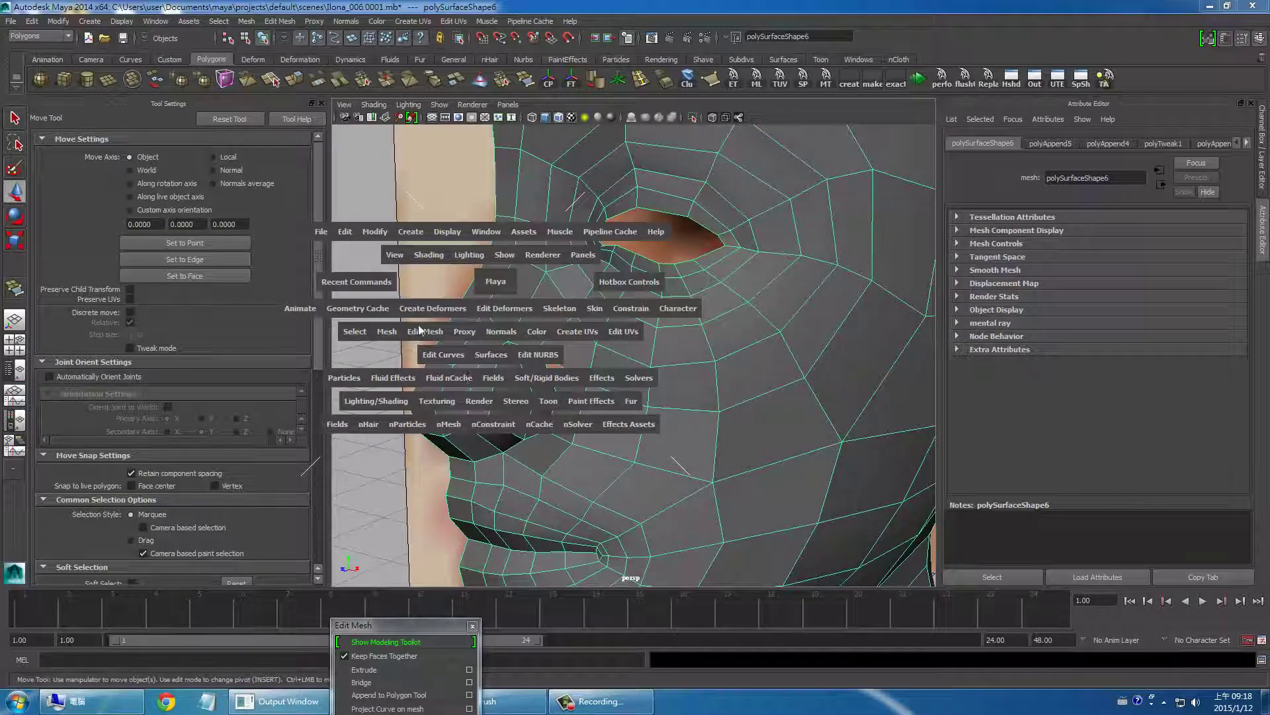
Step: Insert an edge loop from beside the nostril up toward the eye, then return to selection
left_click(419, 329)
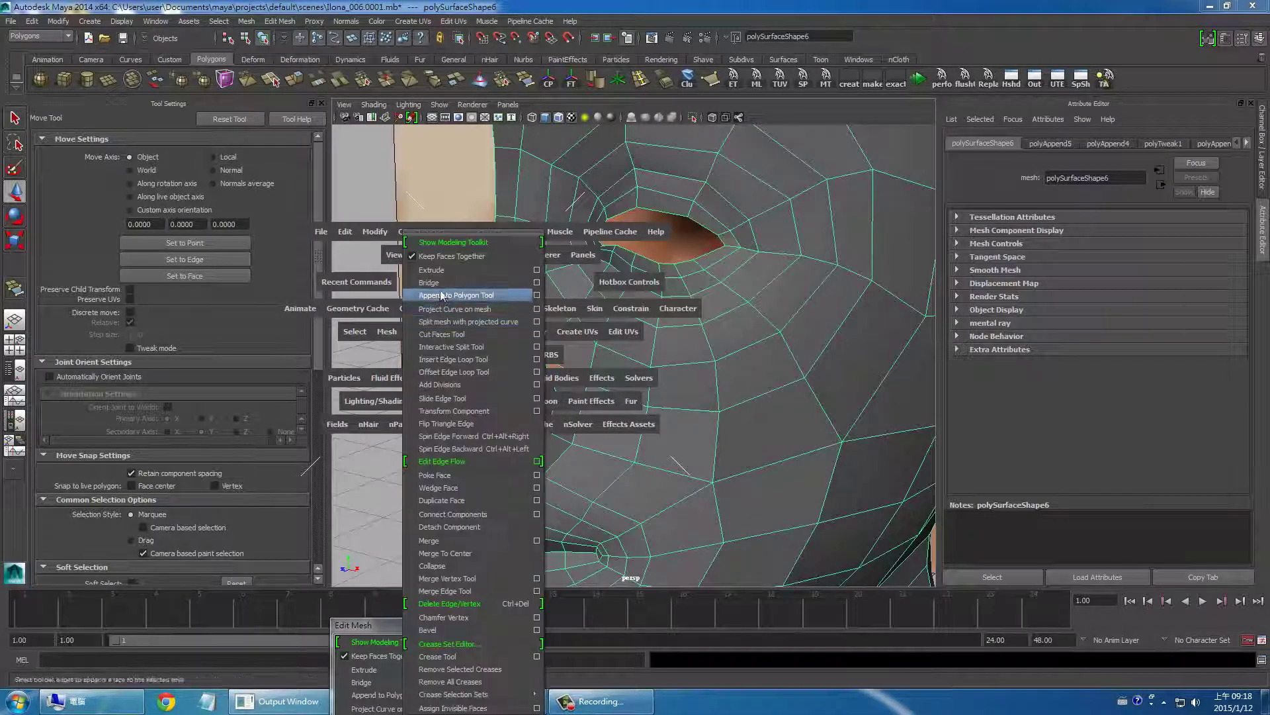
left_click(461, 361)
left_click_drag(561, 367, 569, 365)
mouse_move(628, 439)
left_mouse_down("alt")
mouse_move(595, 425)
mouse_move(581, 439)
mouse_move(604, 473)
left_mouse_up("alt")
key("q")
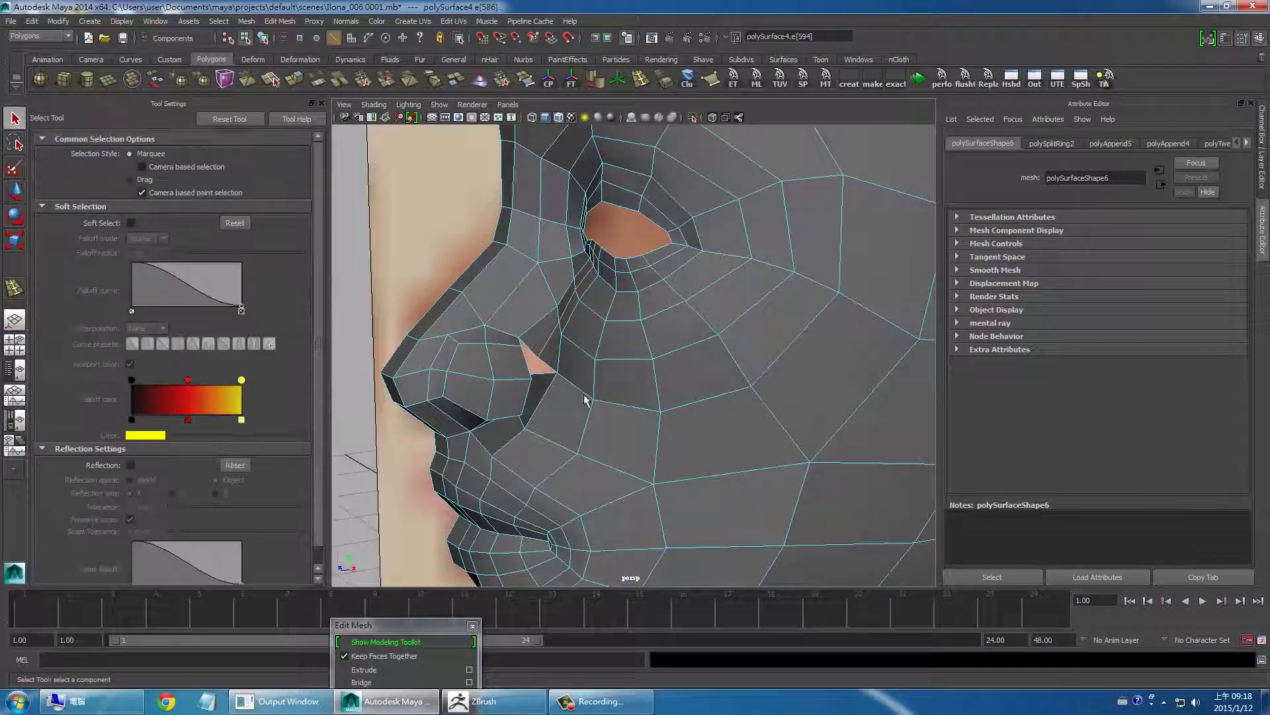
scroll(582, 425, "up", 5)
mouse_move(582, 424)
left_mouse_down("alt")
mouse_move(576, 391)
mouse_move(689, 425)
mouse_move(649, 445)
mouse_move(653, 468)
mouse_move(613, 446)
mouse_move(726, 440)
mouse_move(686, 433)
left_mouse_up("alt")
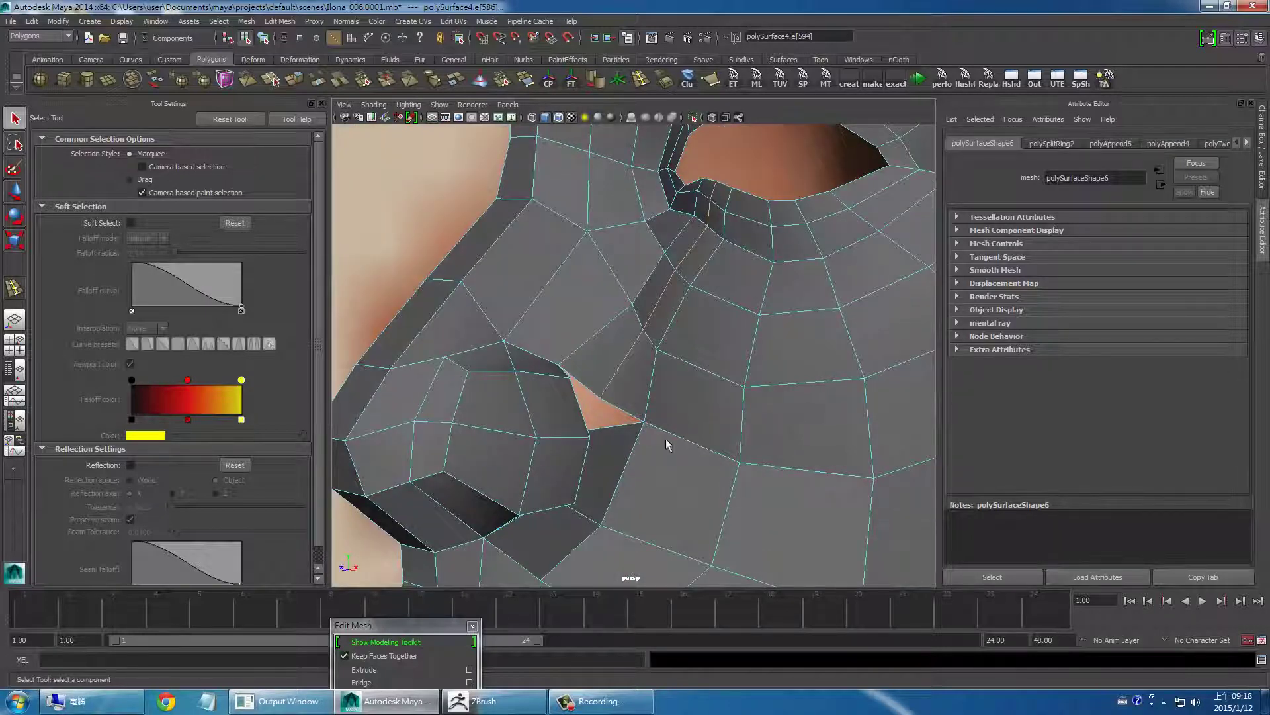
mouse_move(661, 442)
left_mouse_down("alt")
mouse_move(623, 454)
mouse_move(581, 441)
left_mouse_up("alt")
Step: Merge the vertices beside the nostril to seal the small triangular gap
right_click(575, 402)
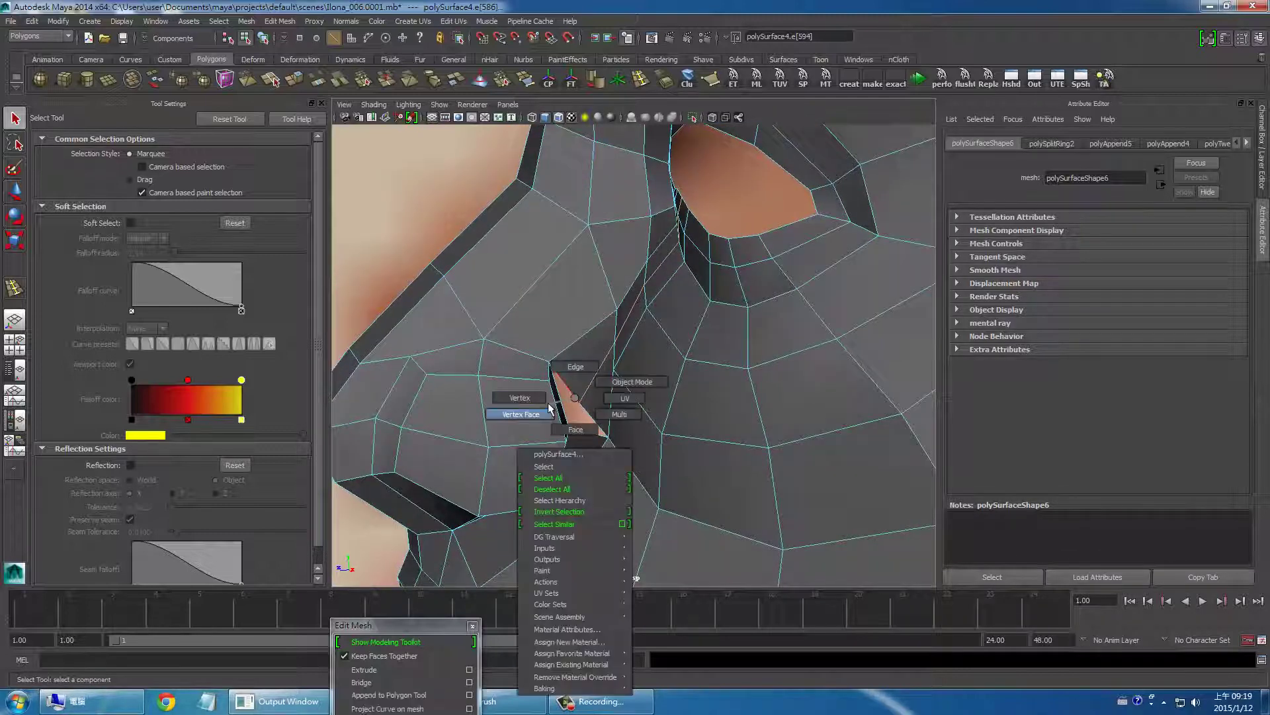
right_click_drag(580, 384, 573, 396)
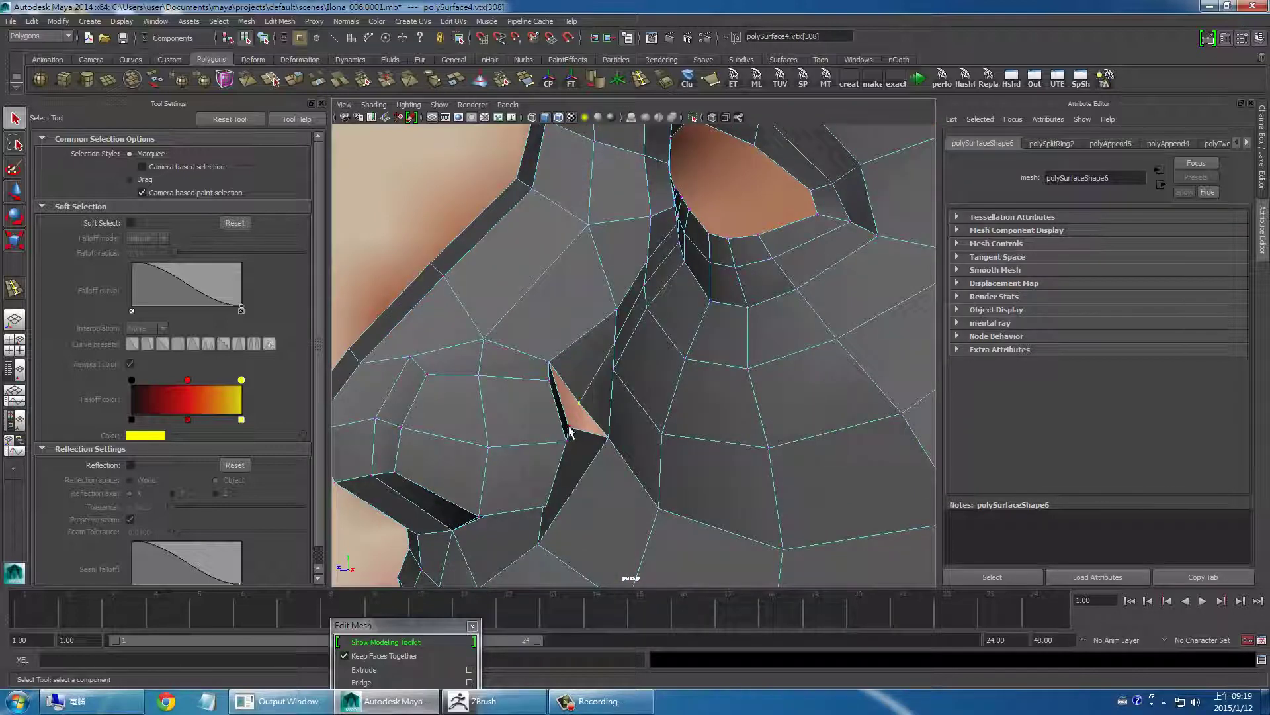
right_click_drag(569, 429, 586, 387, "shift")
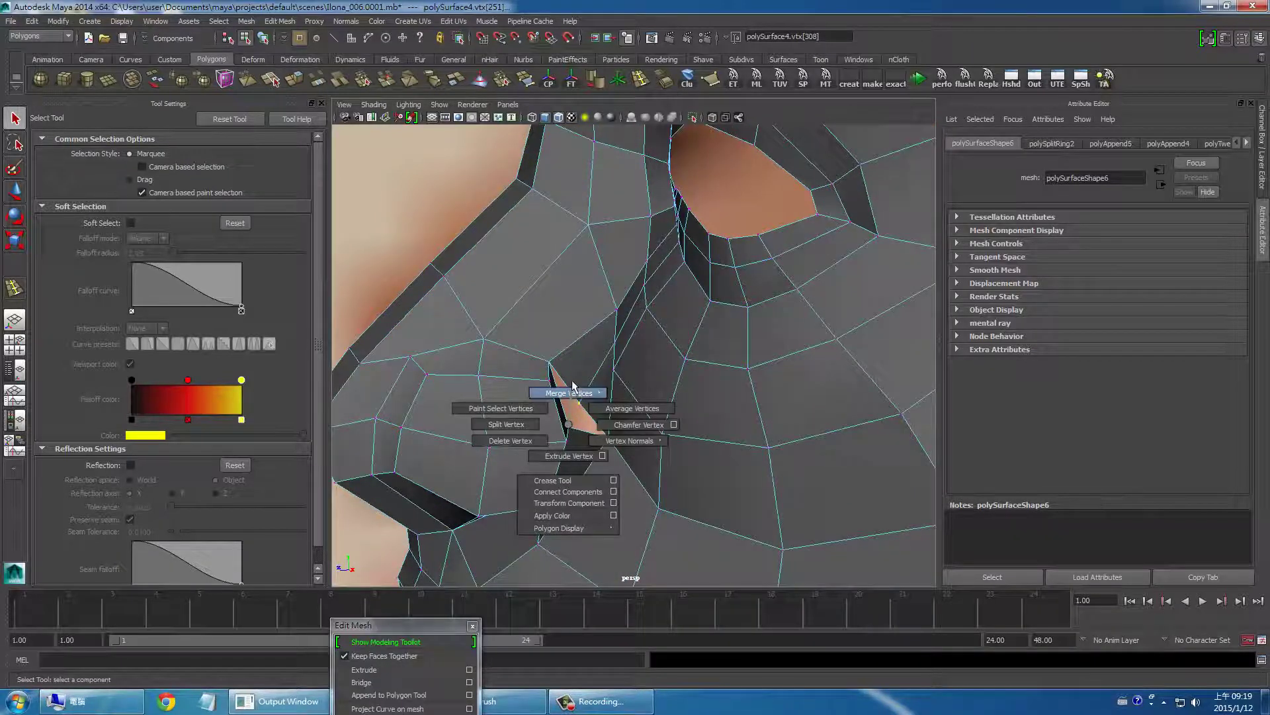
mouse_move(588, 462)
left_mouse_down("alt")
mouse_move(573, 458)
mouse_move(618, 419)
left_mouse_up("alt")
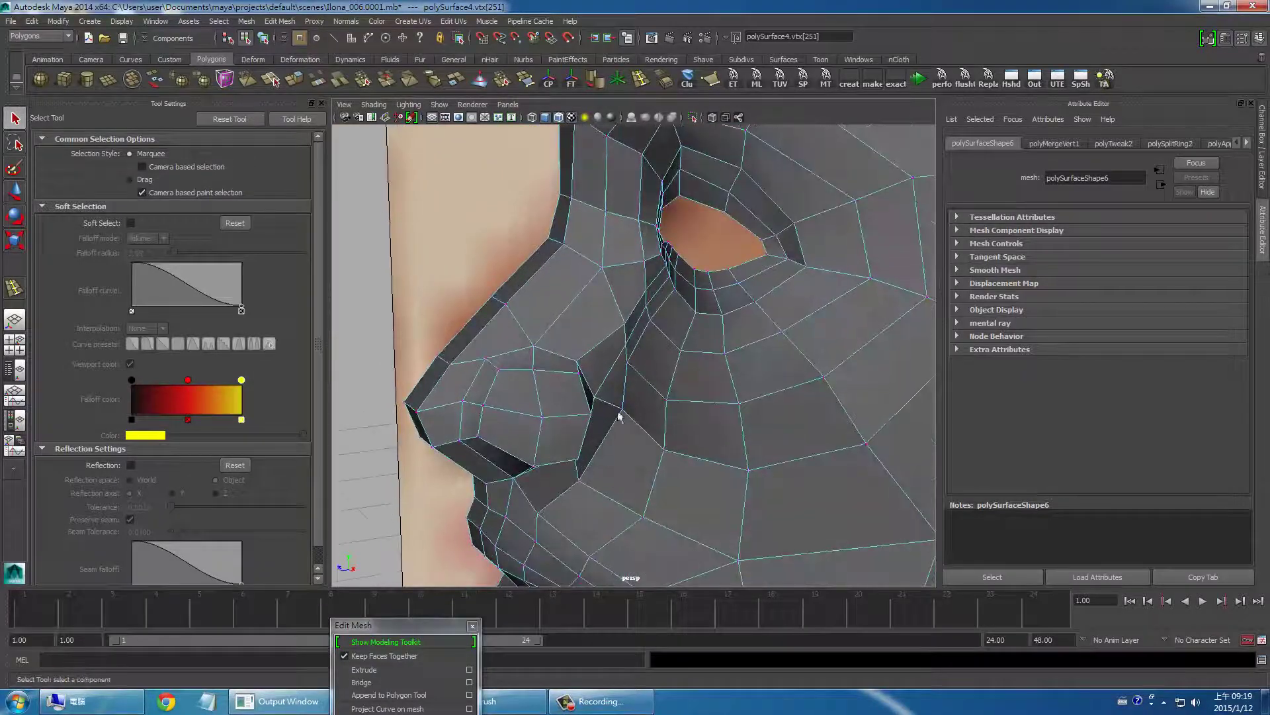
right_click_drag(648, 383, 706, 368)
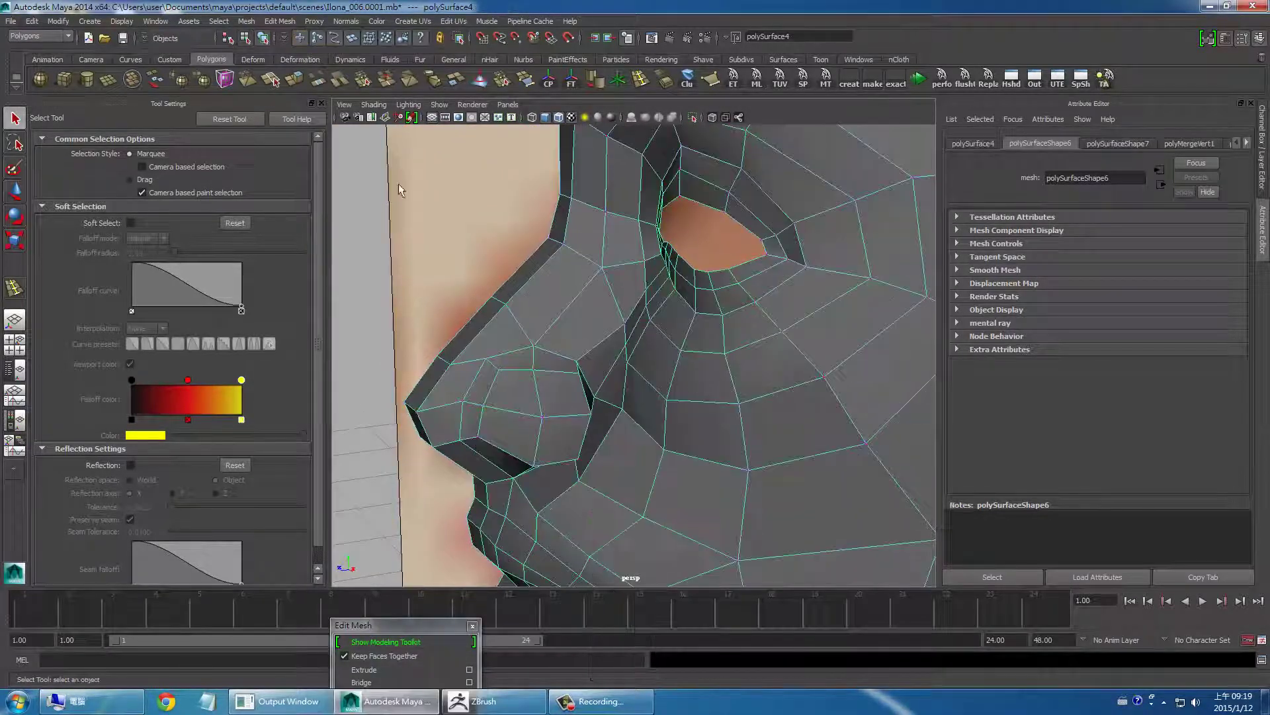
Step: Delete the head mesh's history and increment-save the scene as Ilona_006.0002.mb
left_click(32, 21)
mouse_move(64, 156)
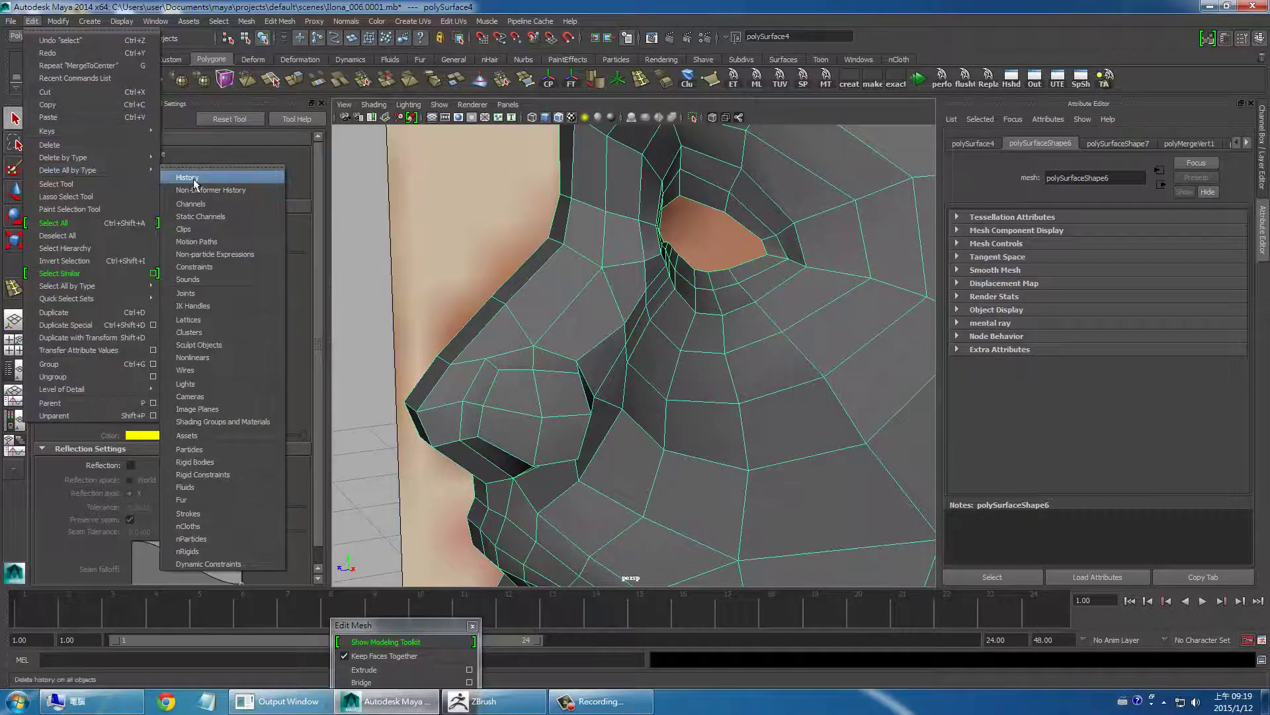
left_click(196, 178)
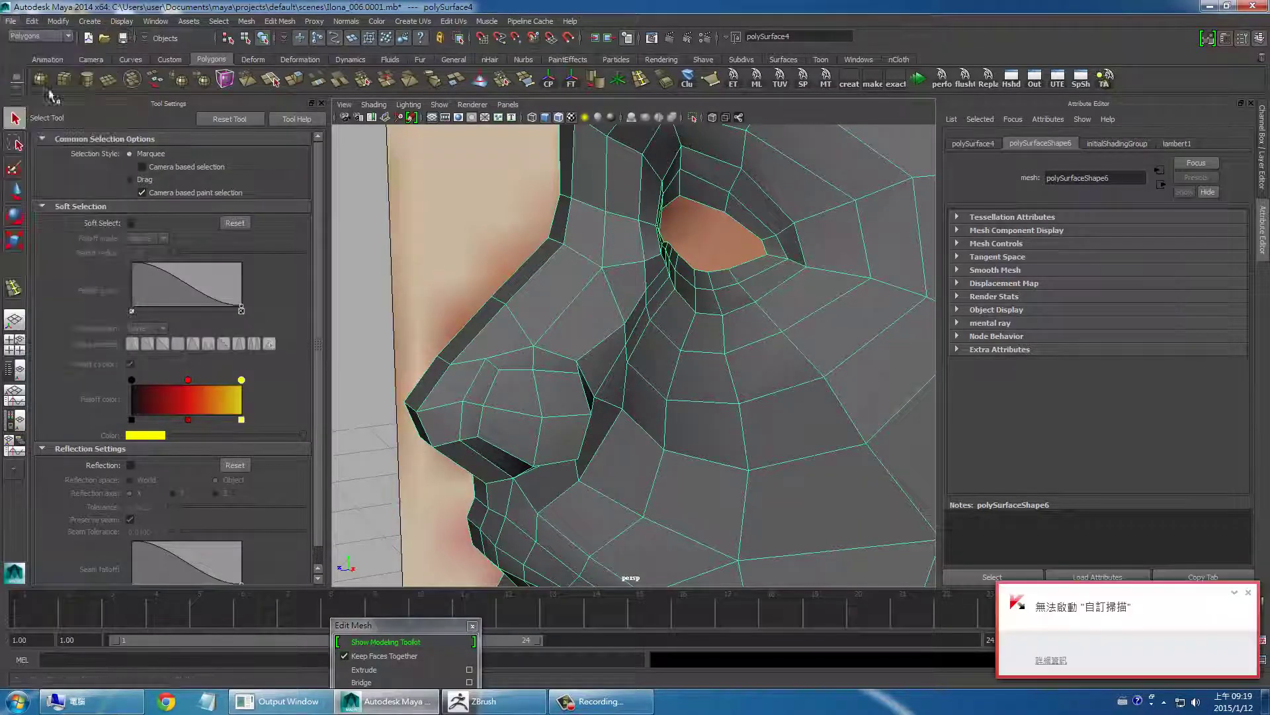
key("ctrl+alt+s")
Step: Apply Mirror Geometry to the head mesh
key("space")
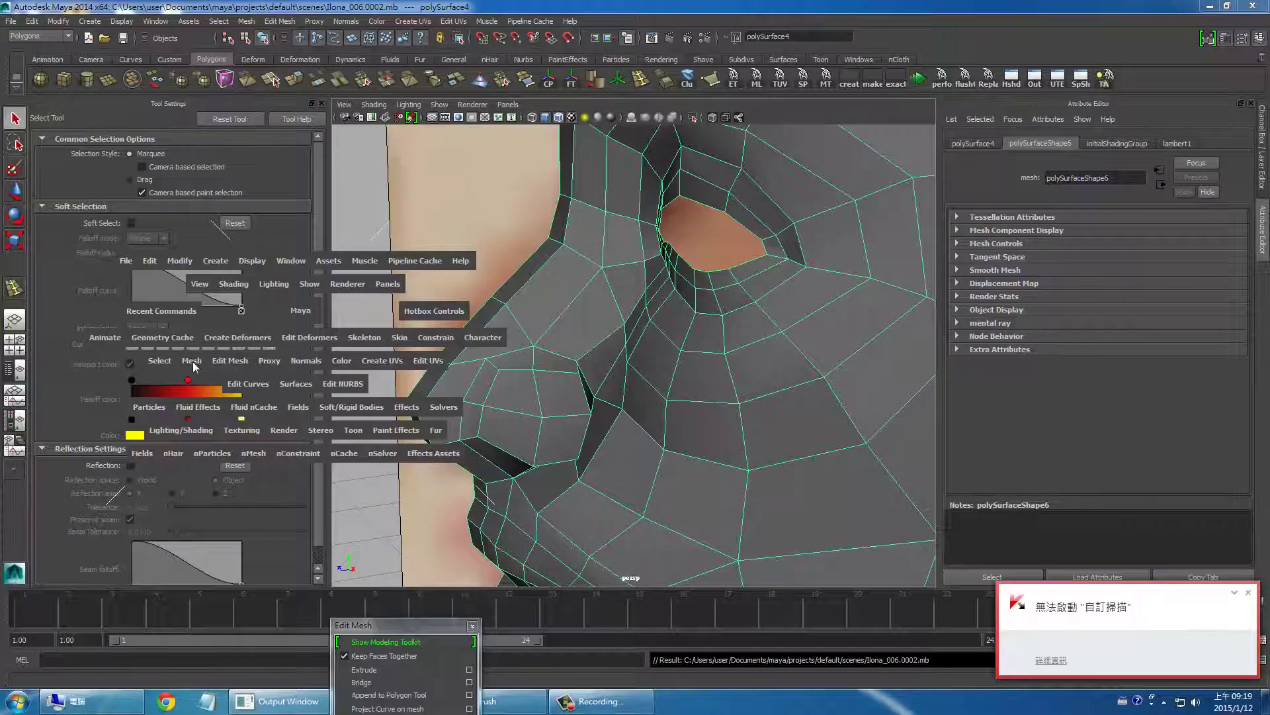
left_click_drag(220, 341, 232, 645)
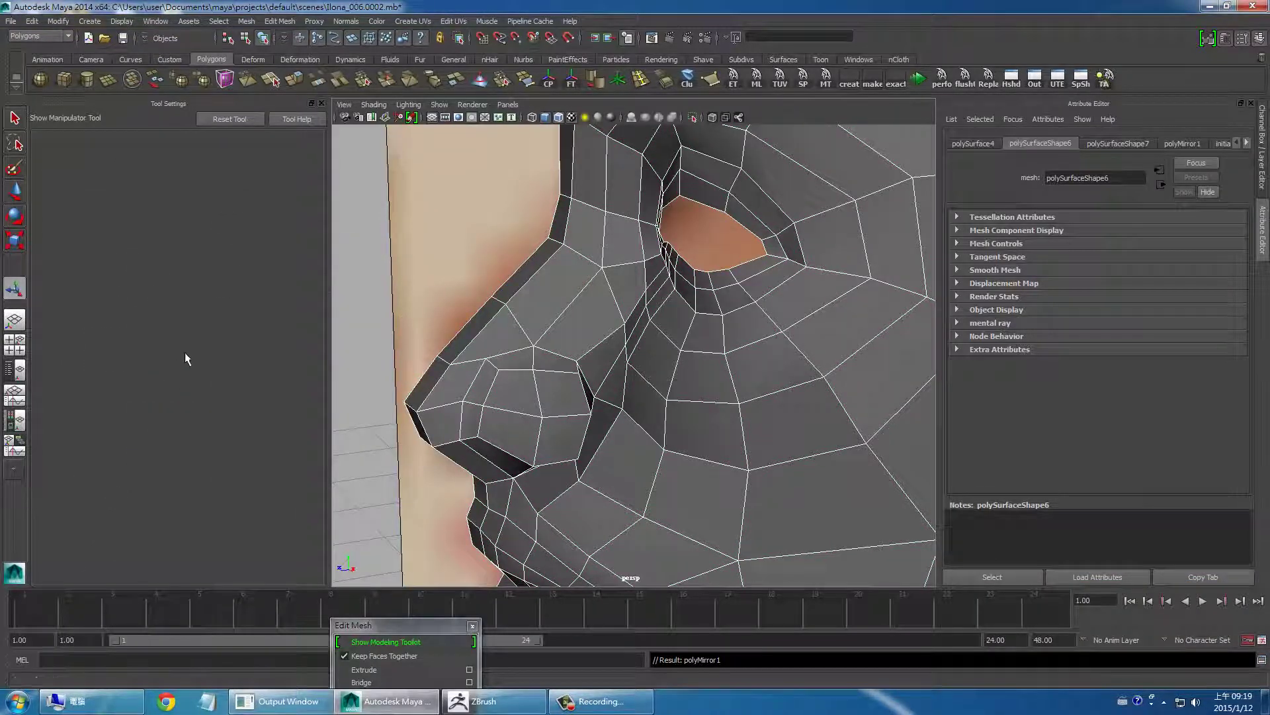
key("space")
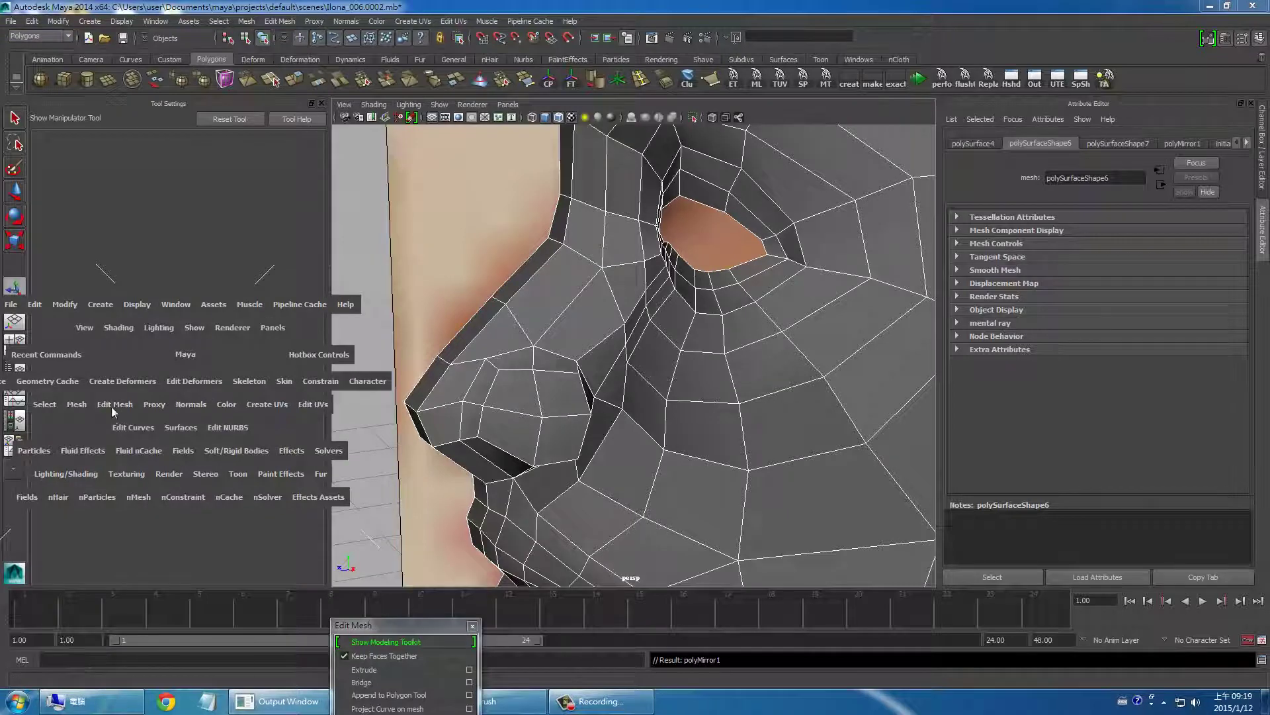
left_click(76, 410)
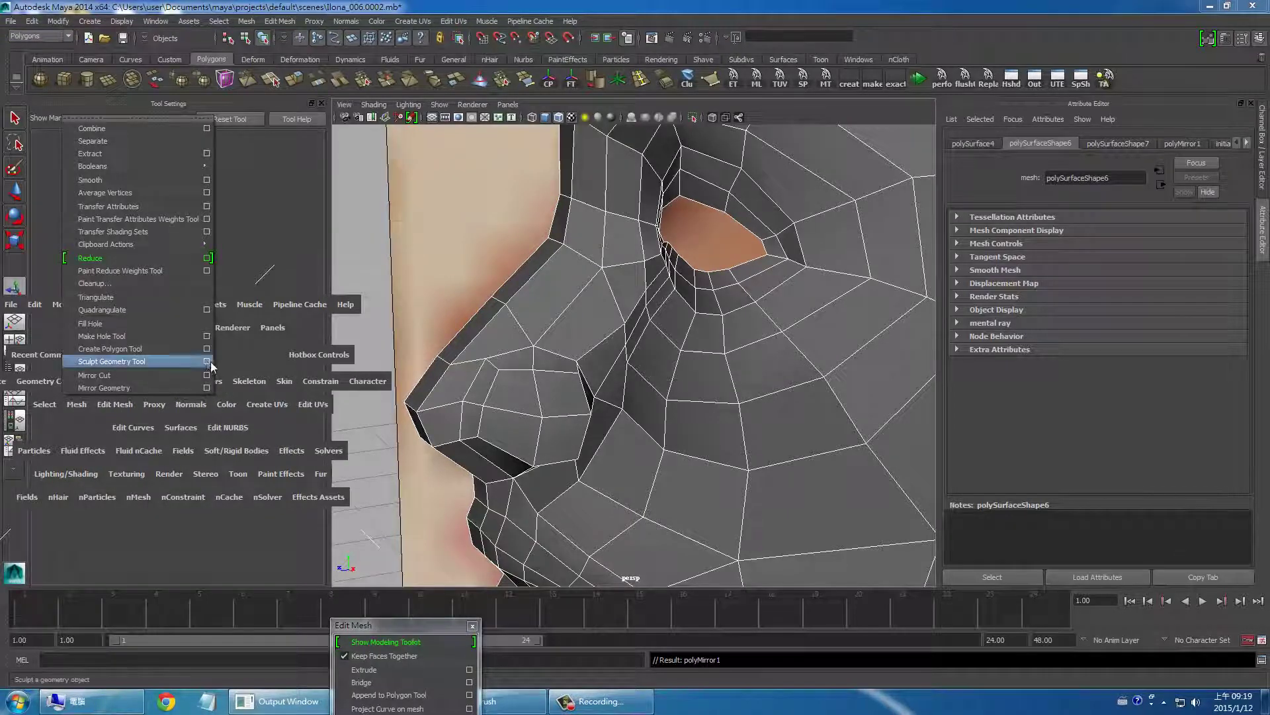
Step: Set the Sculpt Geometry Tool to Relax with the head mesh selected
left_click(111, 361)
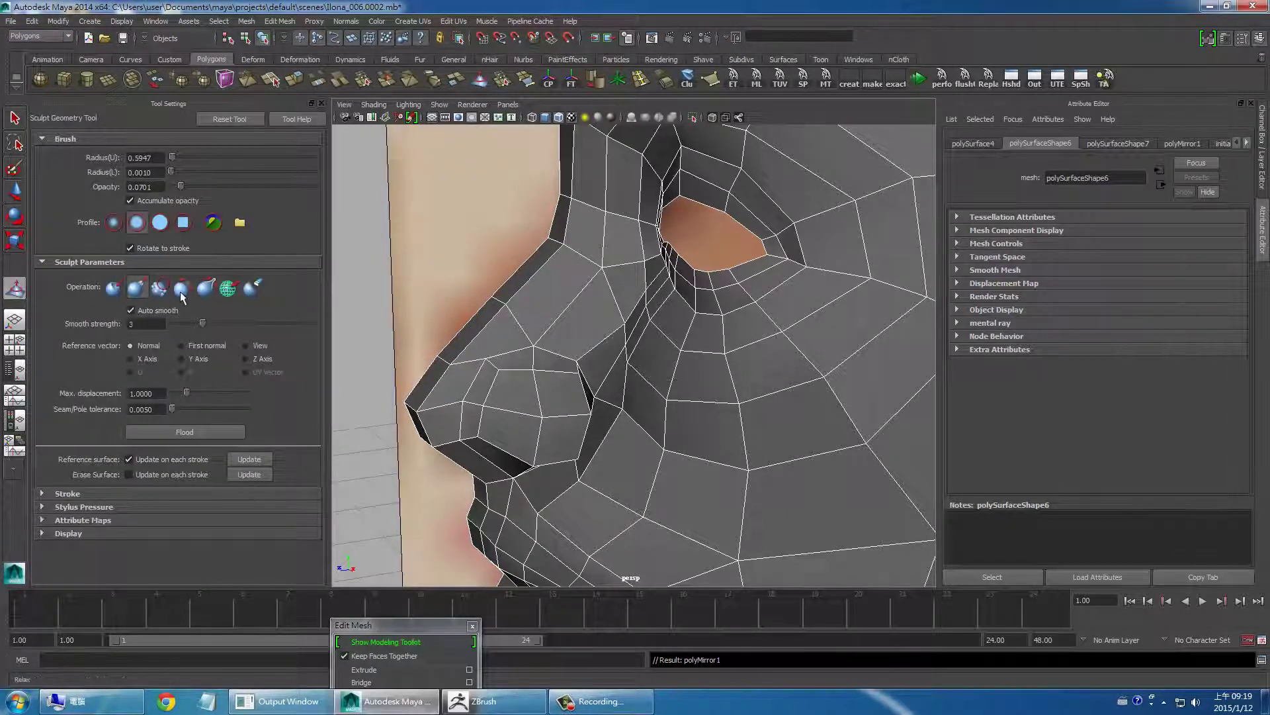
left_click(182, 286)
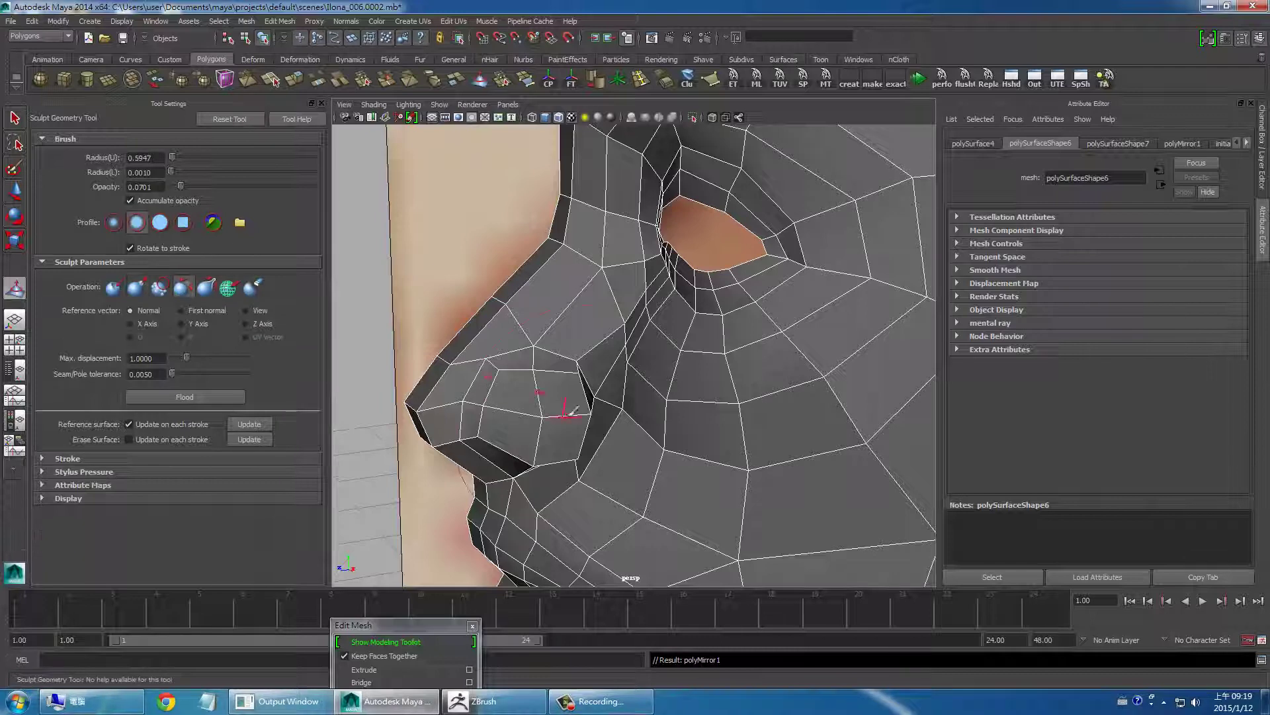
right_click(635, 387)
left_click(15, 119)
left_click(499, 296)
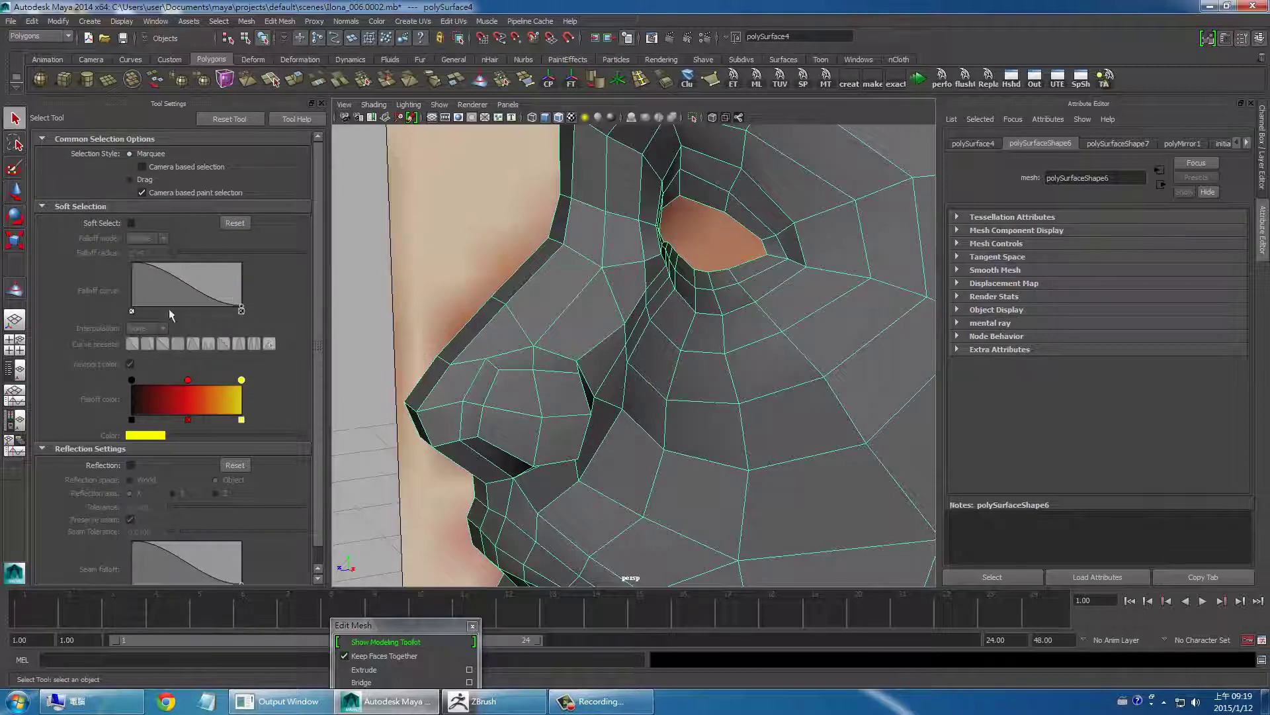
left_click(14, 293)
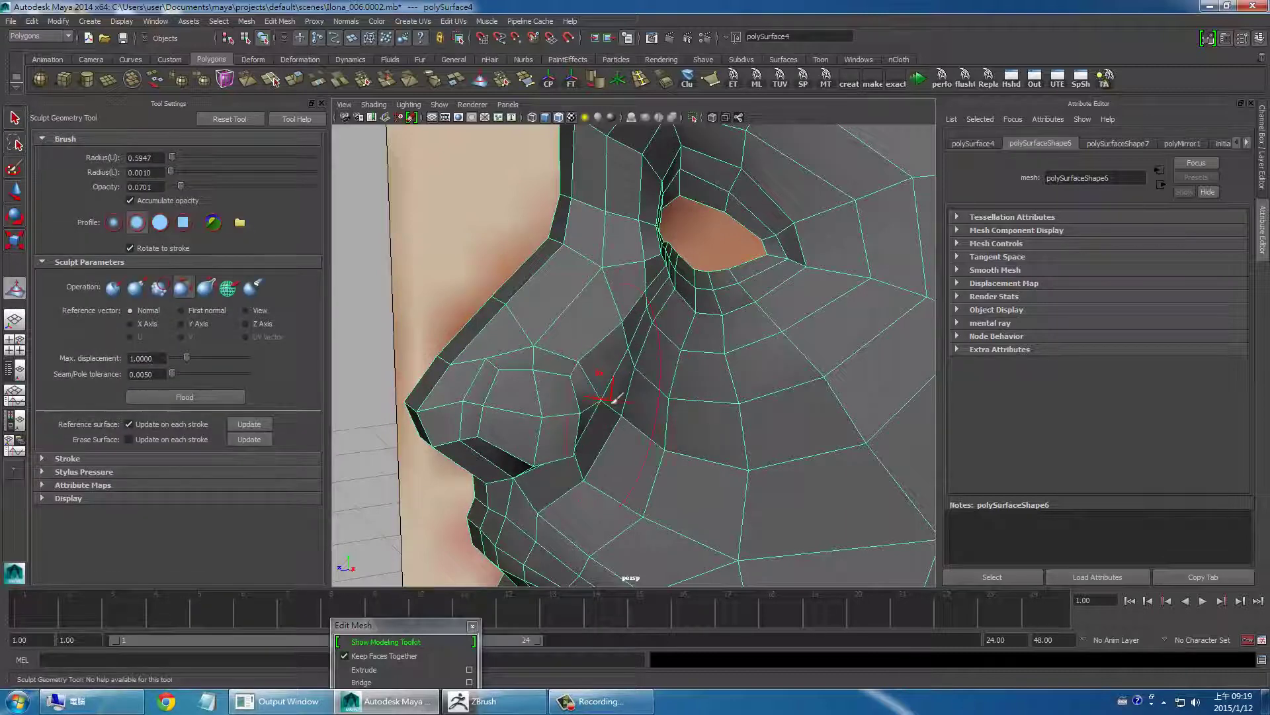
Step: Relax the mesh rings below the nostril
mouse_move(621, 461)
left_mouse_down("alt")
mouse_move(732, 391)
mouse_move(668, 490)
mouse_move(689, 483)
mouse_move(615, 425)
mouse_move(695, 482)
mouse_move(694, 468)
left_mouse_up("alt")
scroll(596, 397, "up", 3)
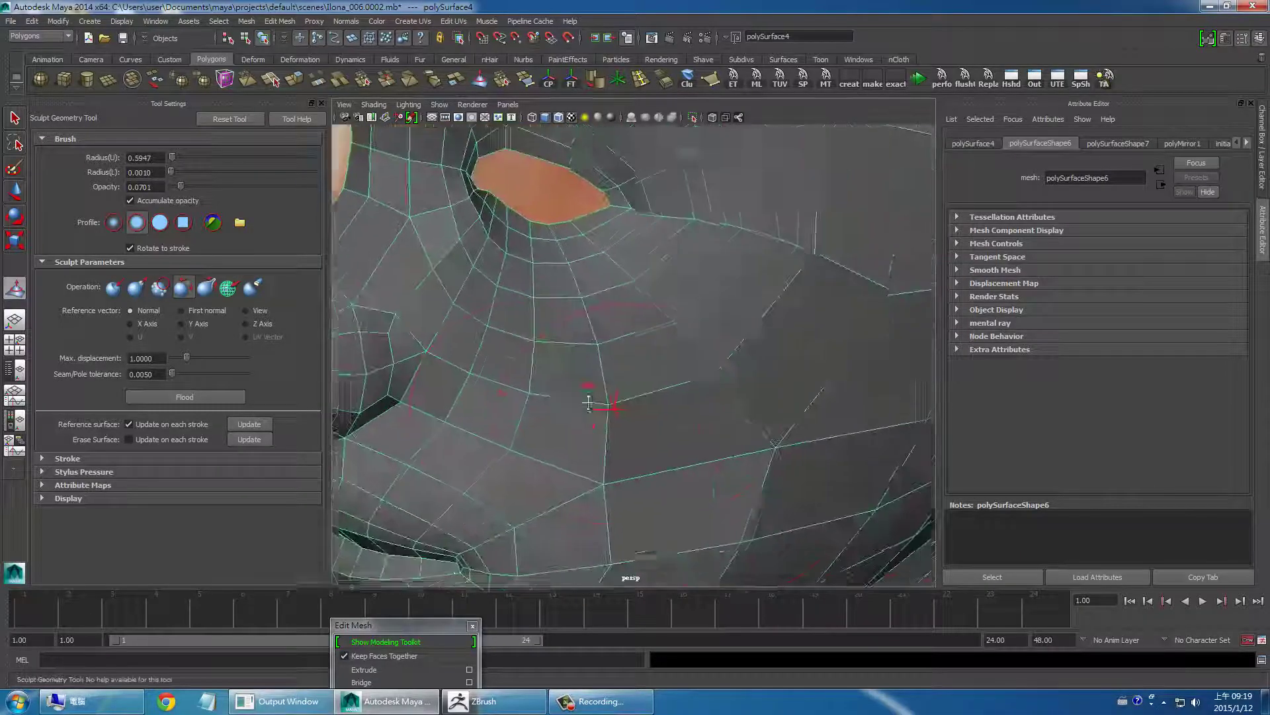
scroll(537, 397, "up", 2)
left_click_drag(537, 397, 469, 375, "alt")
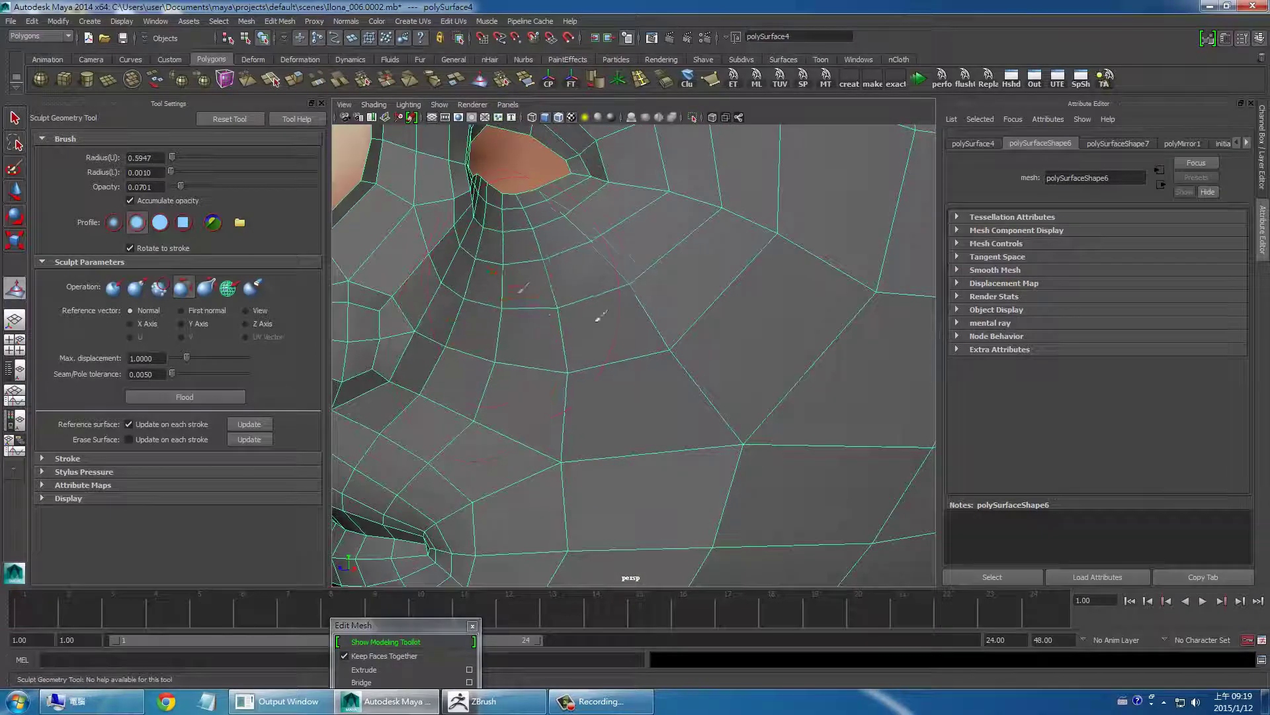
scroll(761, 456, "down", 5)
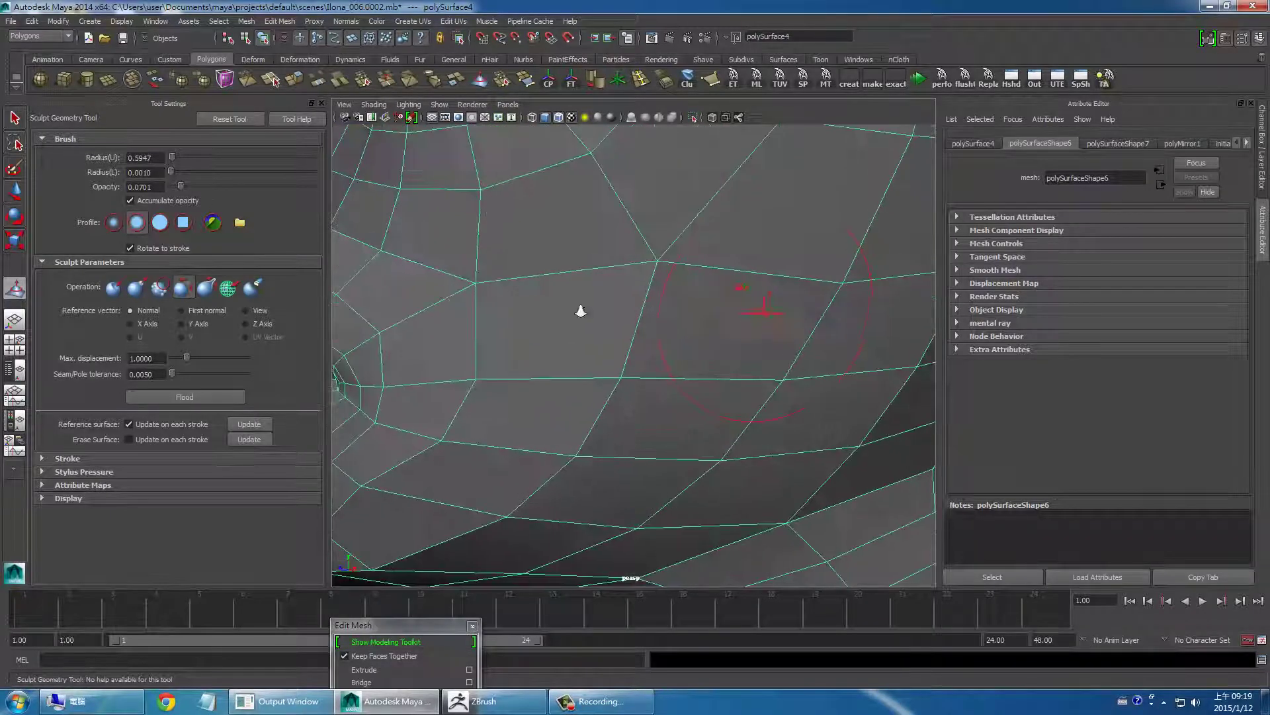
scroll(685, 340, "down", 5)
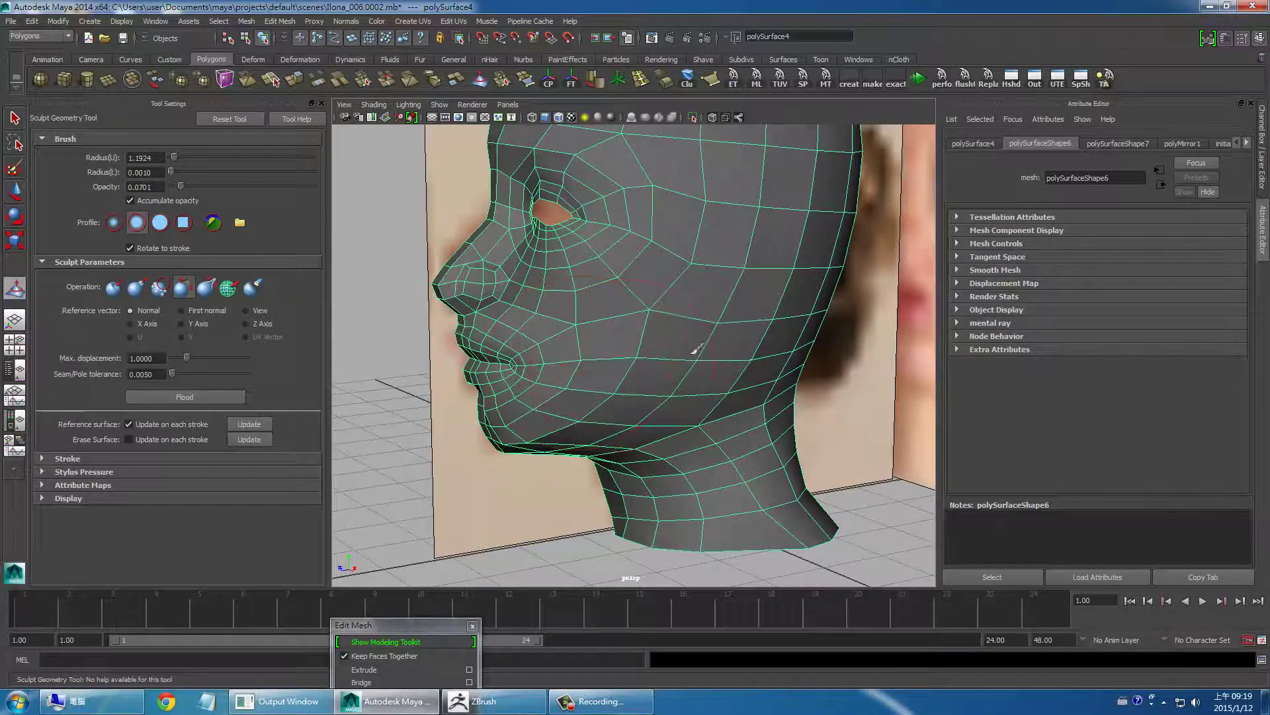
Step: Orbit and zoom around the head to inspect the relaxed surface
left_click_drag(713, 372, 683, 390, "alt")
scroll(684, 390, "up", 3)
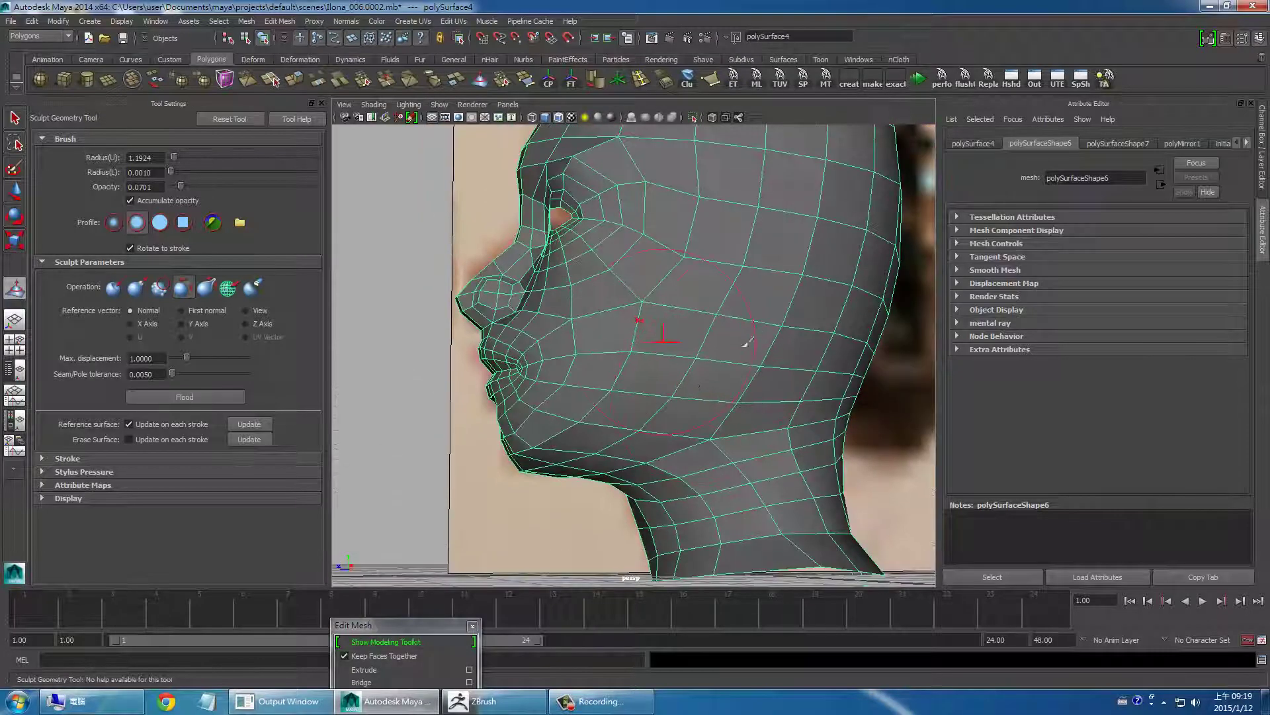
scroll(695, 311, "down", 4)
left_click_drag(647, 278, 623, 216, "alt")
scroll(623, 215, "down", 2)
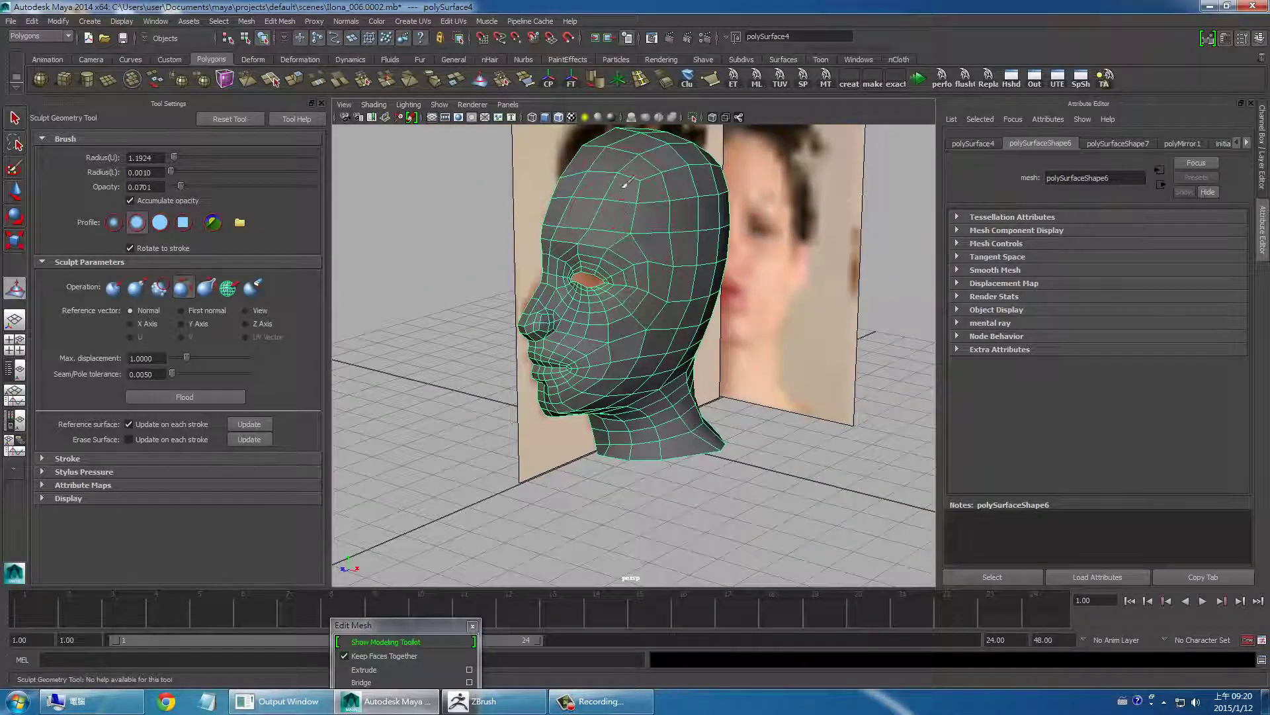
mouse_move(726, 201)
left_mouse_down("alt")
mouse_move(682, 371)
mouse_move(767, 394)
mouse_move(665, 430)
left_mouse_up("alt")
scroll(676, 382, "up", 2)
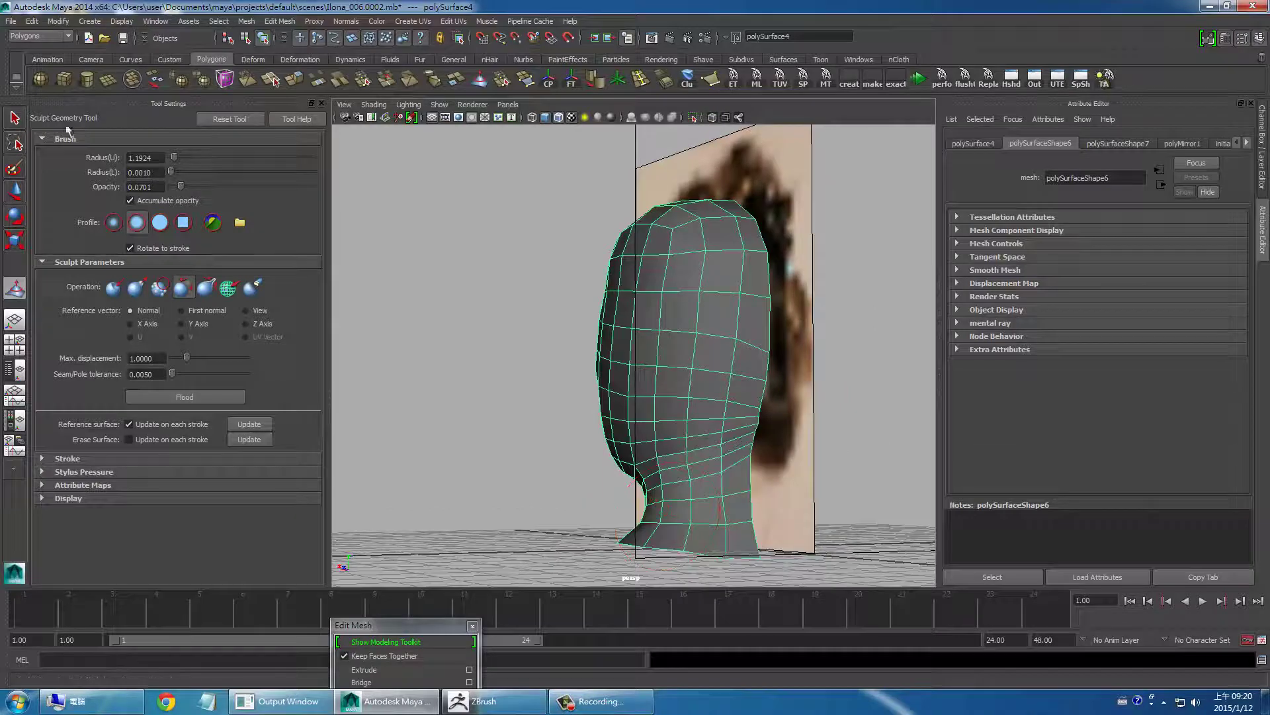
Step: Return to the Select Tool and switch the head mesh to vertex mode
key("q")
mouse_move(498, 278)
right_mouse_down("alt")
mouse_move(760, 371)
mouse_move(647, 280)
mouse_move(525, 322)
right_mouse_up("alt")
mouse_move(623, 418)
left_mouse_down("alt")
mouse_move(655, 399)
mouse_move(598, 431)
mouse_move(638, 454)
mouse_move(627, 463)
mouse_move(544, 474)
mouse_move(629, 459)
mouse_move(551, 445)
mouse_move(198, 445)
mouse_move(585, 451)
left_mouse_up("alt")
right_click(657, 397)
left_click(624, 395)
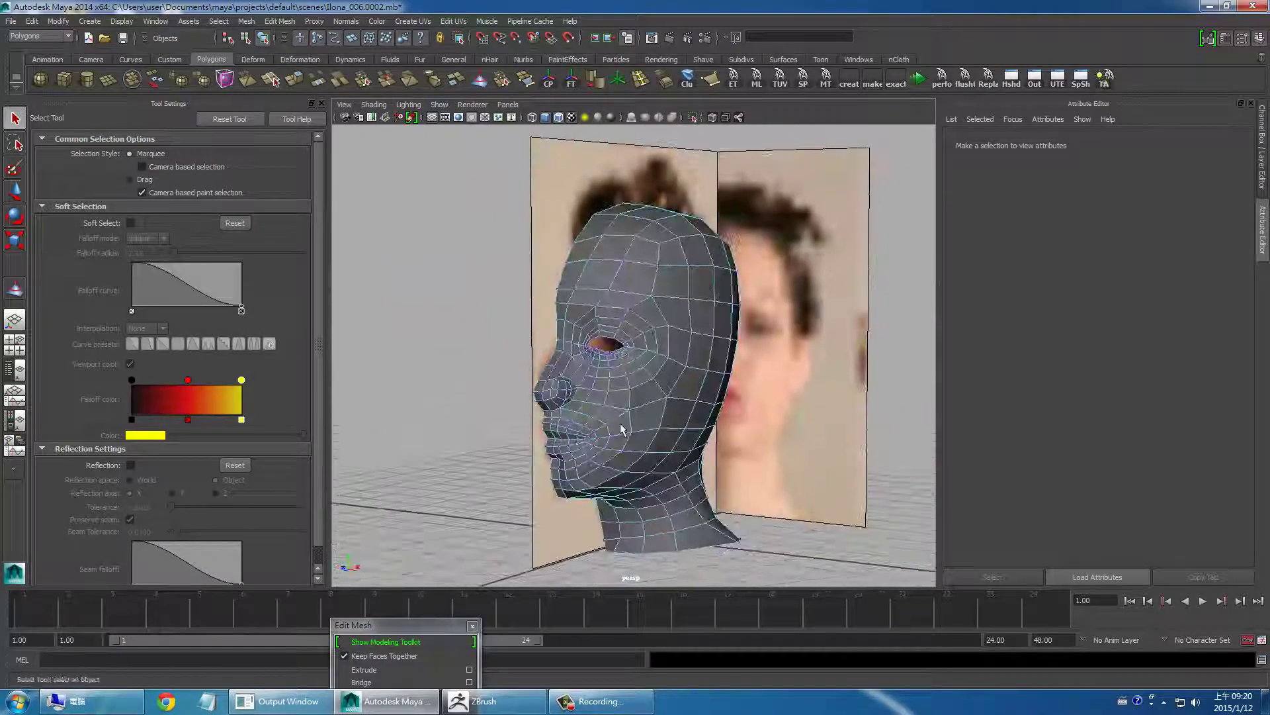